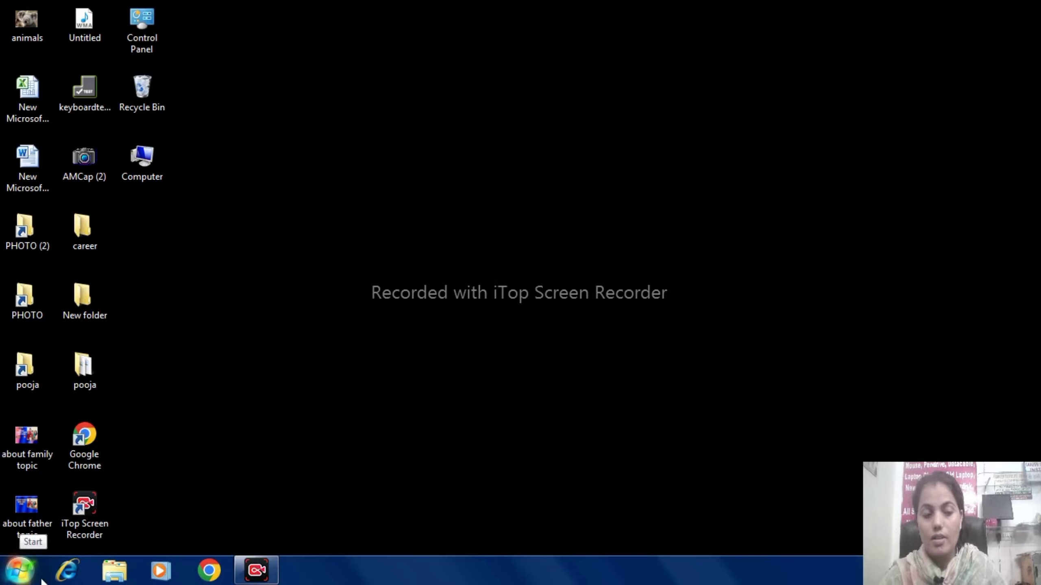
- Search the computer for "wordpad" to launch WordPad, and start a new blank document
click(21, 576)
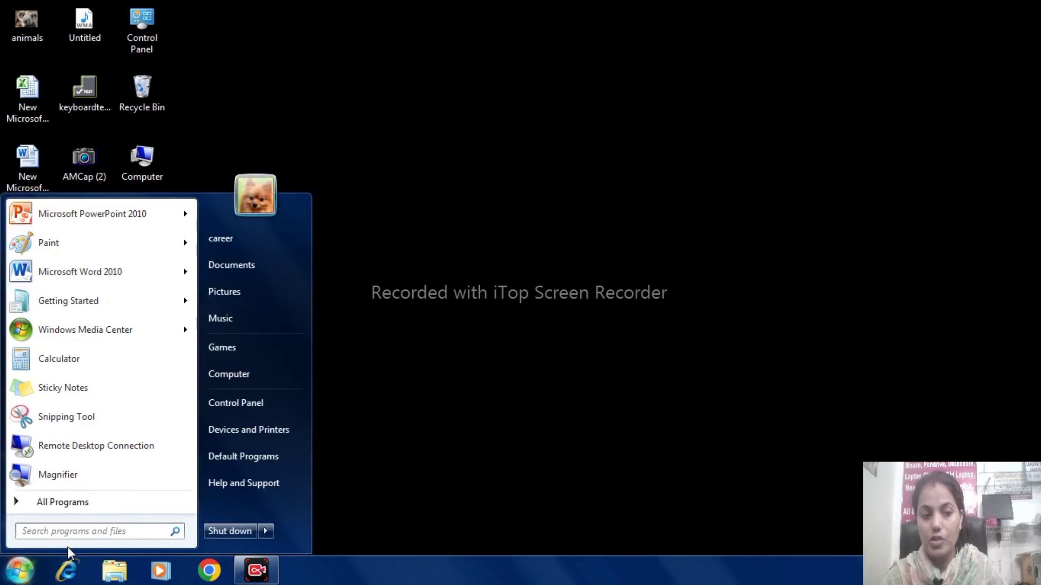
click(89, 531)
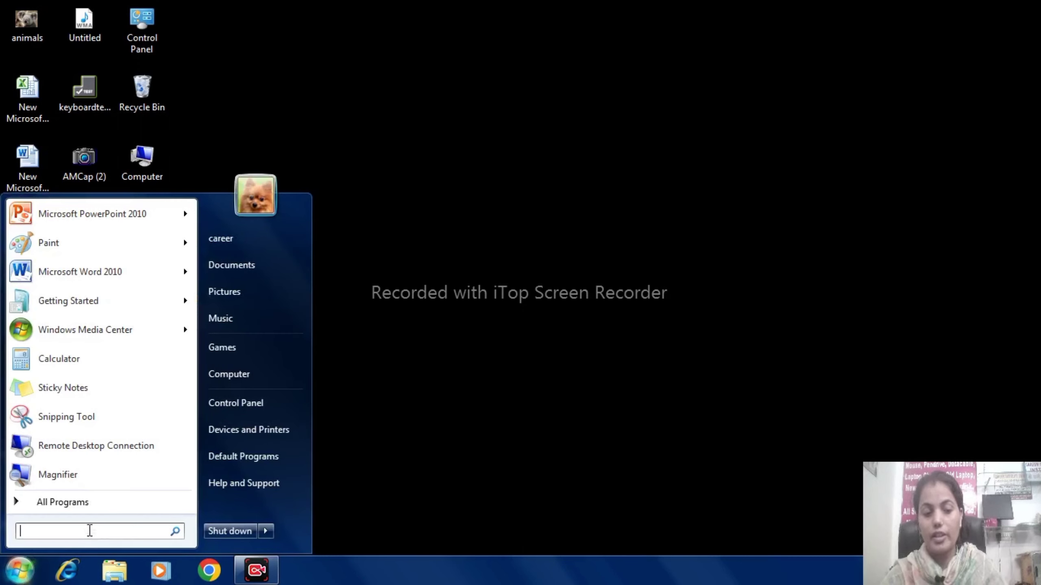
text(wo)
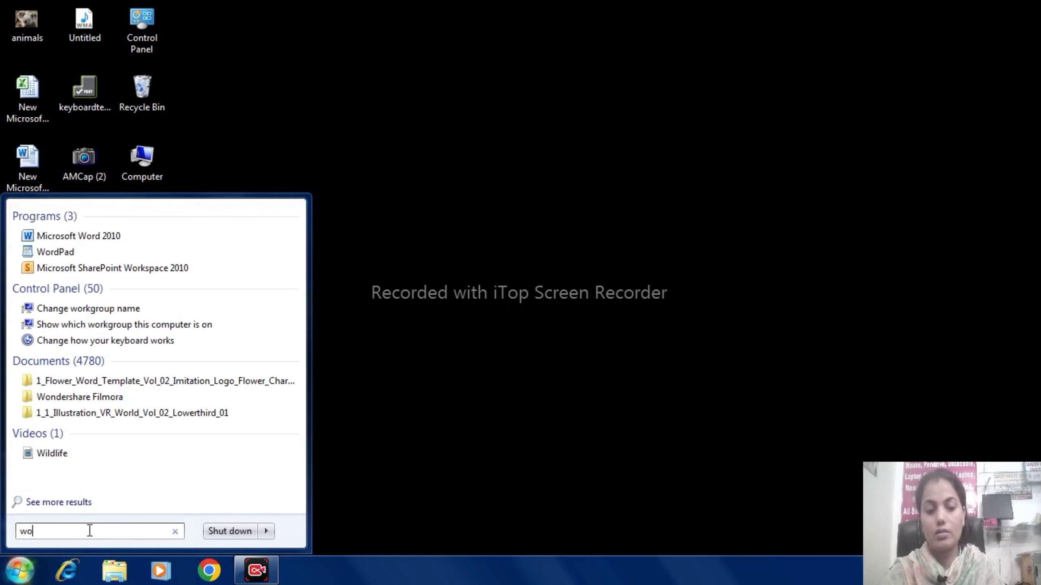
text(rdpad)
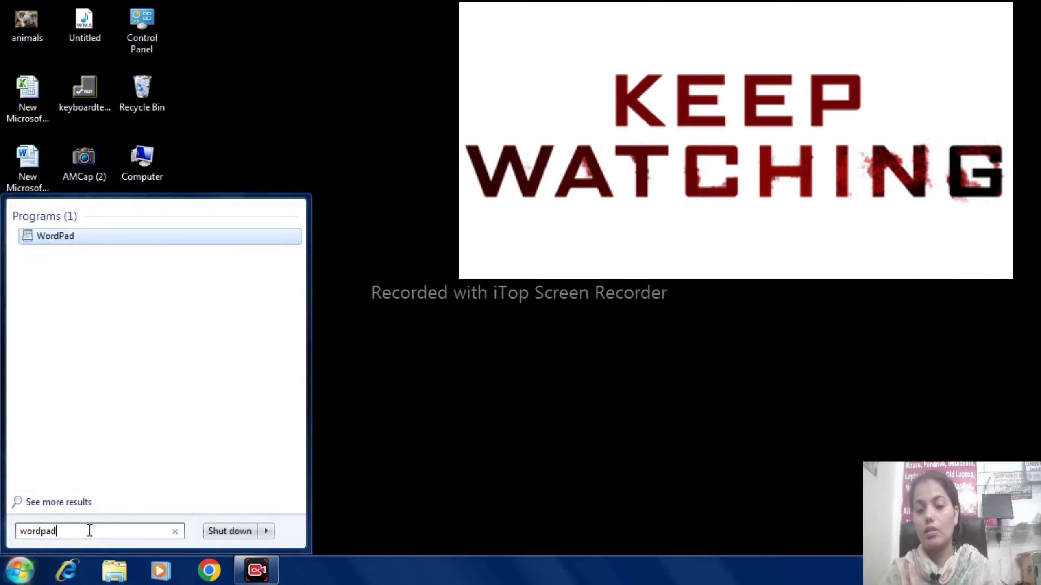
key(Return)
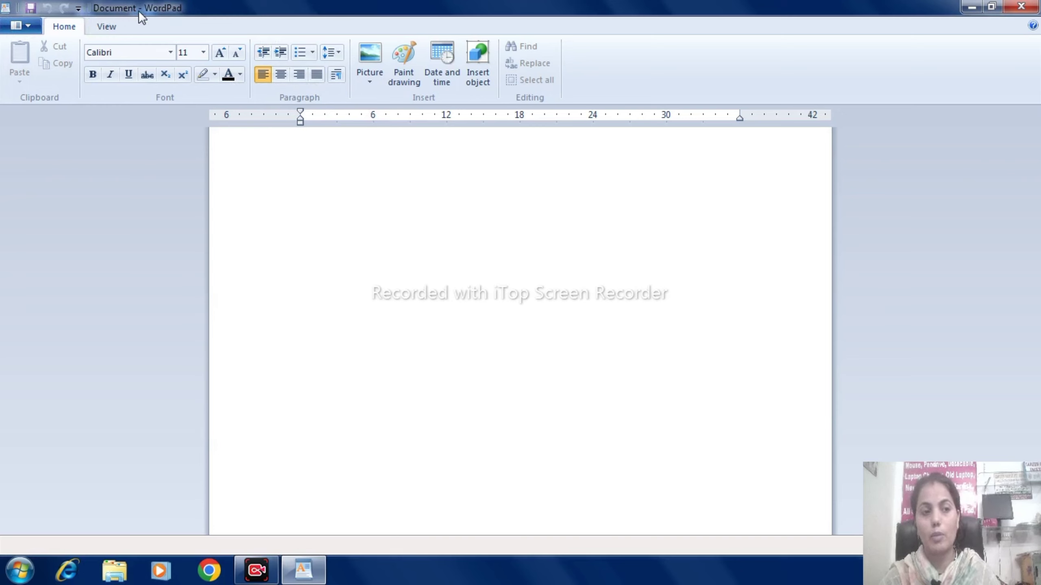
click(33, 26)
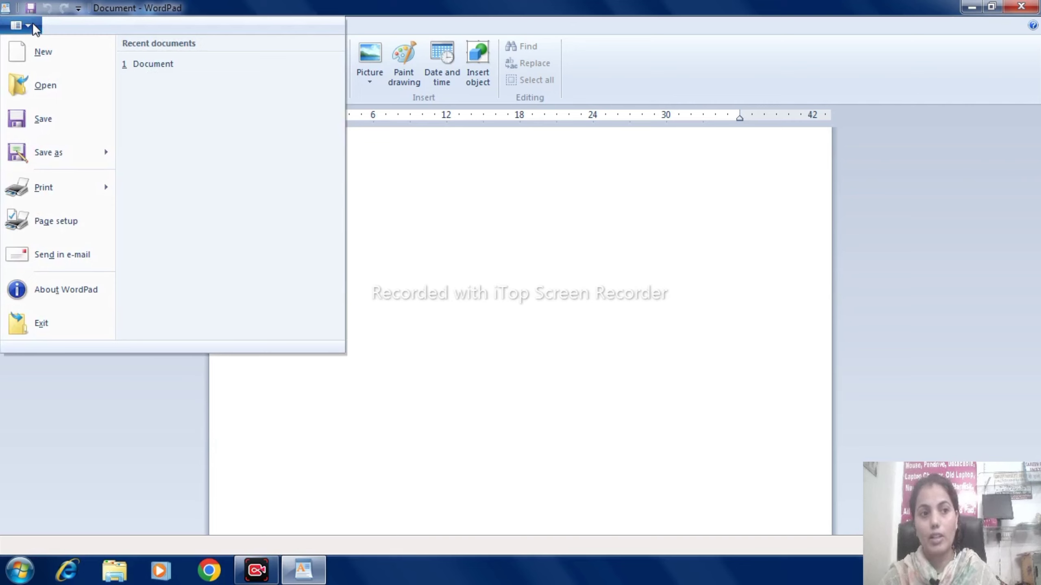
click(43, 51)
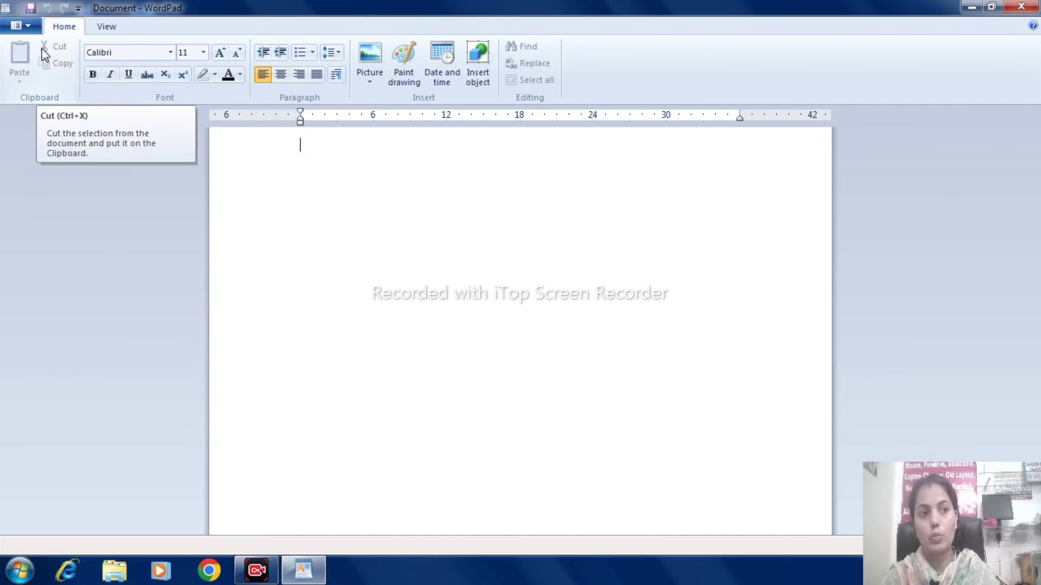
- View the files available to open in the Documents library, and leave without opening one
click(29, 25)
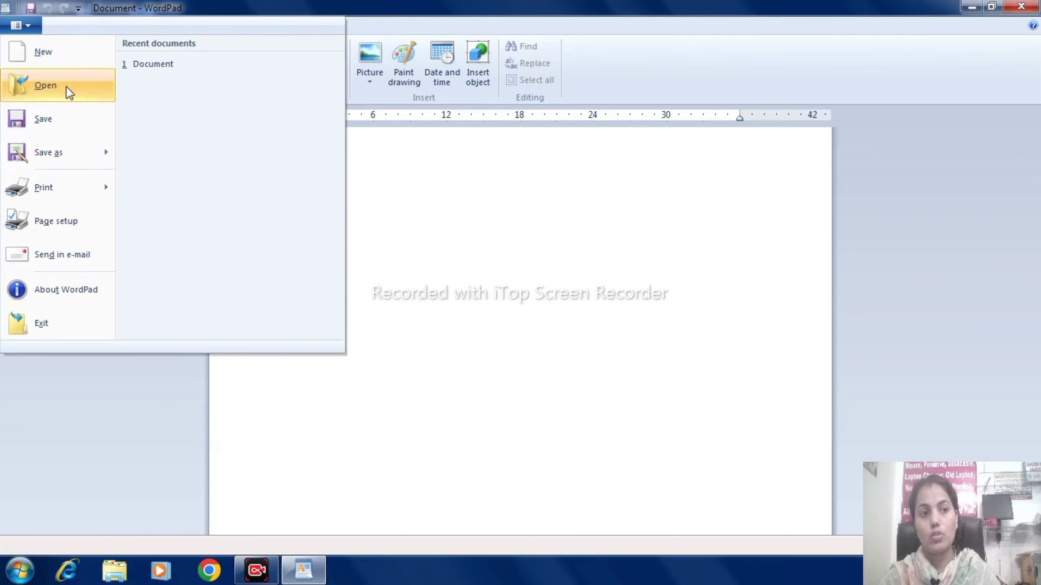
click(66, 86)
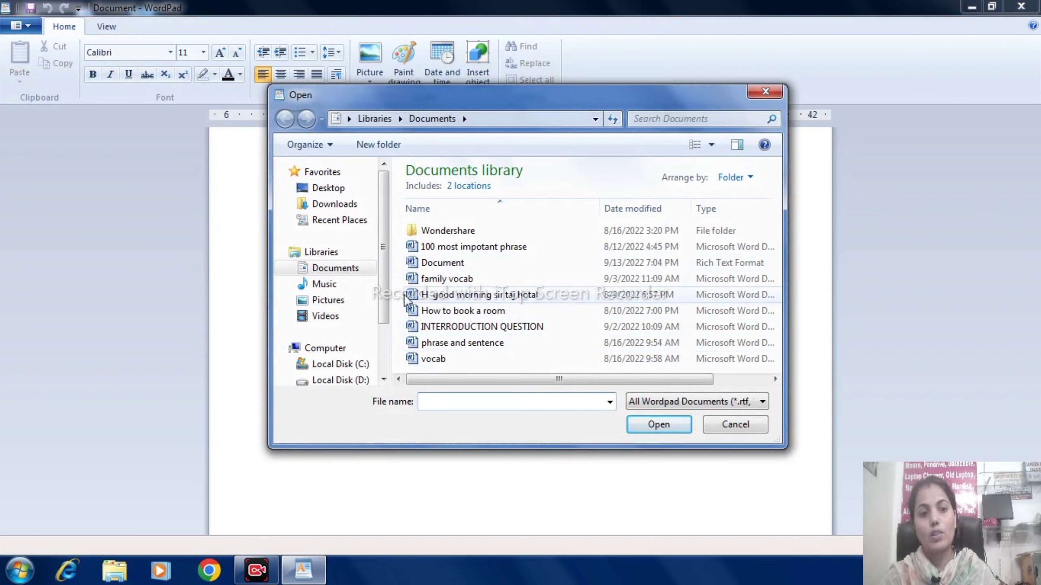
drag(383, 291, 394, 271)
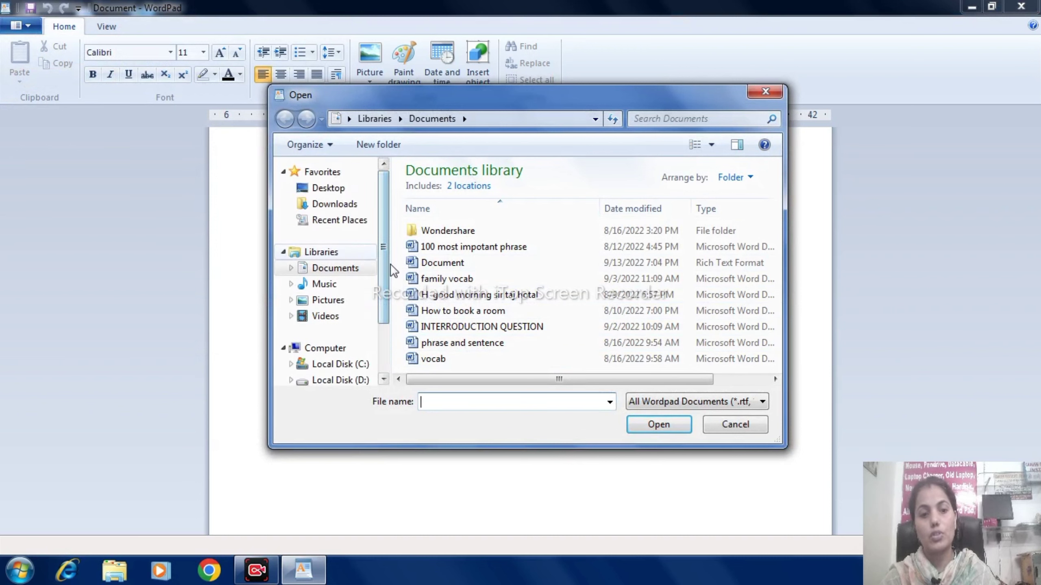
click(721, 430)
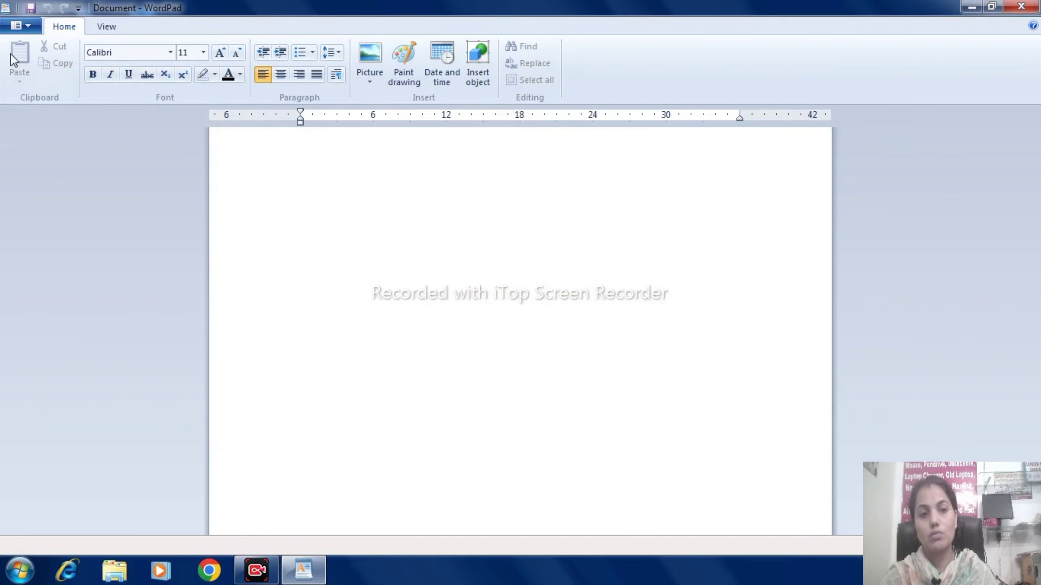
- Enter the sample text "kjkjcjjcljdlcjdslsjcldjcljsdlcjls" on the first line of the blank page
click(25, 28)
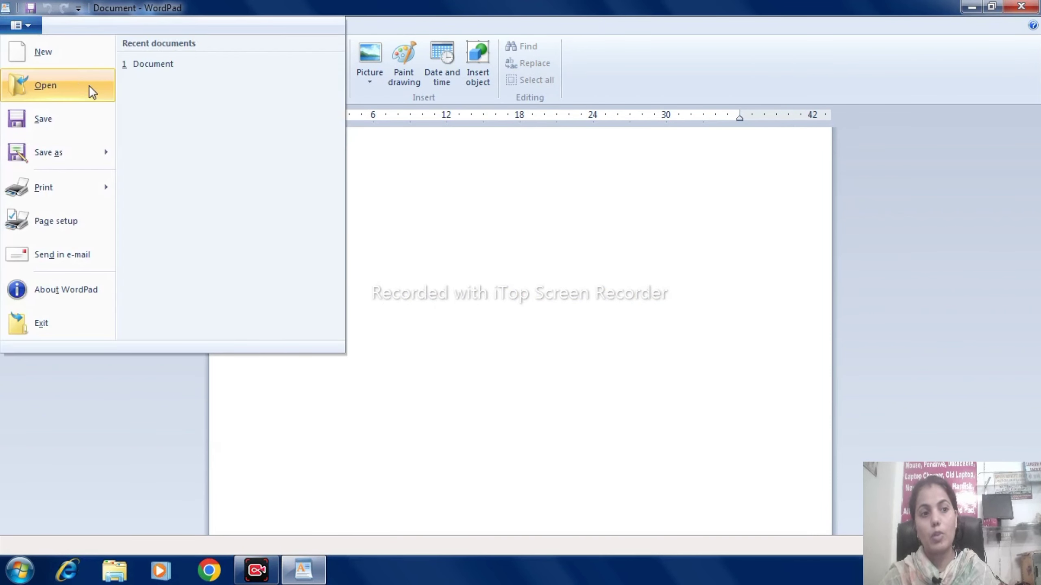
click(481, 271)
text(kjkj)
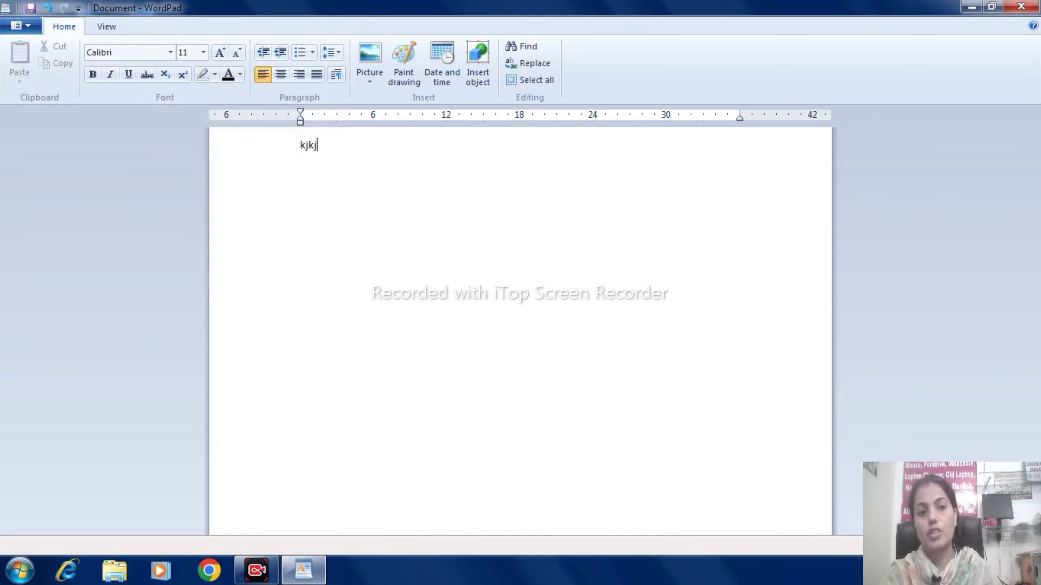
text(cjjcljdlcjdslsjcldjcljsdlcjls)
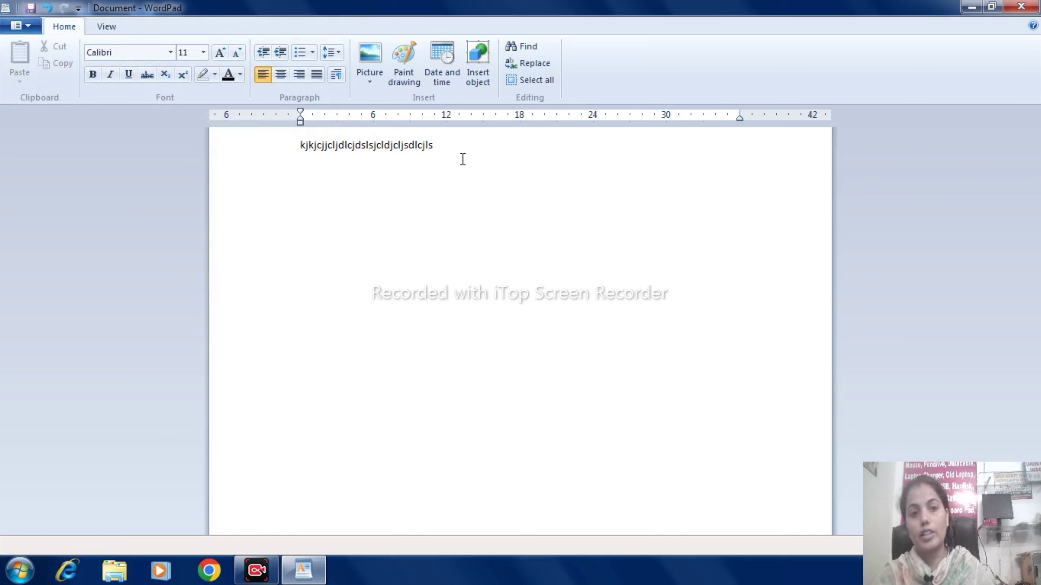
- Select the whole line of sample text and start saving the document
drag(433, 148, 300, 146)
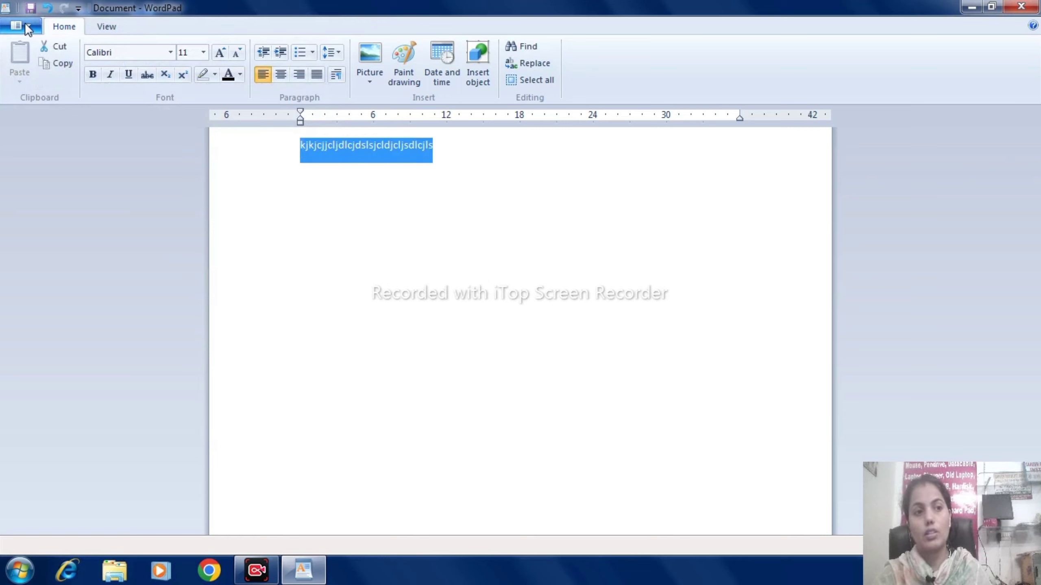
click(24, 23)
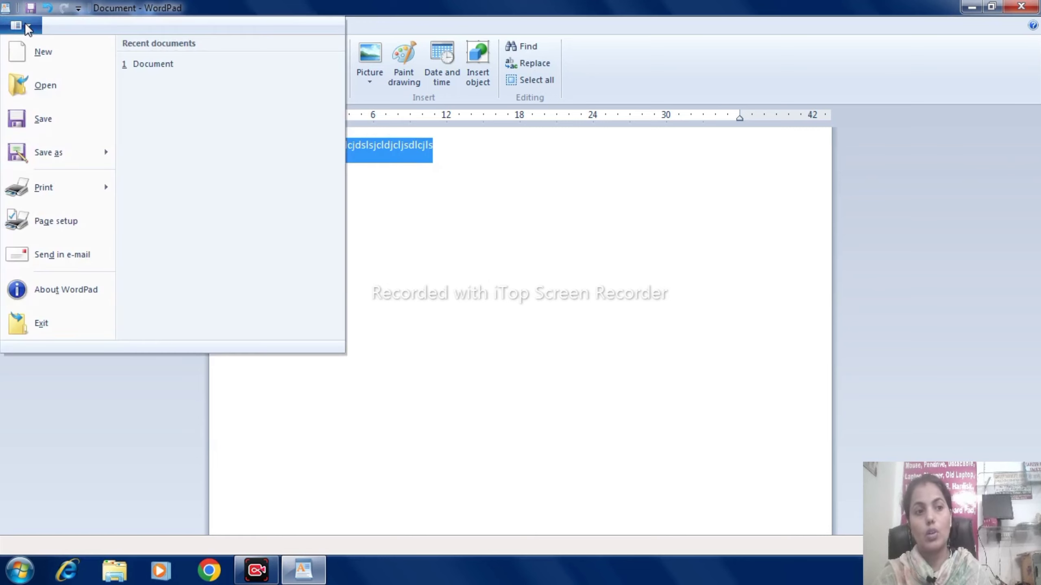
click(57, 123)
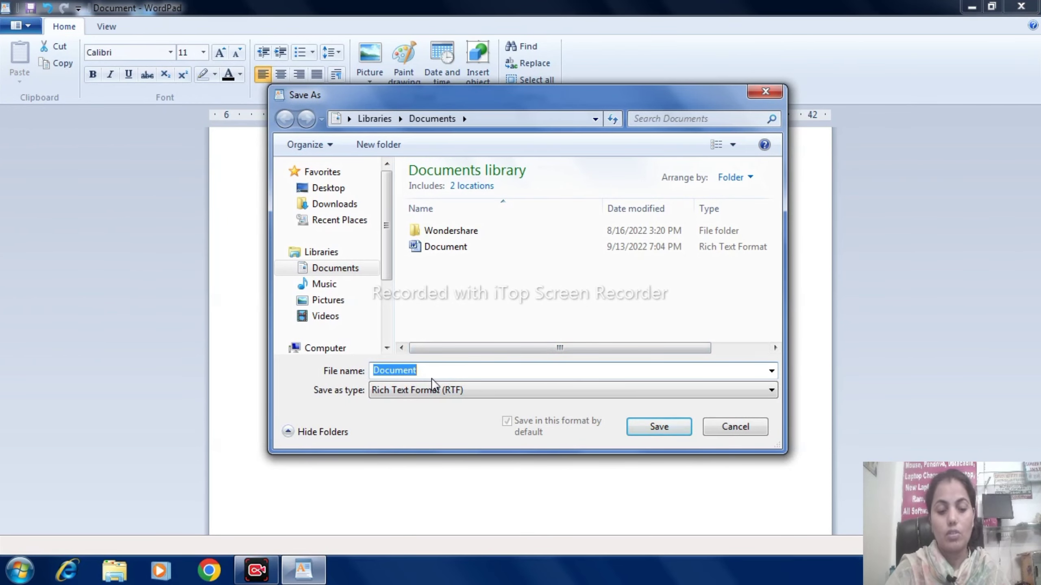
text(career)
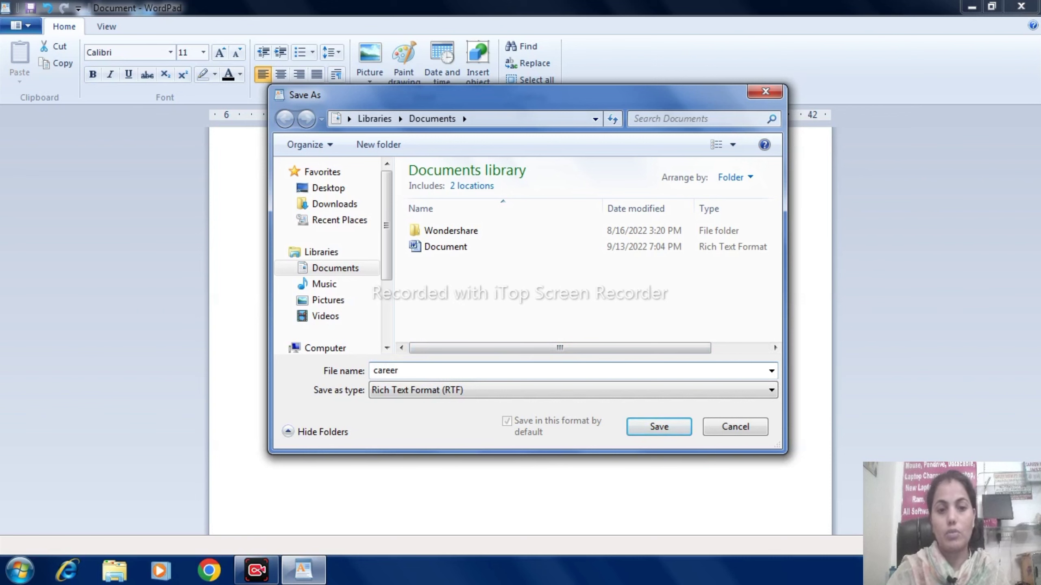
key(BackSpace)
key(BackSpace)
key(BackSpace)
key(BackSpace)
key(BackSpace)
key(BackSpace)
- Save the document as Document in Rich Text Format inside the person-named folder on the Desktop
text(p)
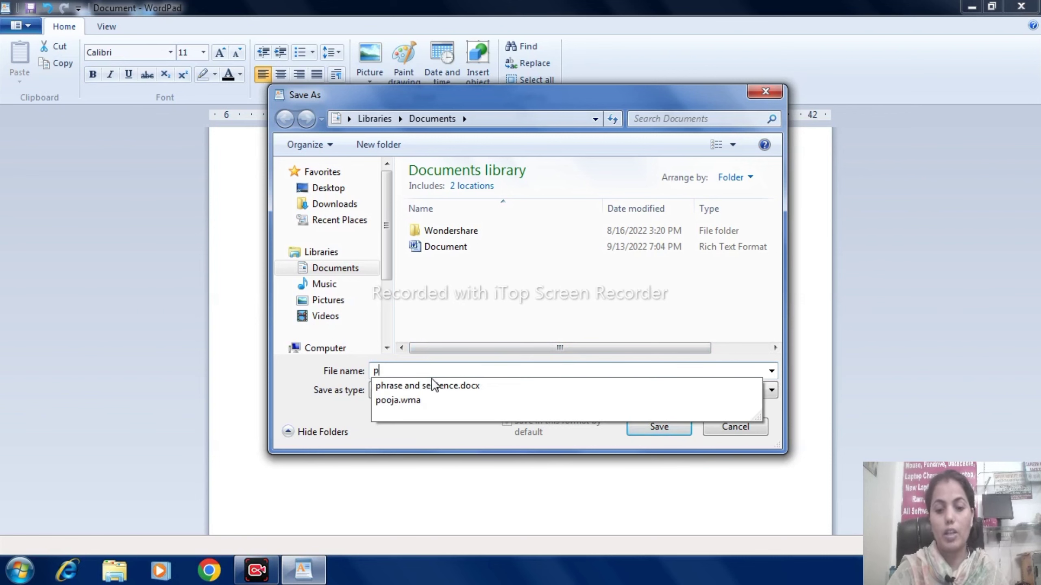
text(ooja)
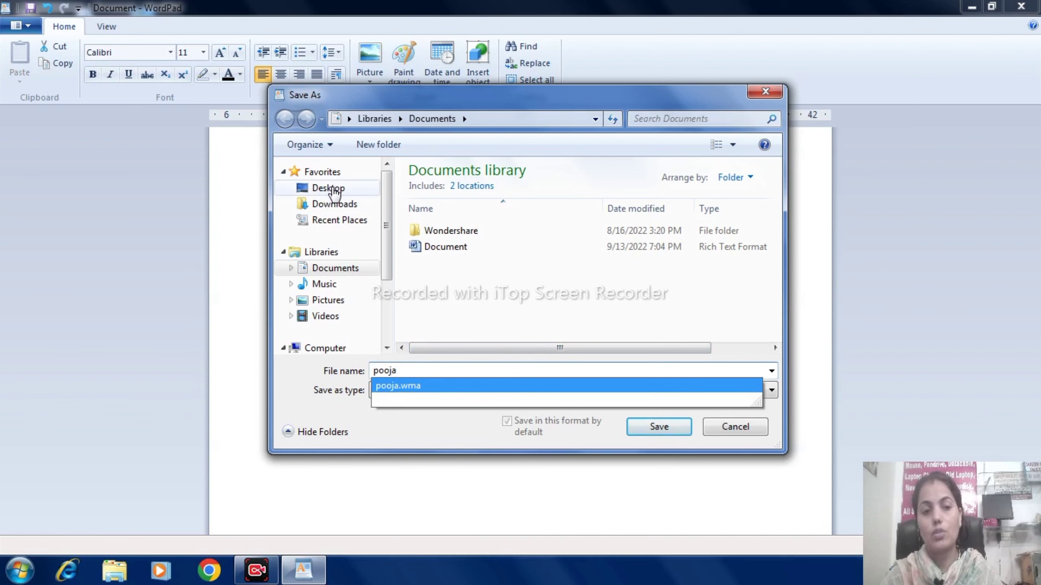
click(334, 192)
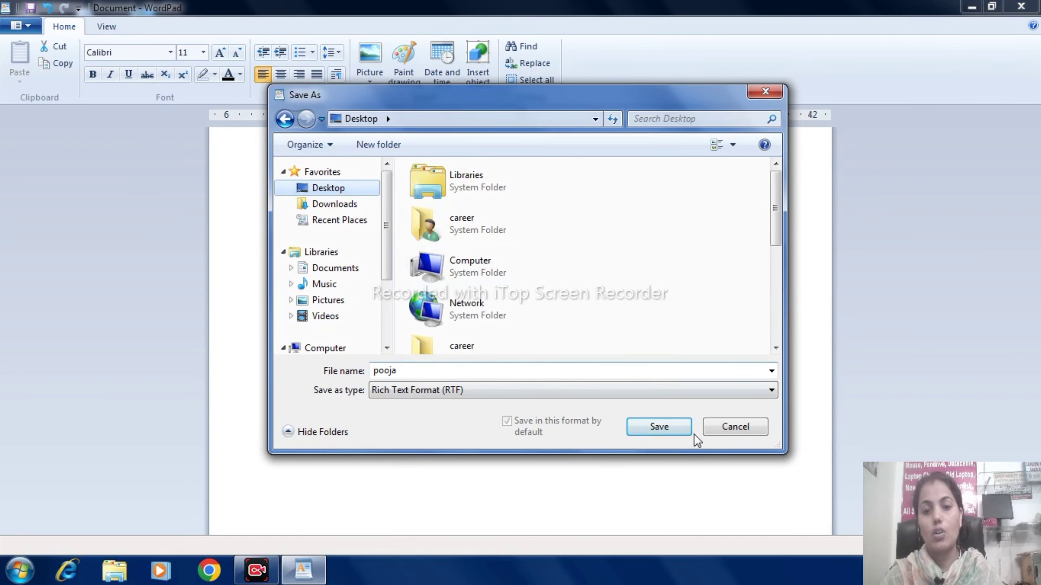
click(677, 425)
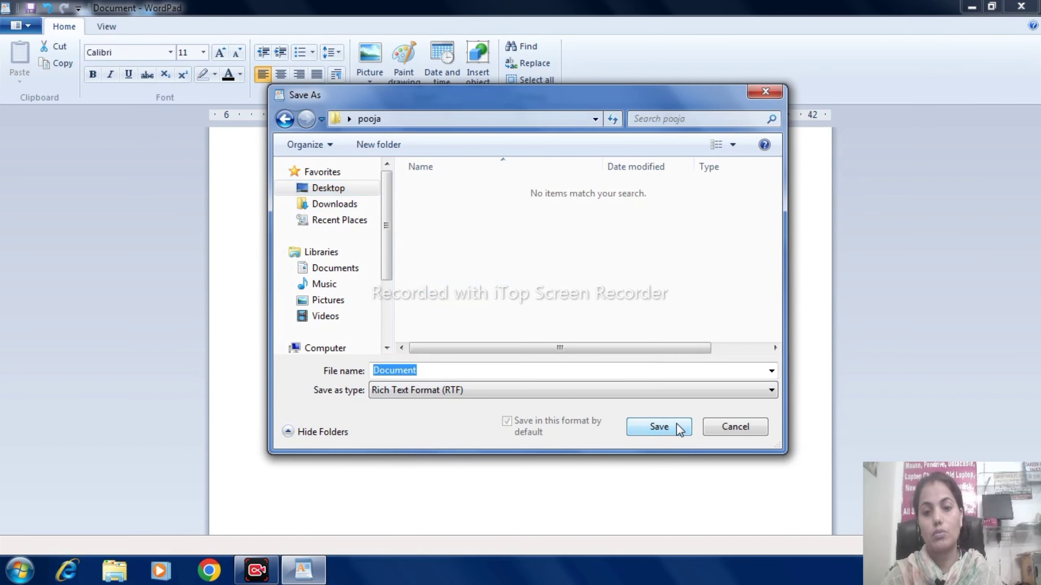
click(677, 423)
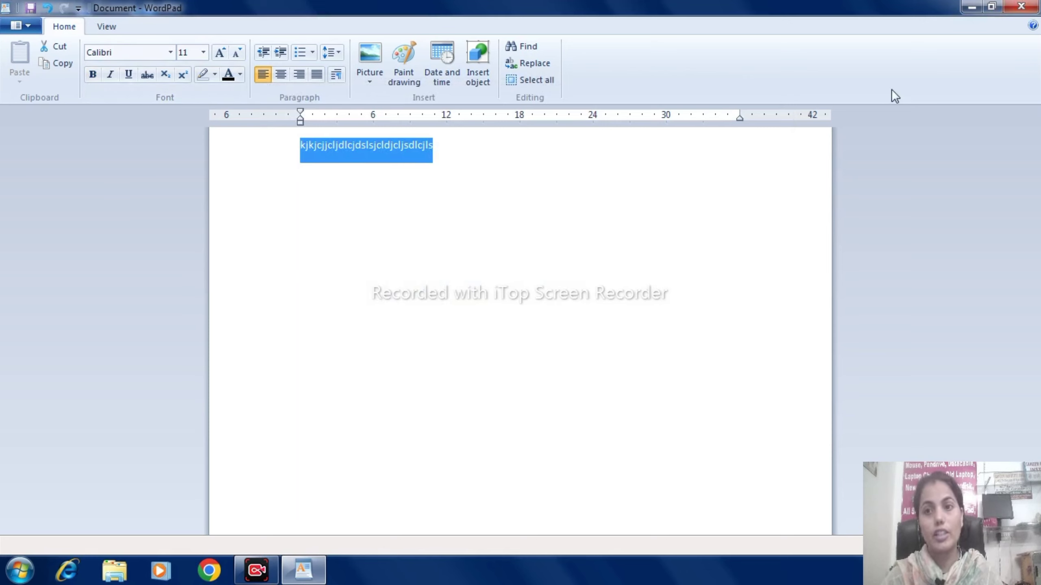
- Minimise the document window to view the desktop, and bring the window back
click(973, 8)
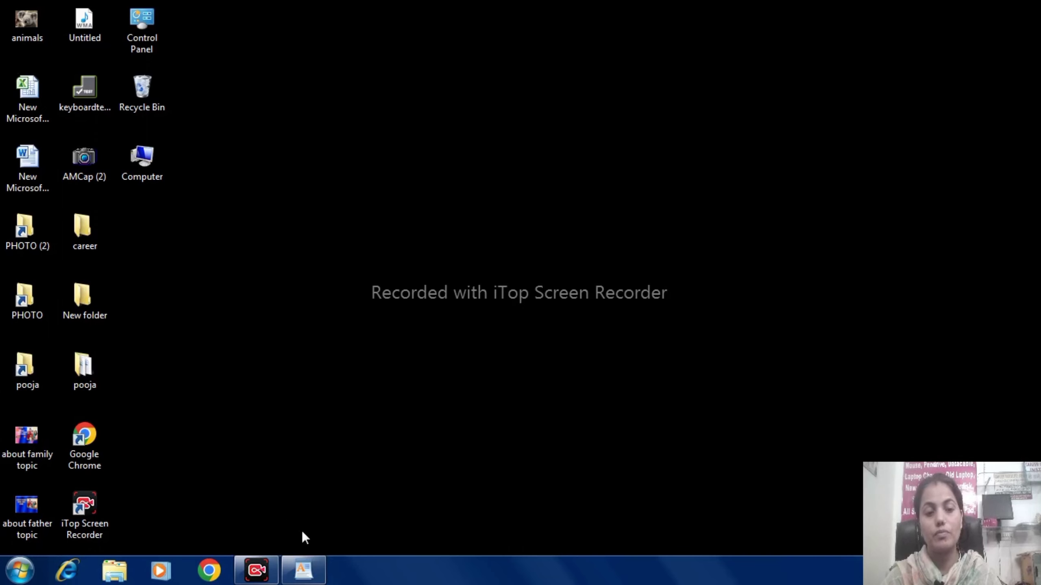
click(304, 569)
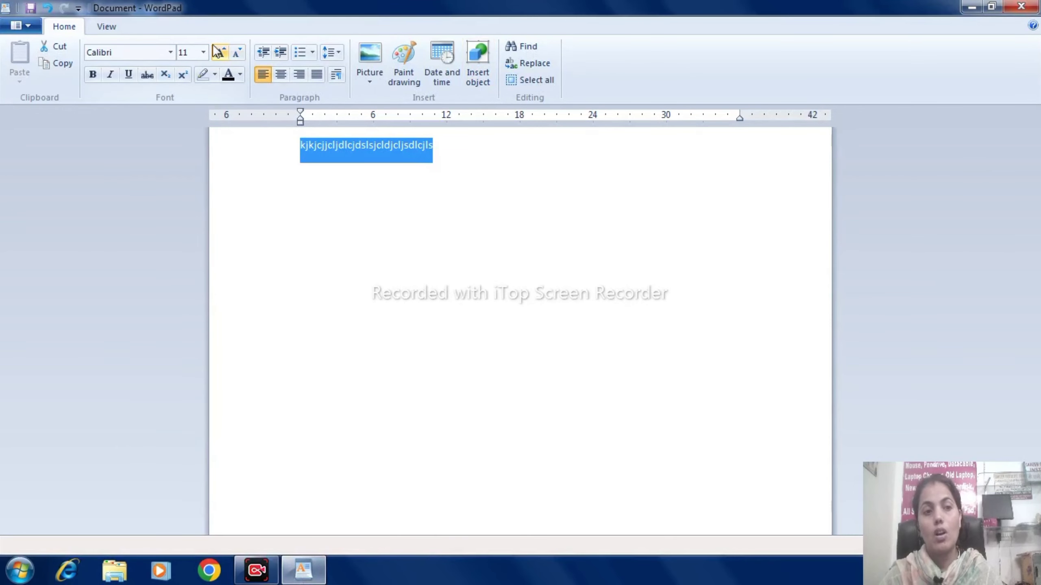
- Use Save As to store the document again as Document in Rich Text Format, replacing the existing Document.rtf
click(23, 28)
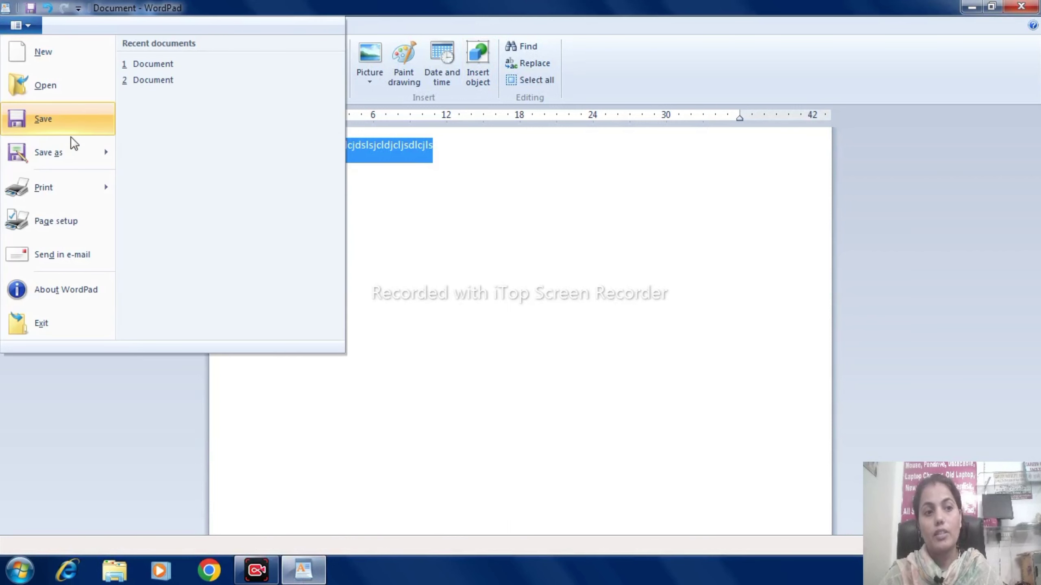
mouse_move(57, 150)
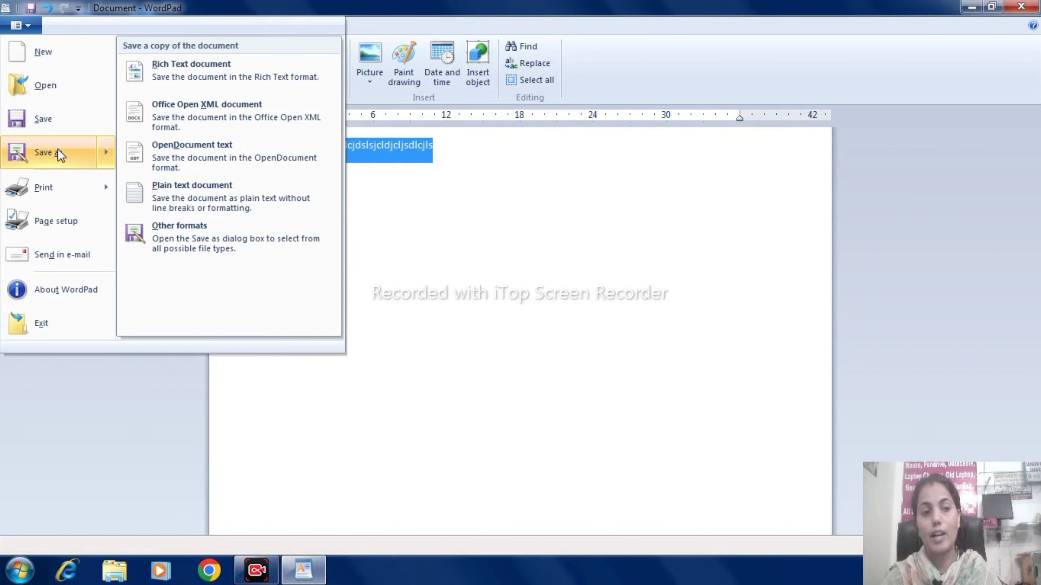
click(57, 149)
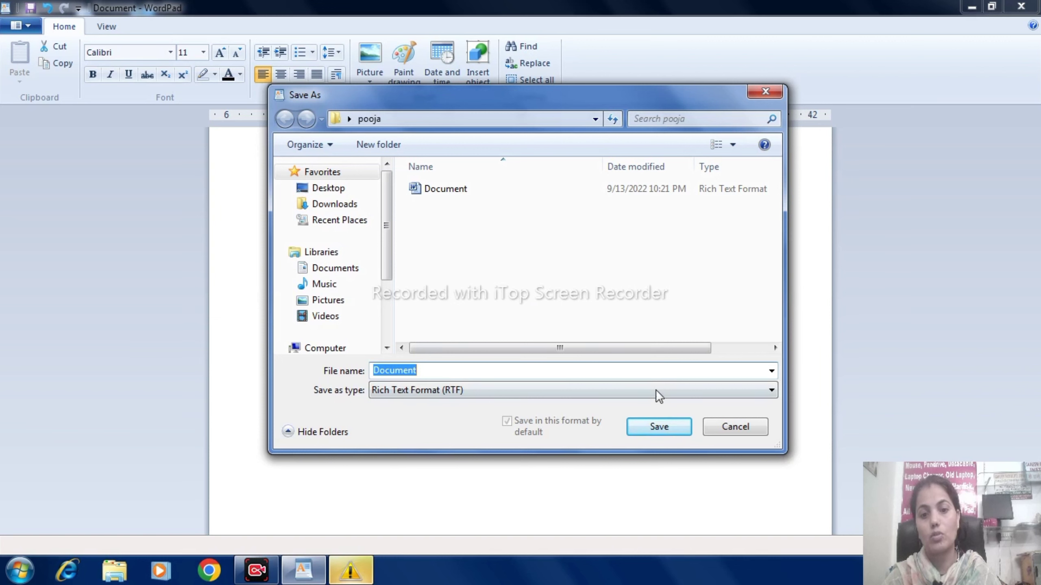
click(659, 434)
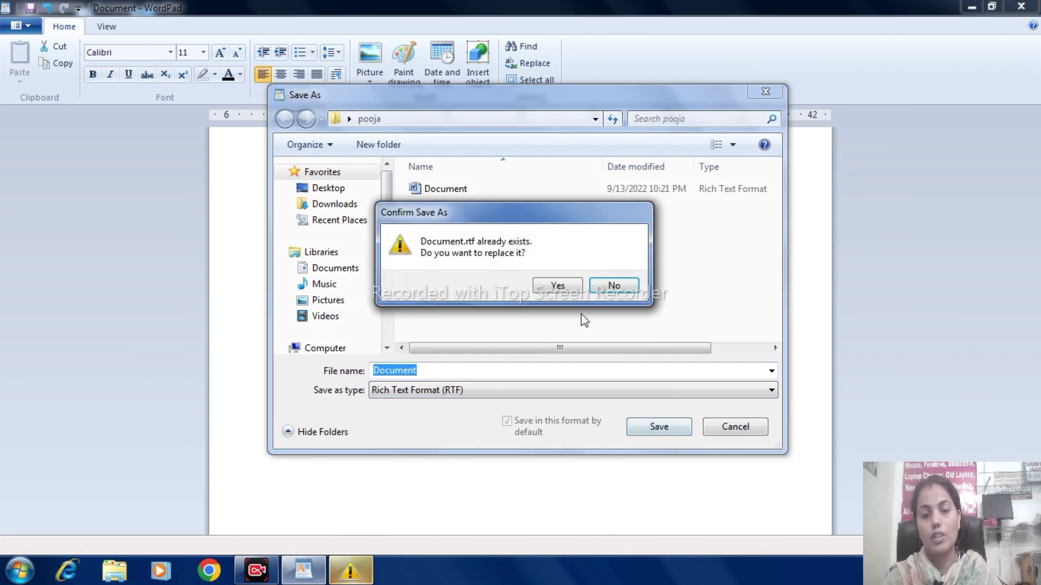
click(566, 283)
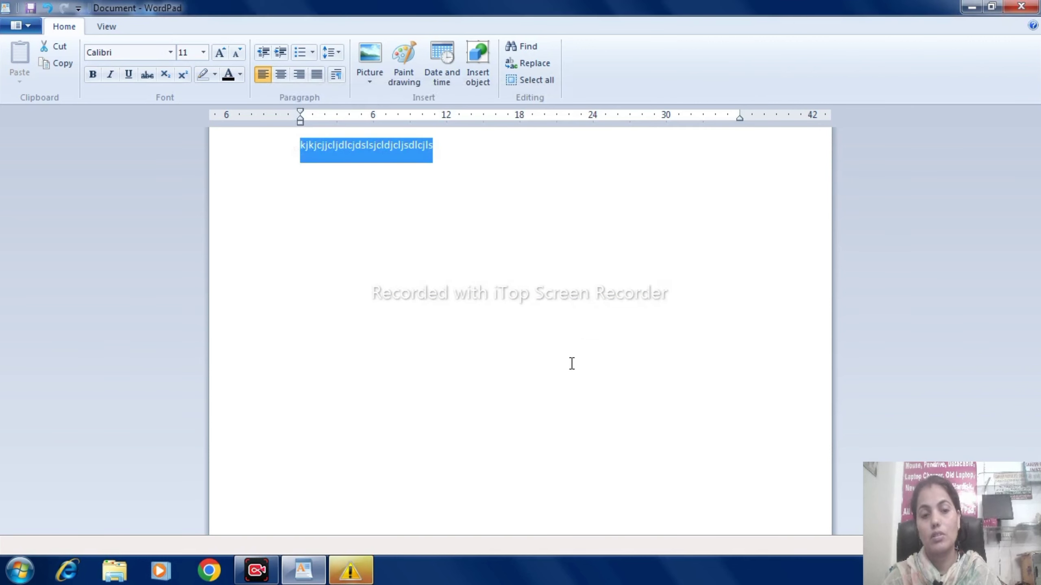
- Review the Print, Quick print and Print preview options without running any of them
click(33, 29)
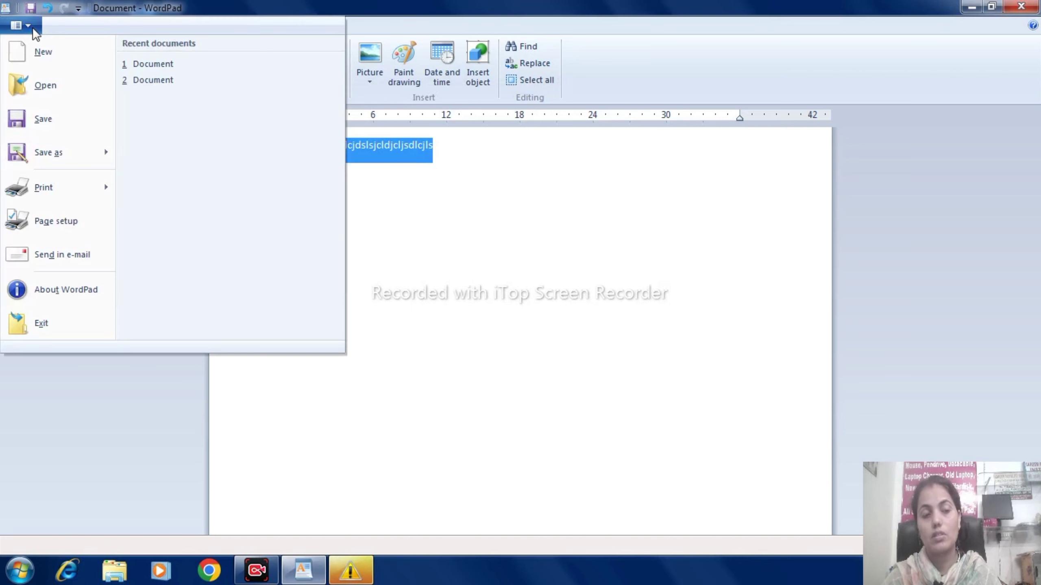
mouse_move(48, 204)
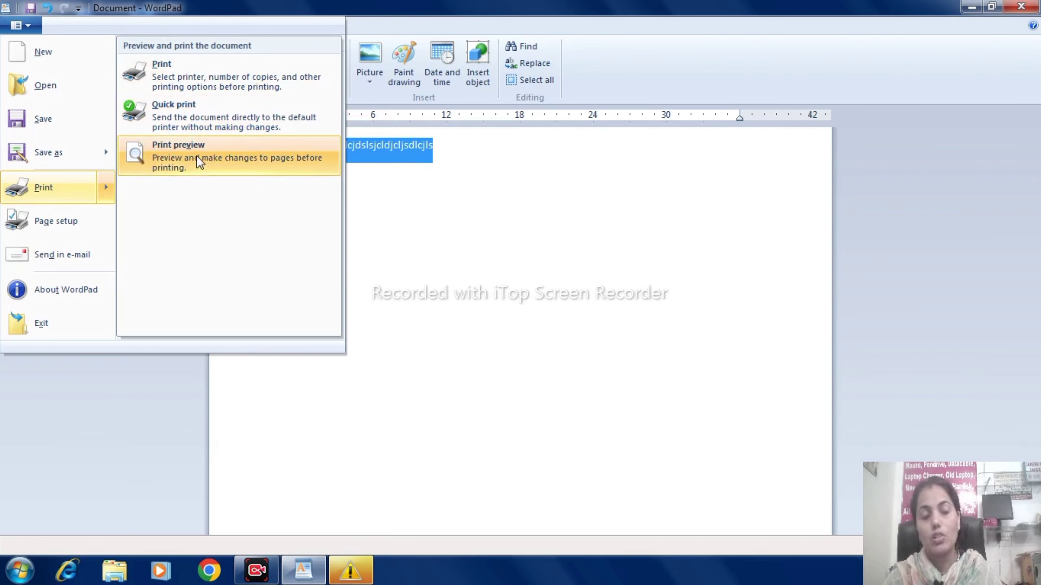
click(431, 169)
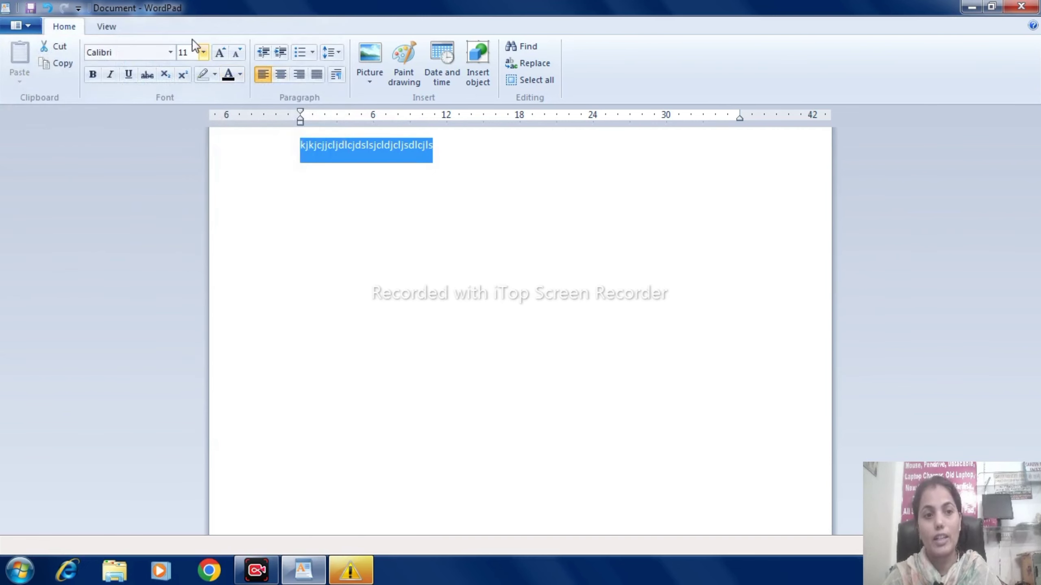
- Browse the Pictures library, its subfolders and Recent Places for a file to open, and leave without opening one
click(27, 31)
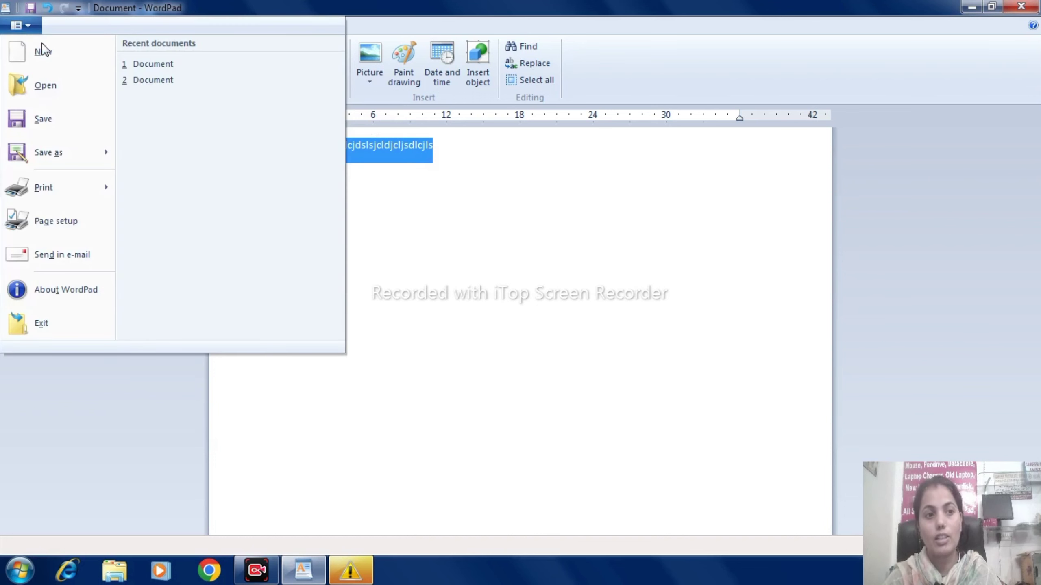
click(57, 88)
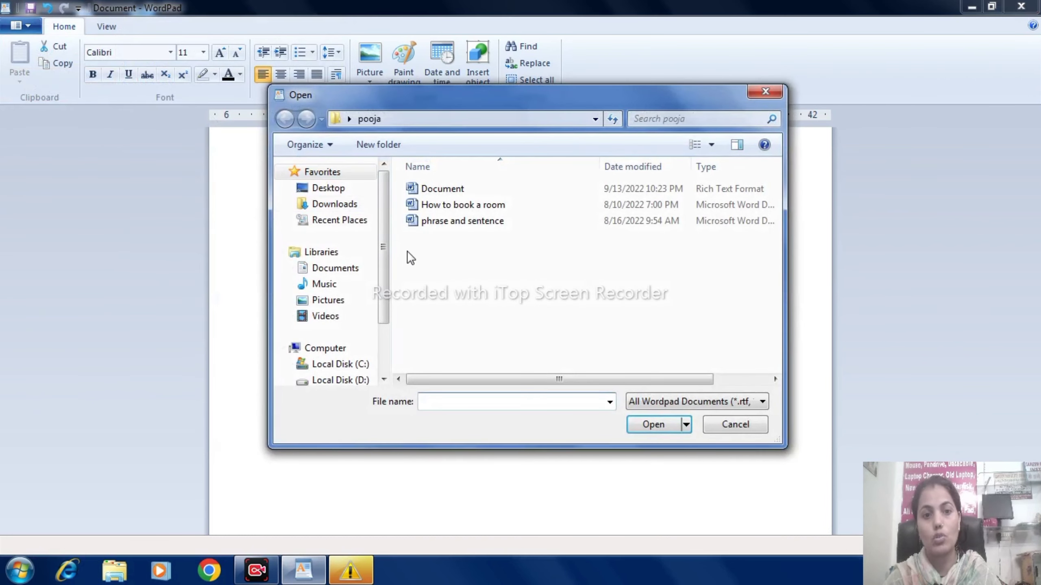
click(330, 301)
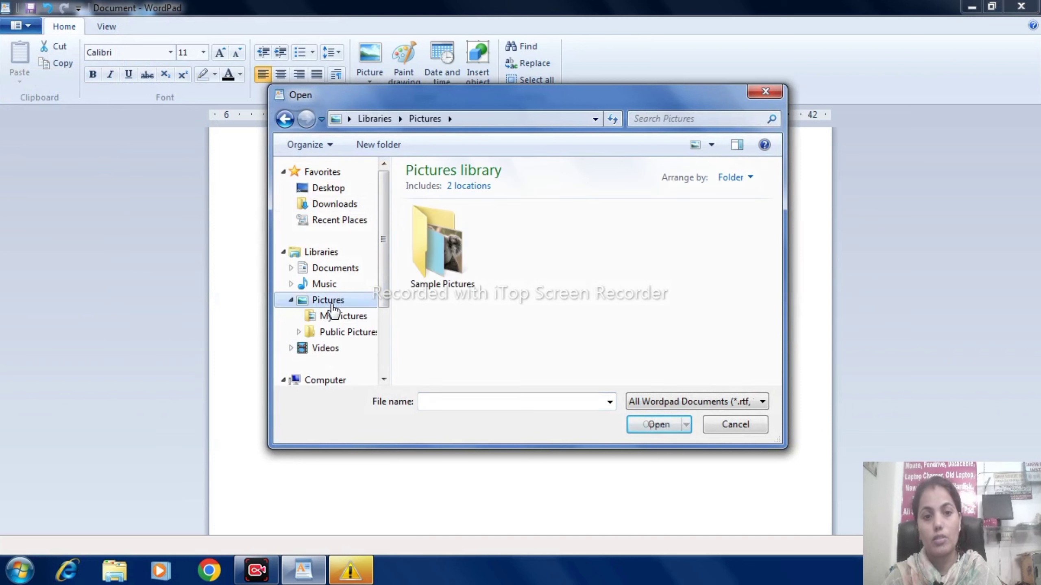
double_click(460, 276)
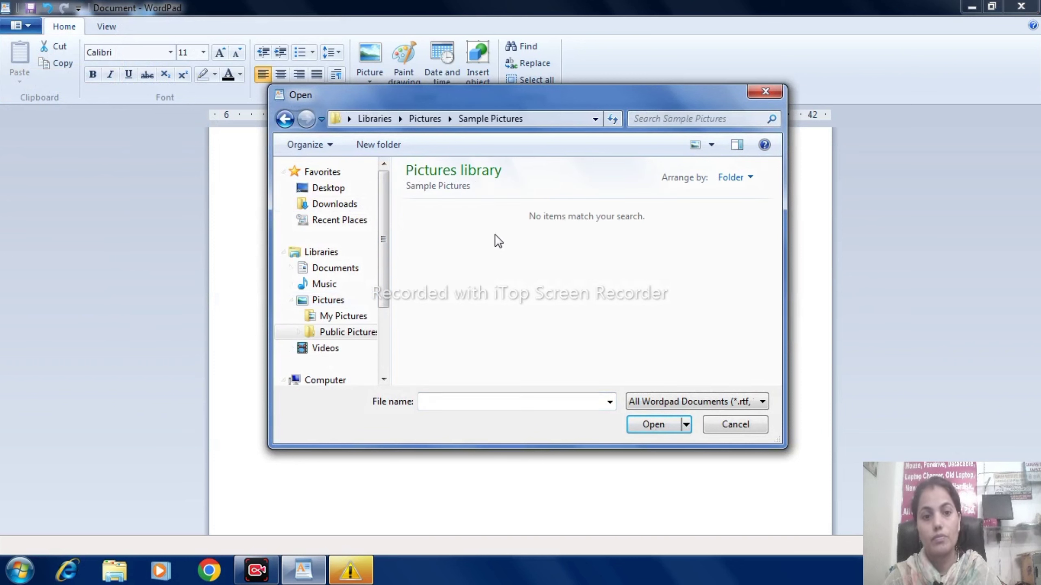
click(326, 339)
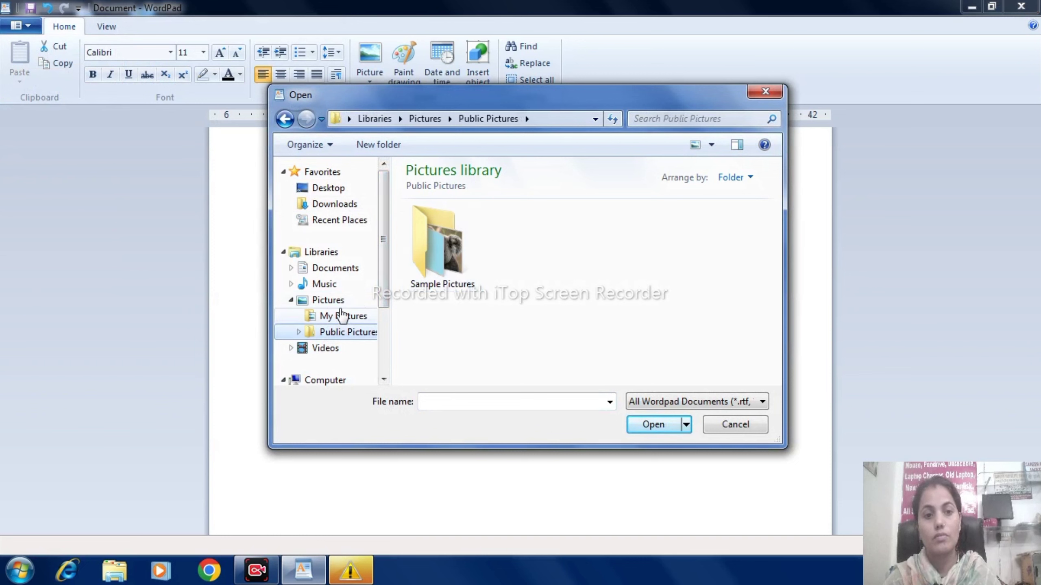
click(338, 320)
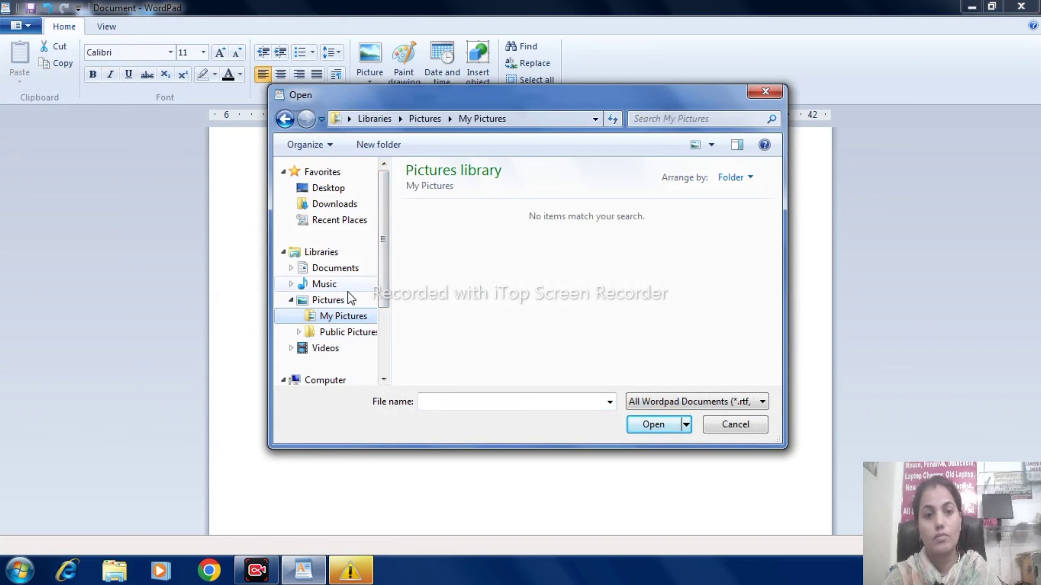
click(337, 224)
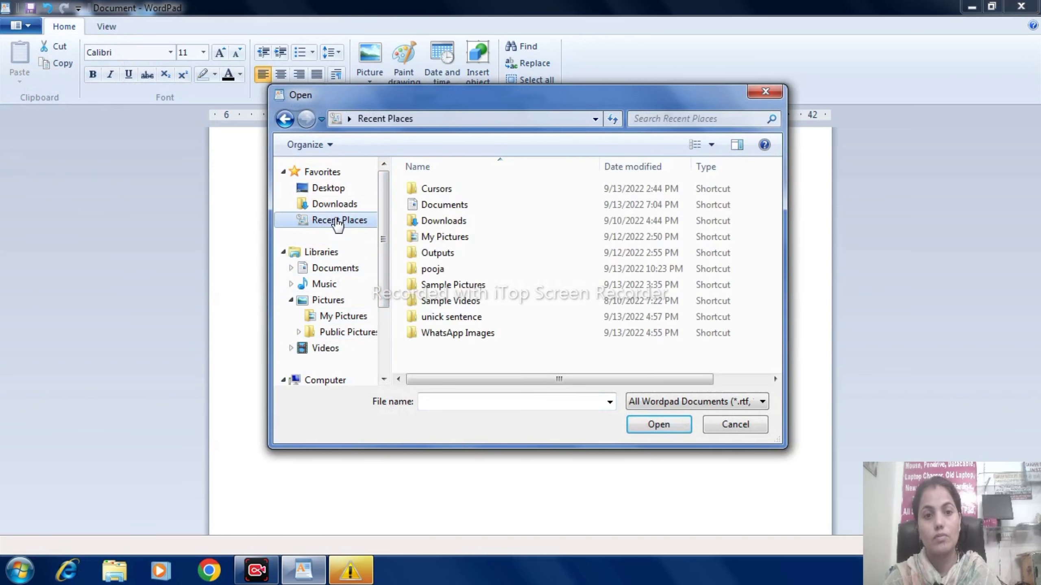
double_click(448, 286)
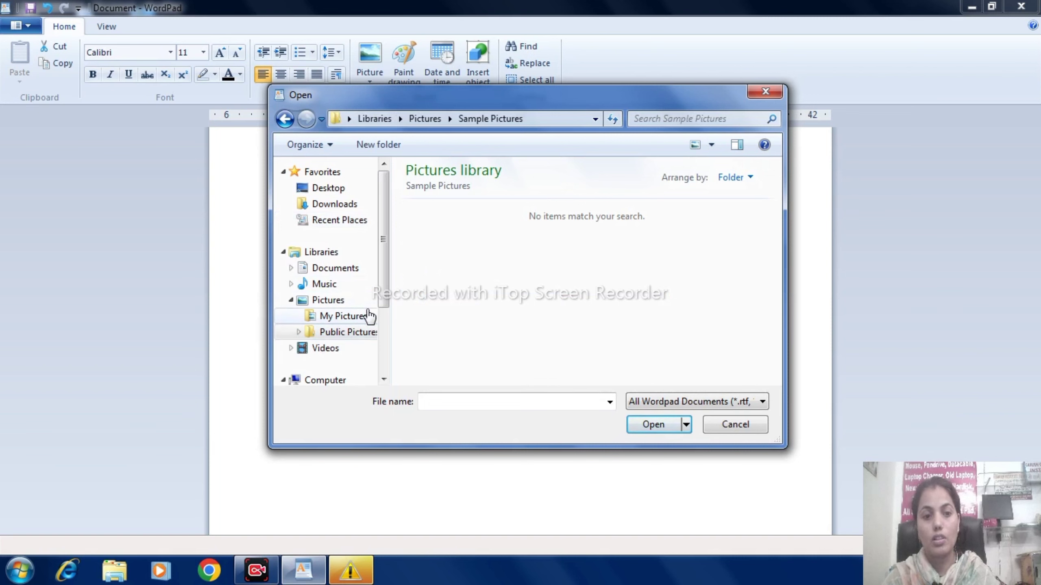
drag(380, 298, 362, 443)
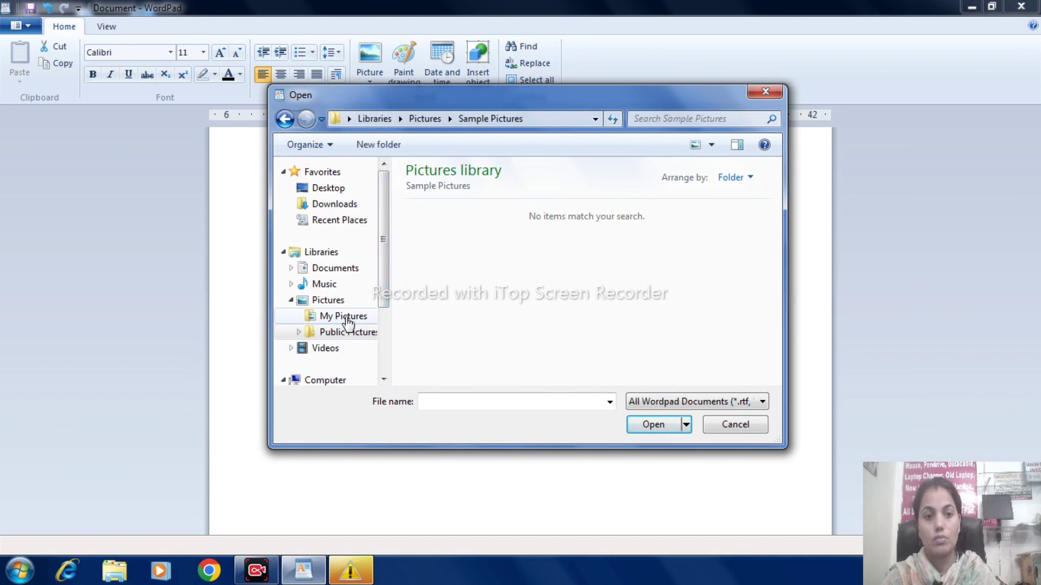
drag(385, 297, 392, 360)
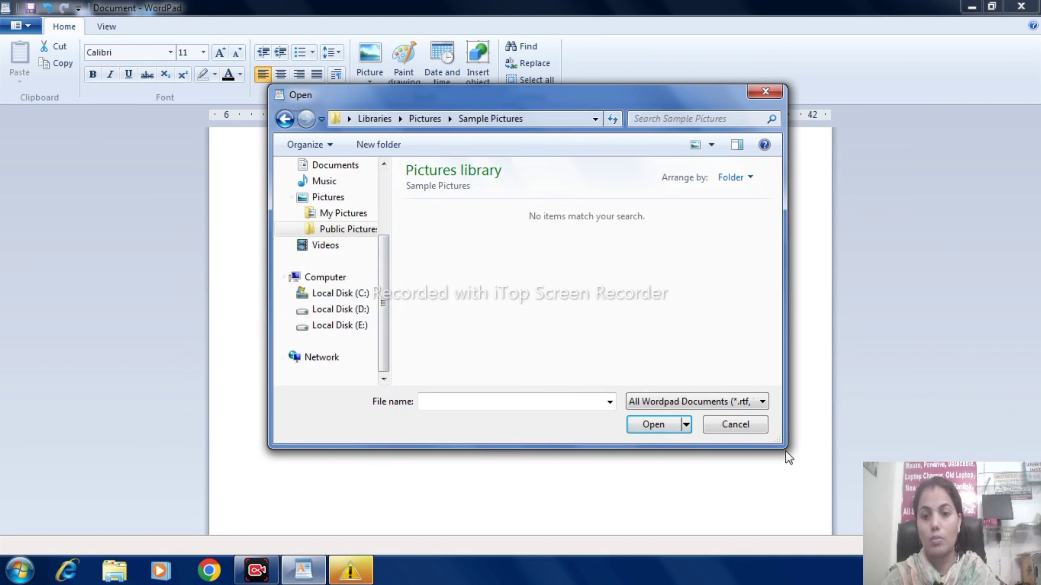
click(746, 435)
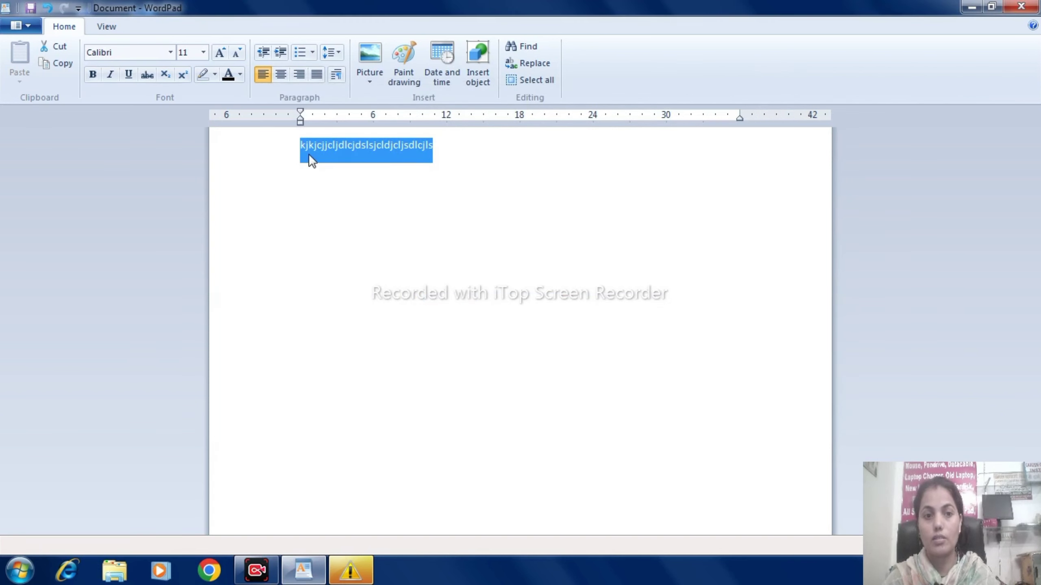
- View the document in Print preview, and close the preview to return to editing
click(34, 28)
mouse_move(103, 187)
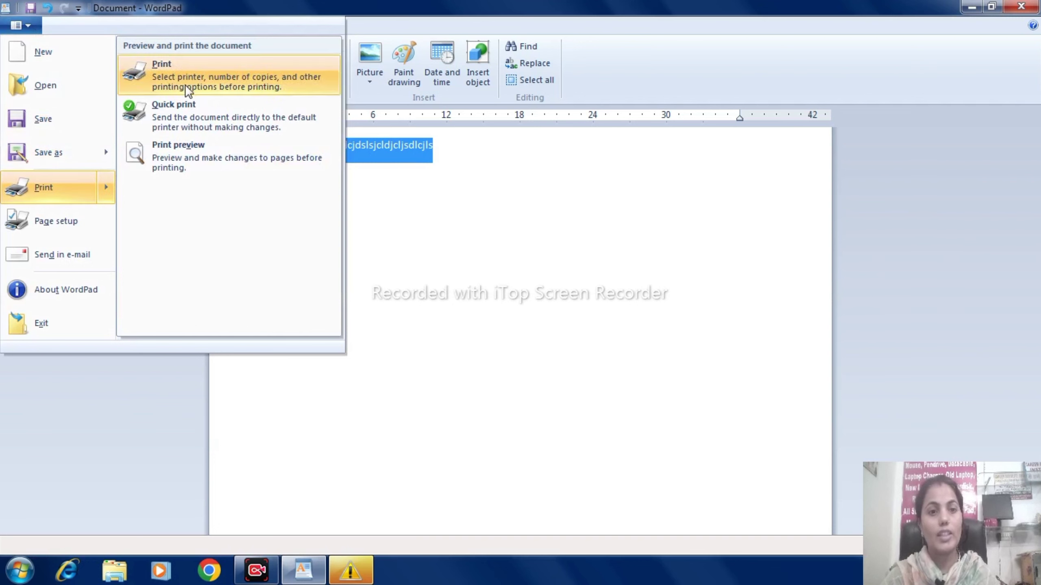
click(508, 188)
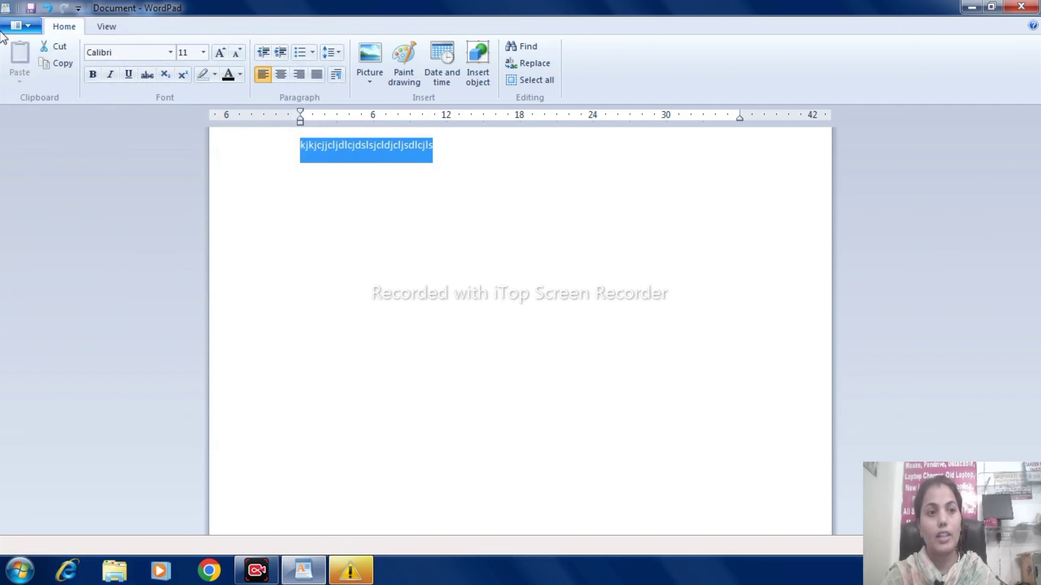
click(26, 23)
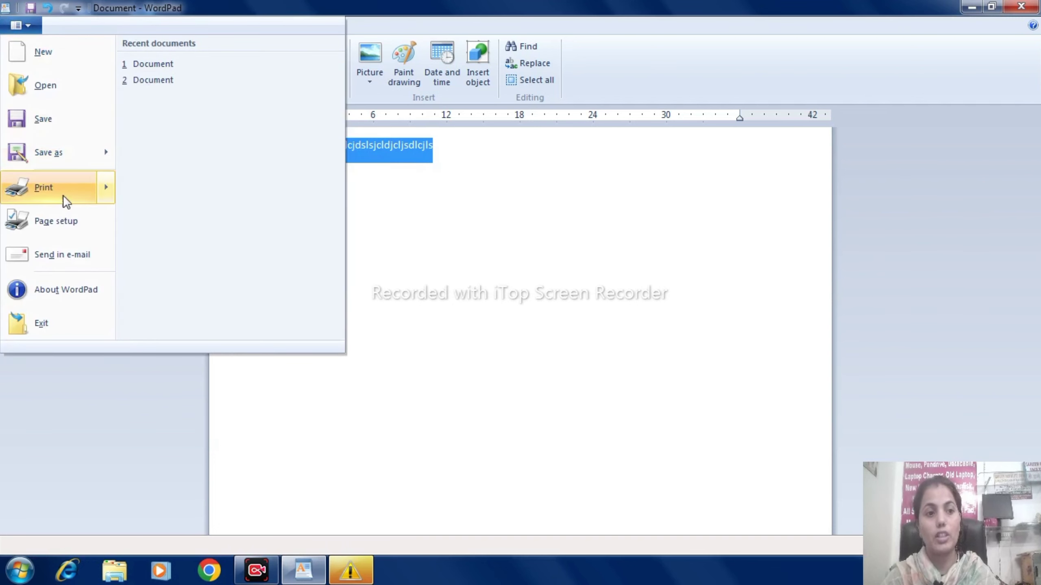
mouse_move(54, 198)
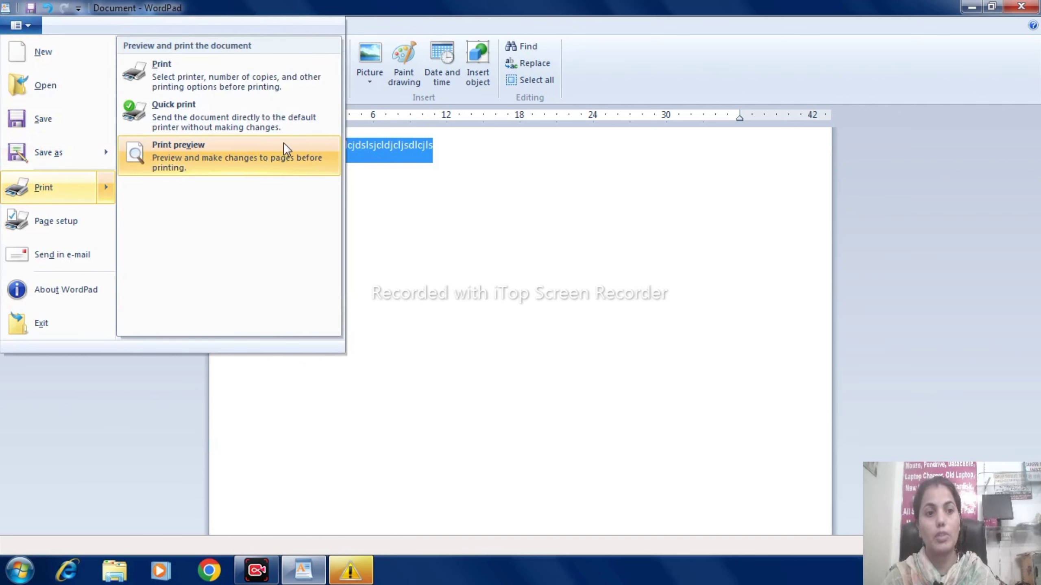
click(249, 151)
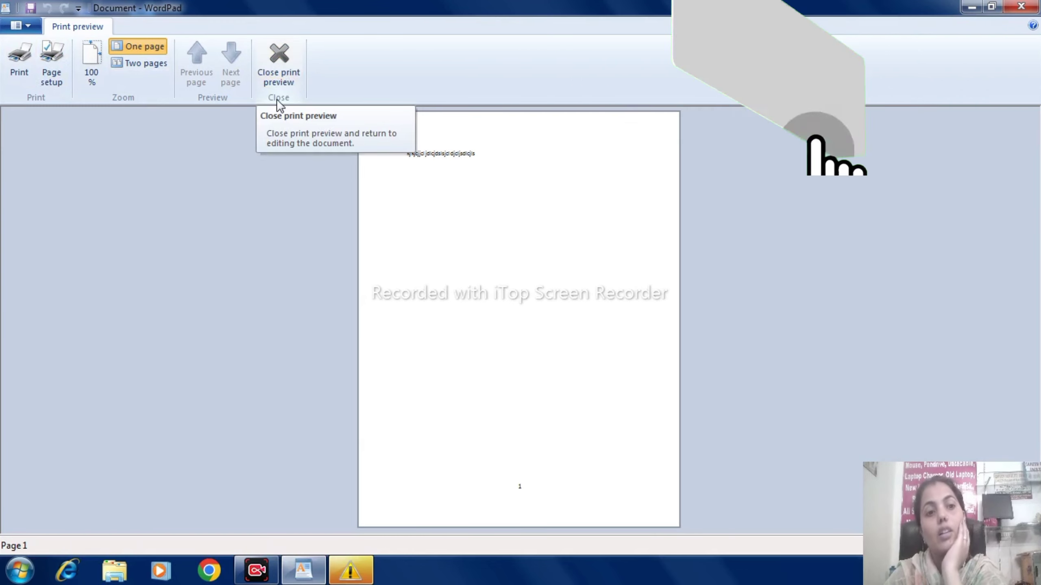
click(274, 70)
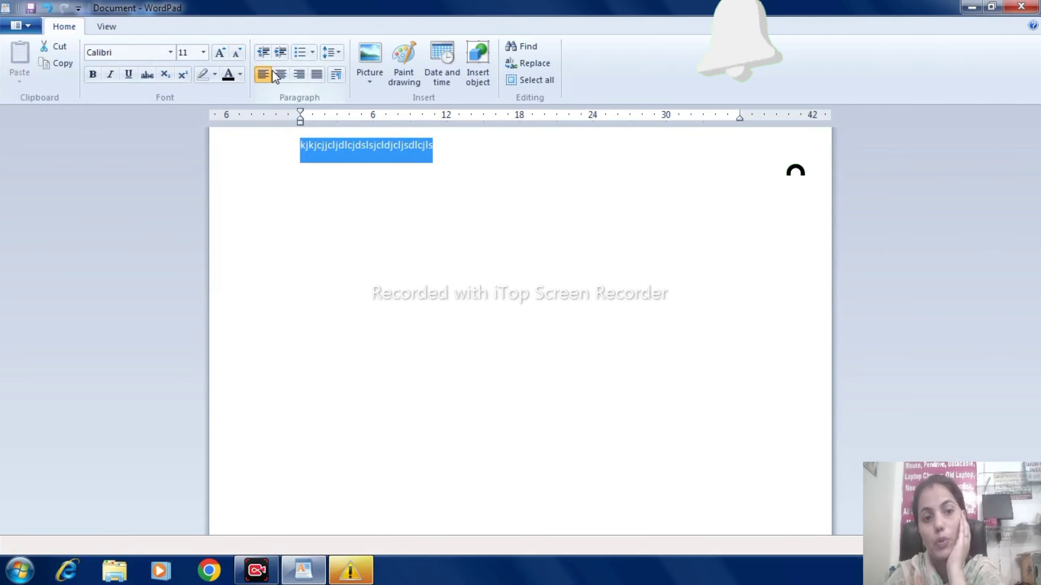
- Set the document's paper size to A4 in Page Setup
click(23, 27)
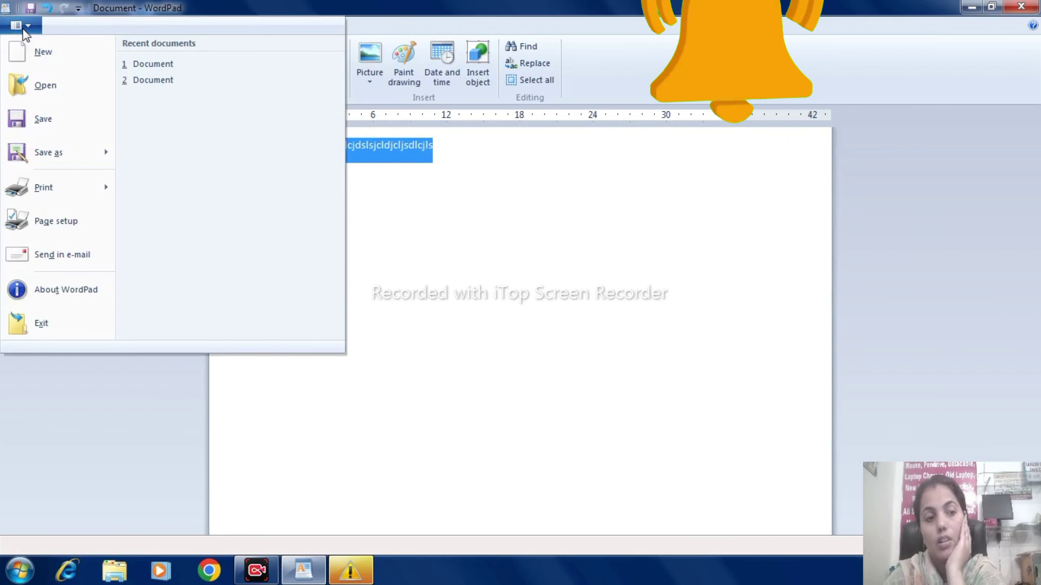
click(46, 221)
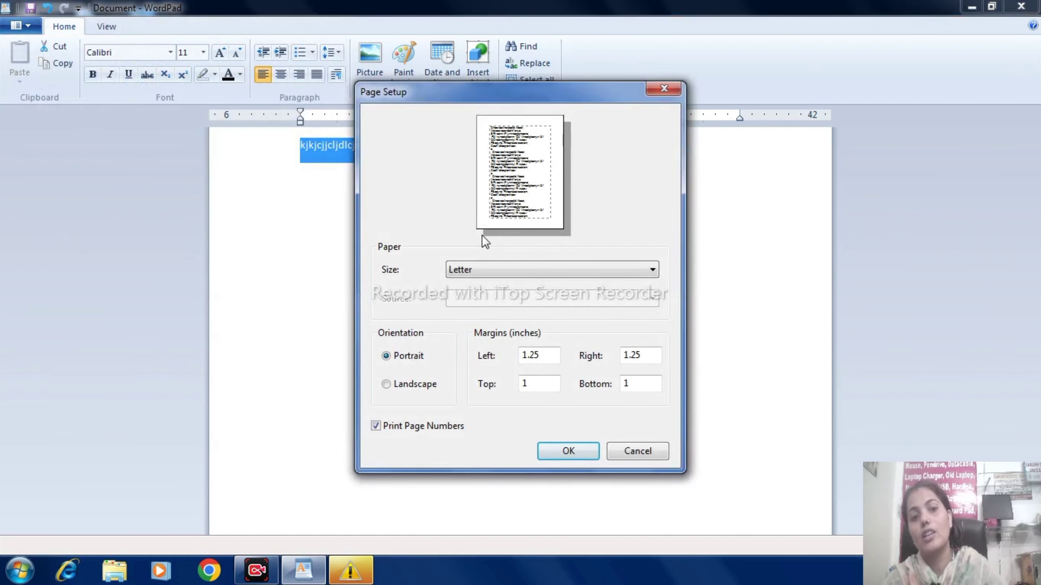
click(642, 266)
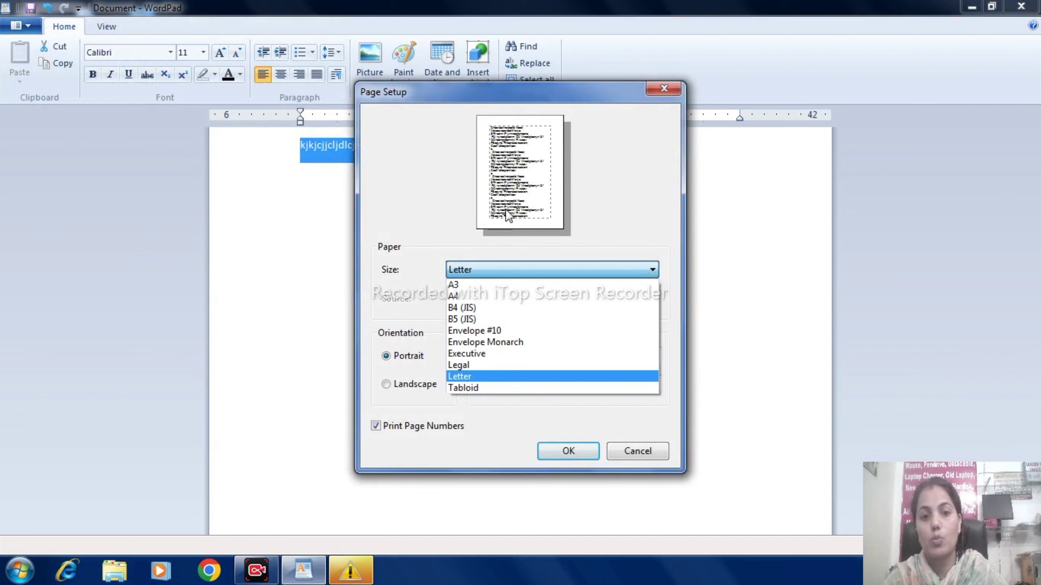
click(472, 298)
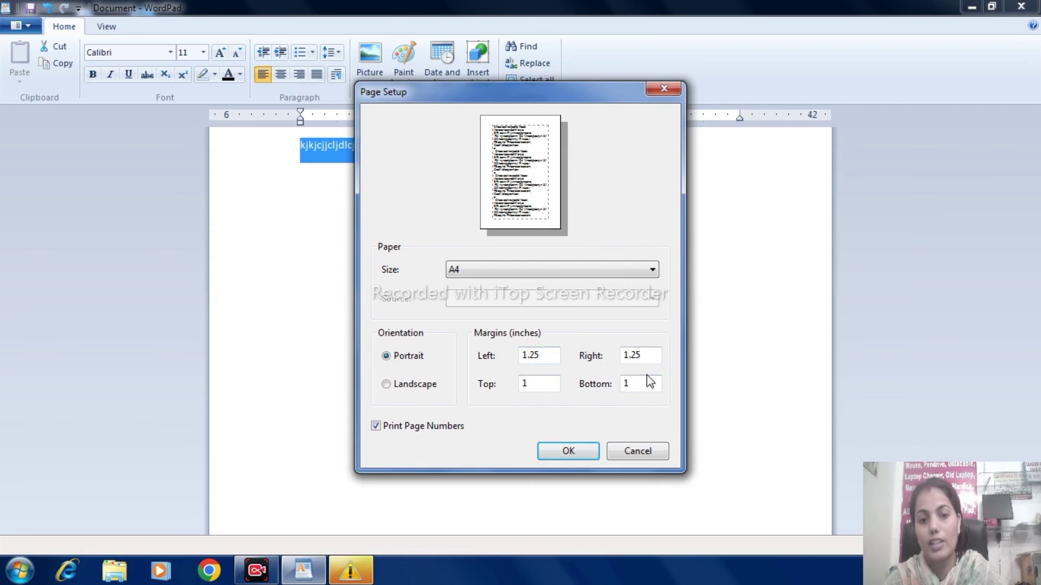
click(569, 450)
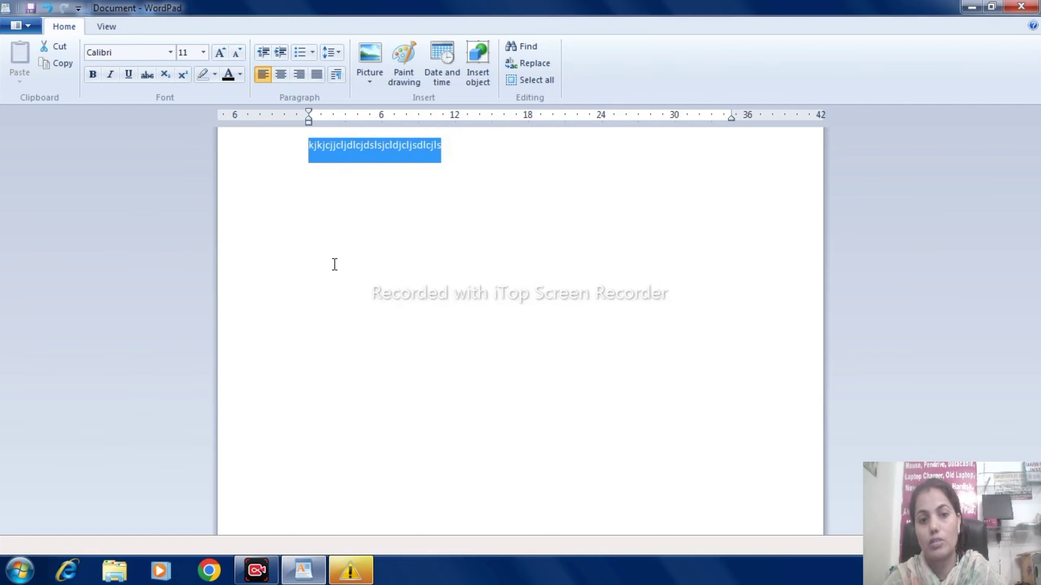
click(34, 23)
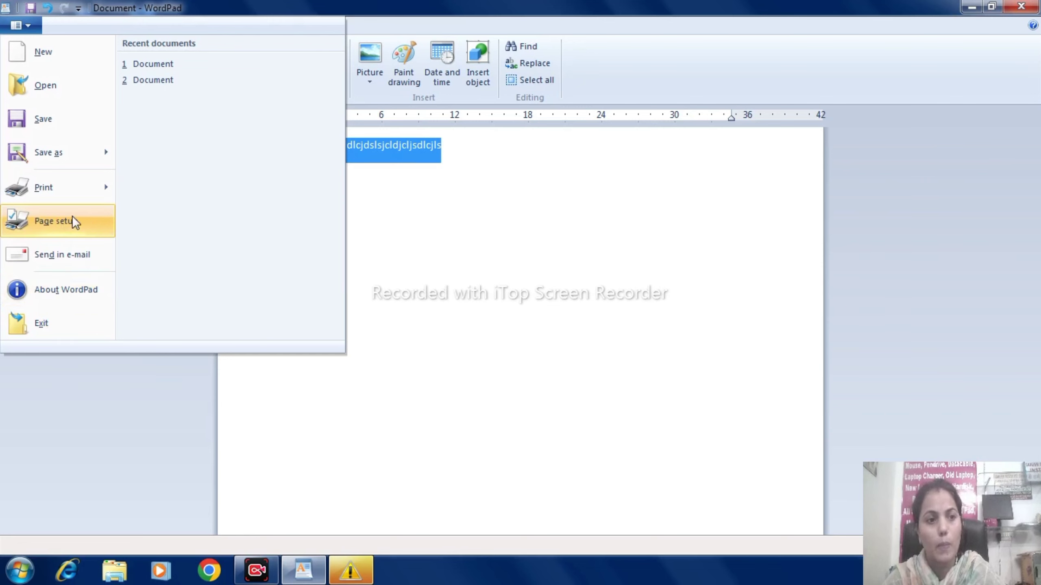
click(465, 233)
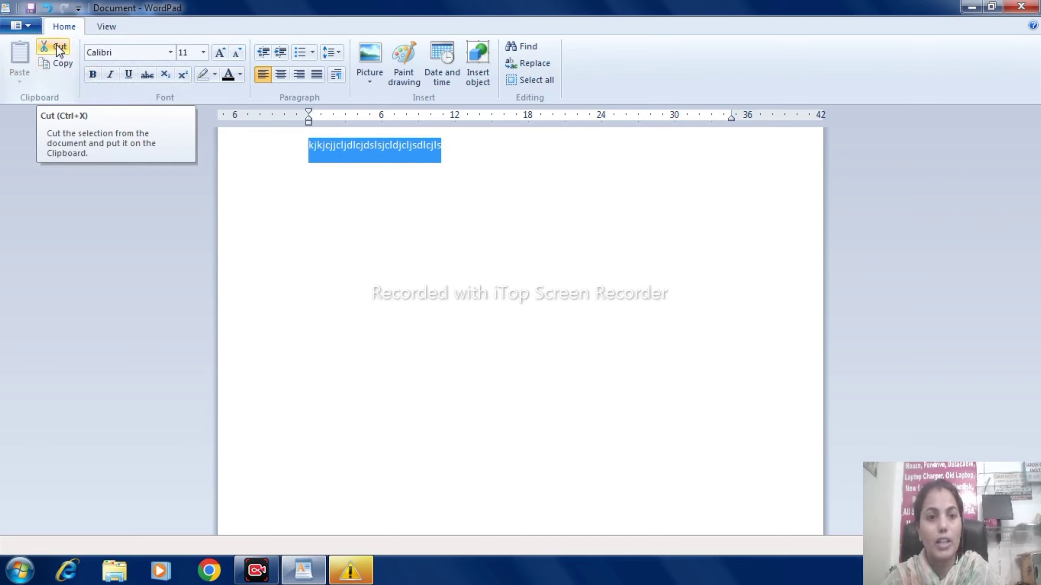
- Append the filler text jdhkdshkchdksjhkdjskdskshk to the end of the existing line in the document
click(475, 158)
text(jdhkdshkchdksjhkdjskdskshk)
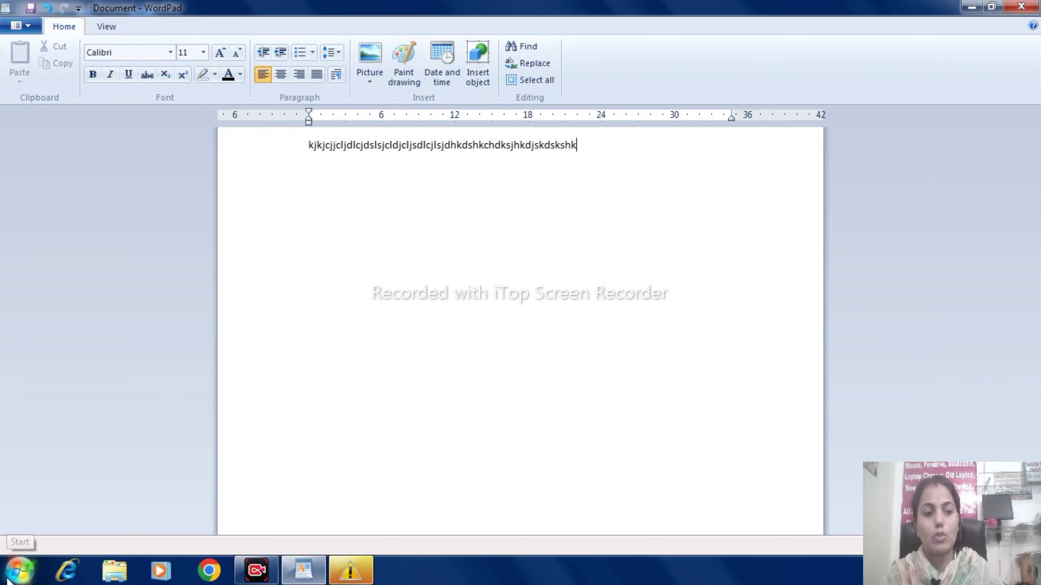
- Start Microsoft Word 2010 with a blank document and dismiss the Office Activation Wizard
click(19, 570)
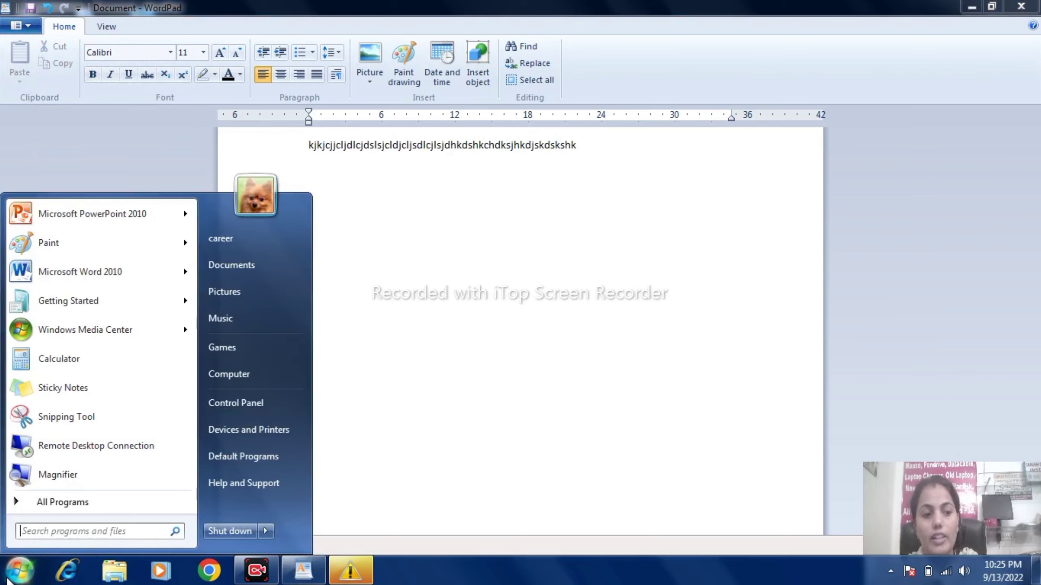
click(72, 273)
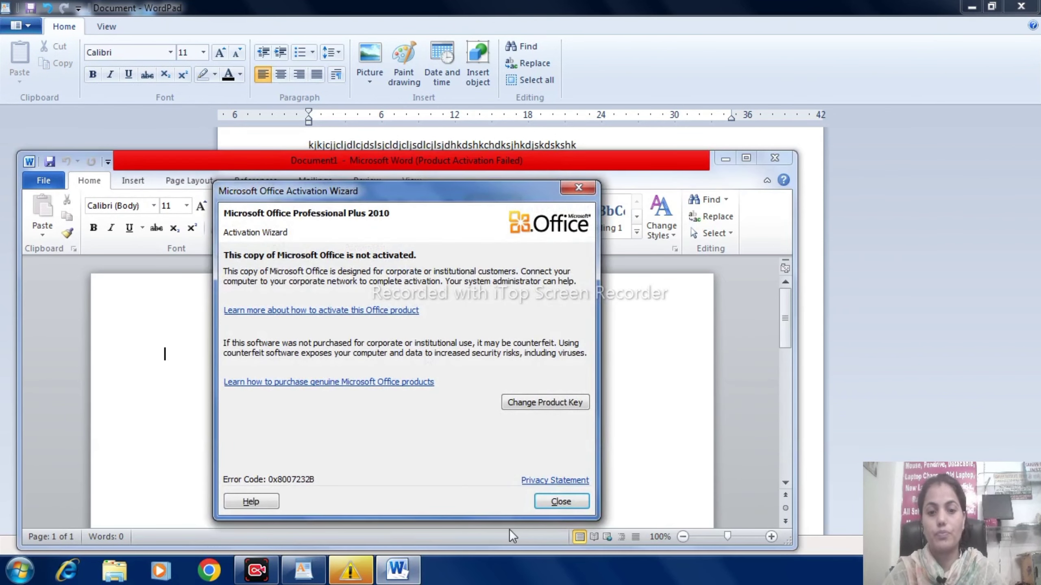
click(559, 502)
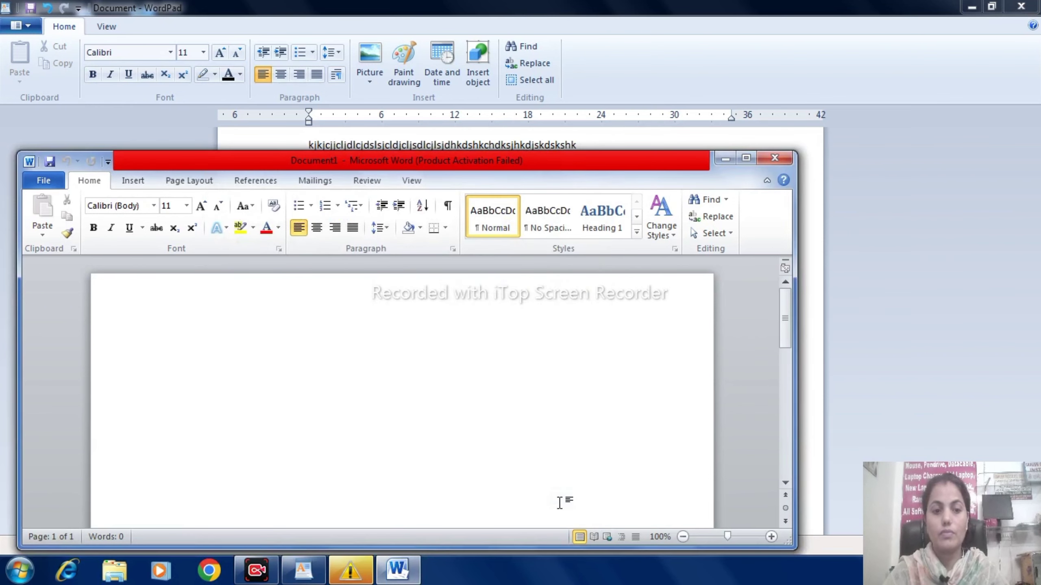
text(ran)
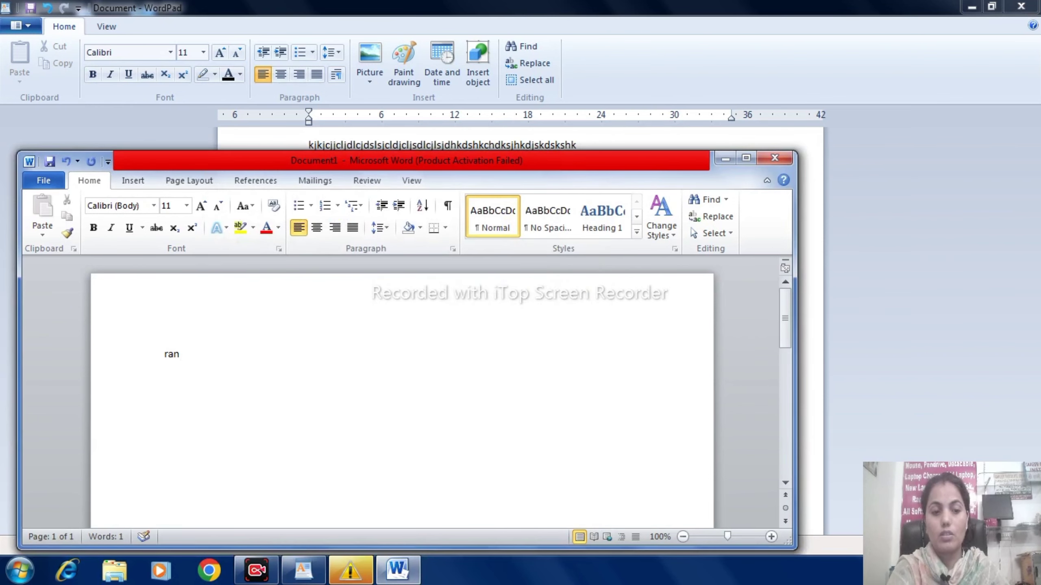
key(BackSpace)
key(BackSpace)
key(BackSpace)
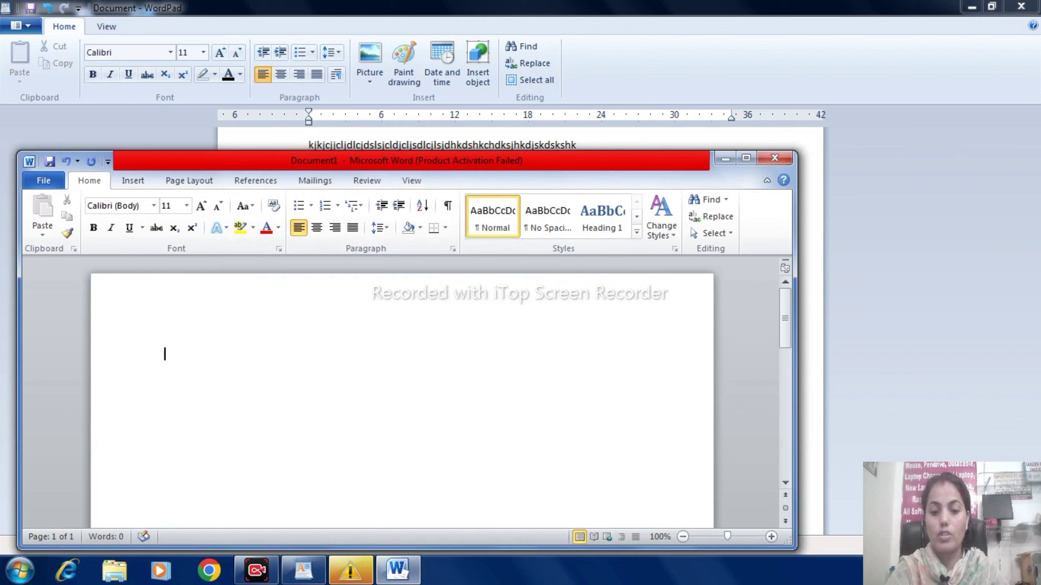
- Generate sample paragraphs in the blank Word document with =rand(), and cut all of the text to the clipboard
text(=ran)
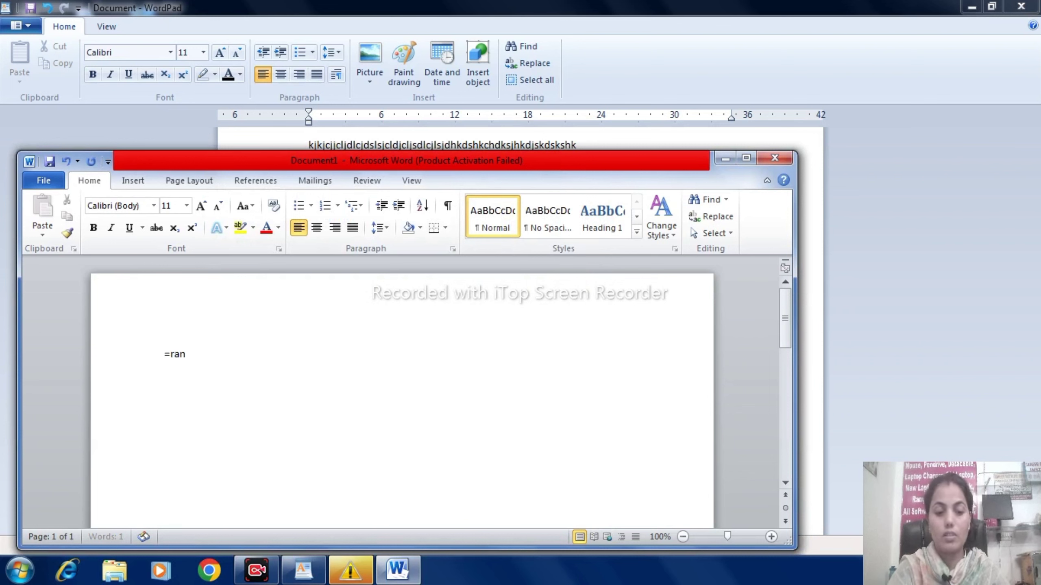
text(d())
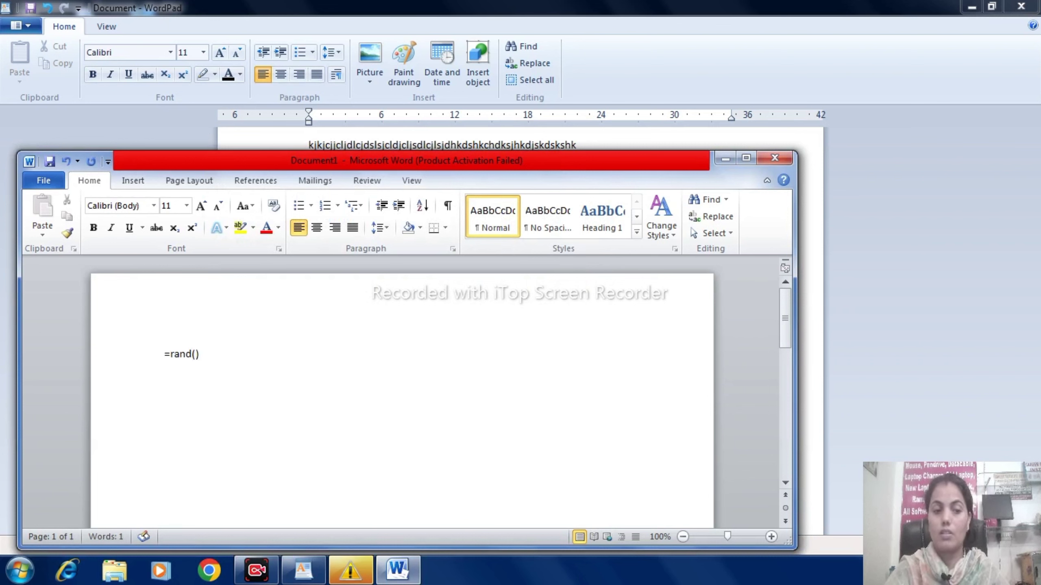
key(Return)
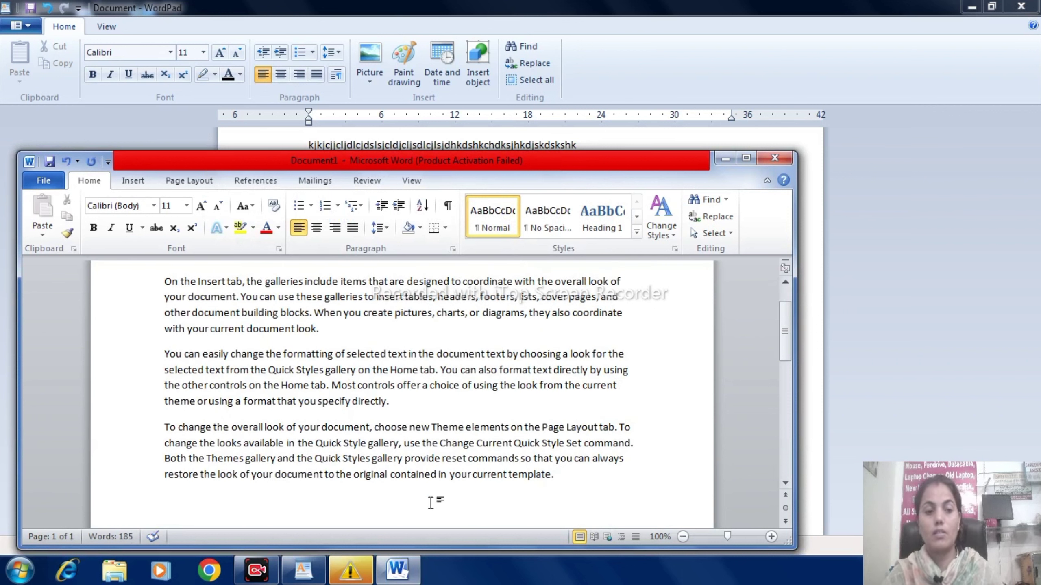
key(ctrl+a)
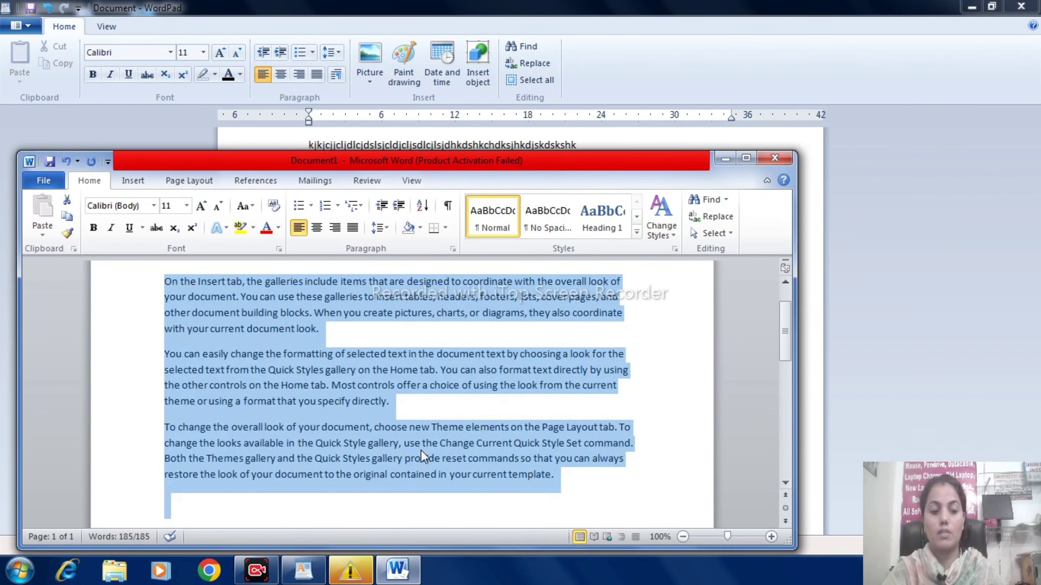
key(ctrl+x)
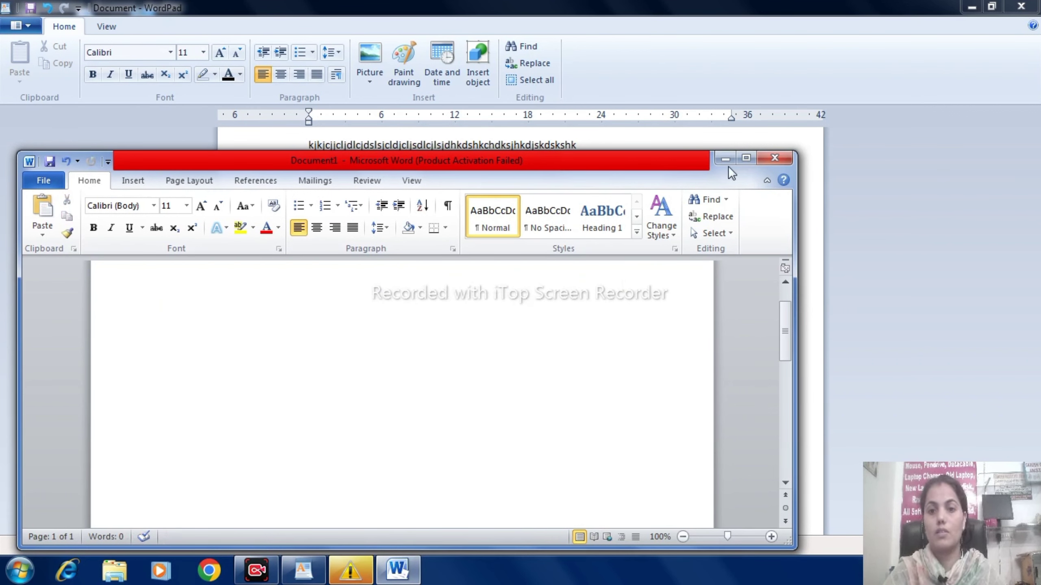
- Return to the WordPad document and paste the sample paragraphs at the end of the existing line
click(724, 160)
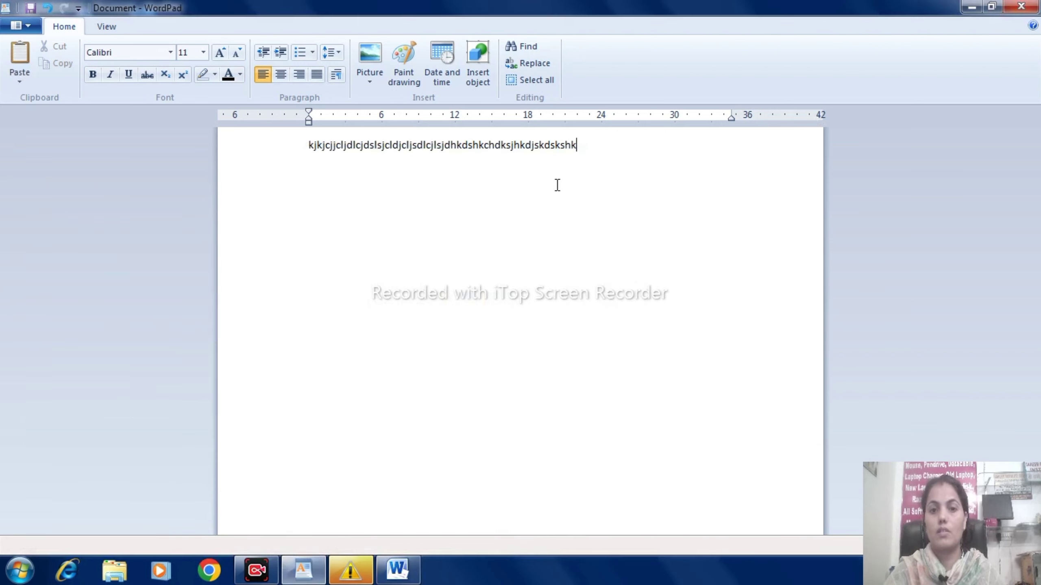
key(ctrl+v)
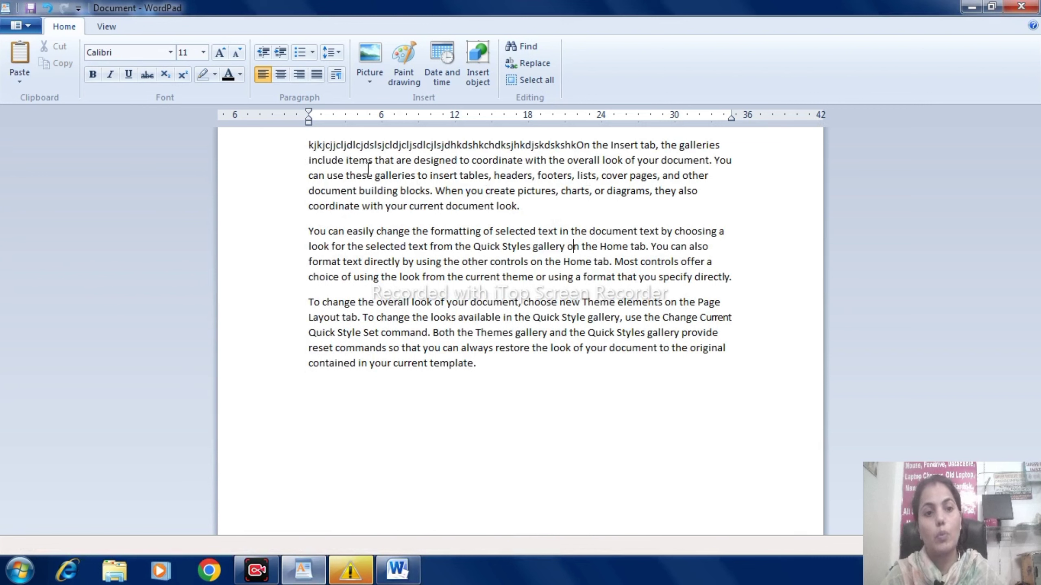
- Colour the document's opening text, from its start through "cover pages", red
drag(309, 144, 550, 181)
drag(614, 174, 656, 176)
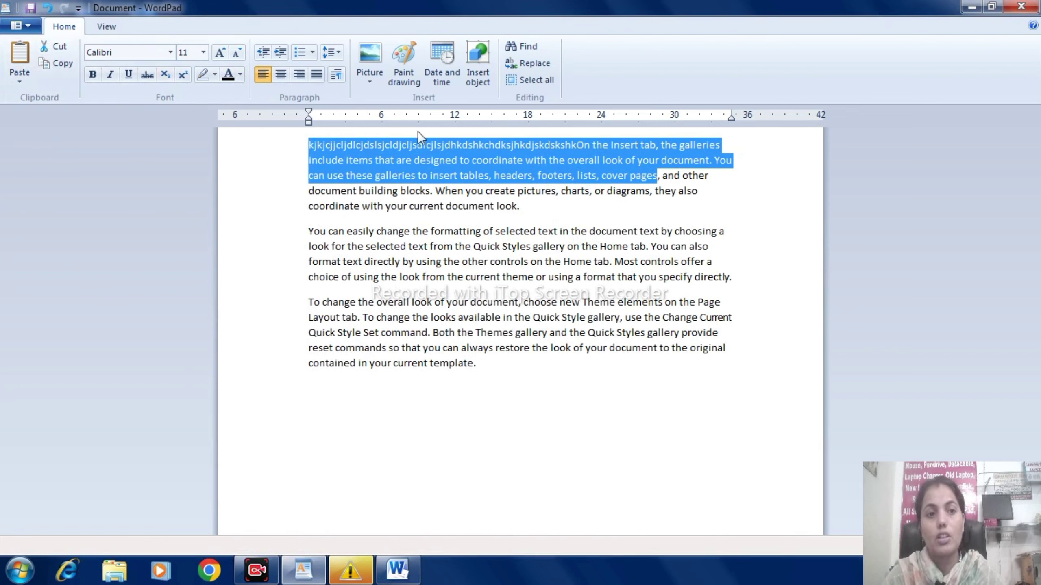
click(239, 75)
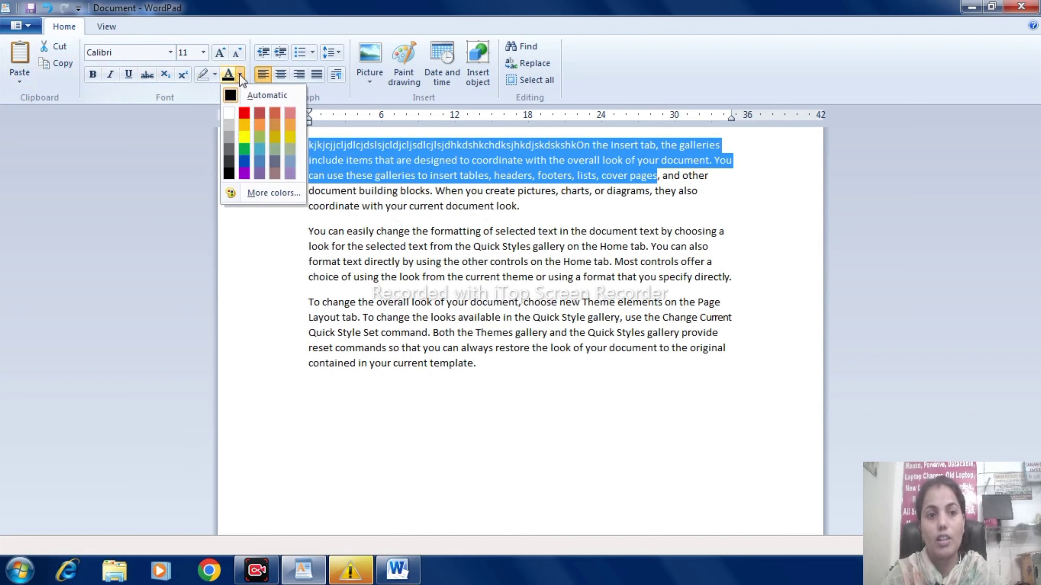
click(244, 112)
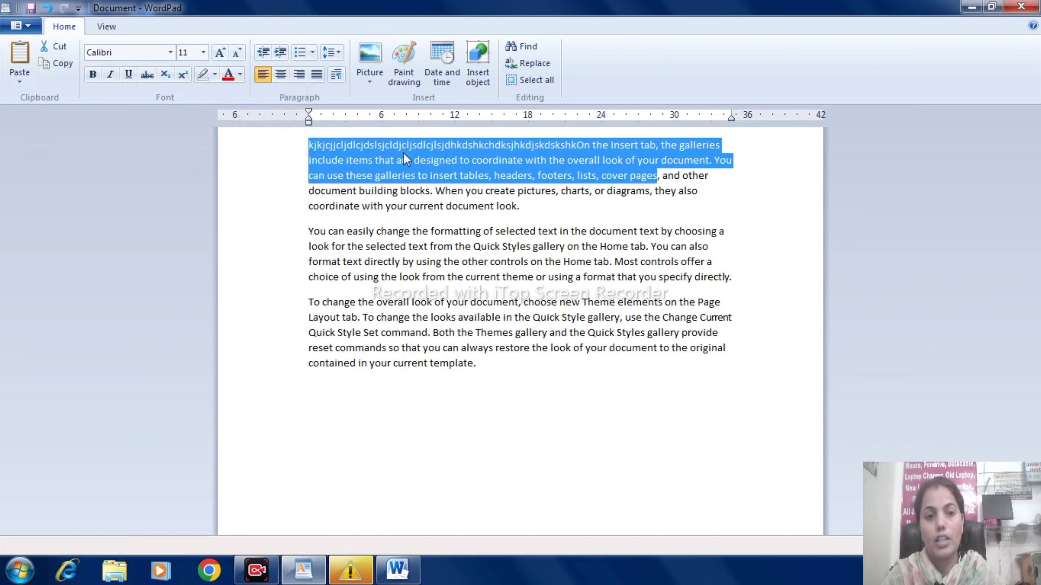
click(353, 170)
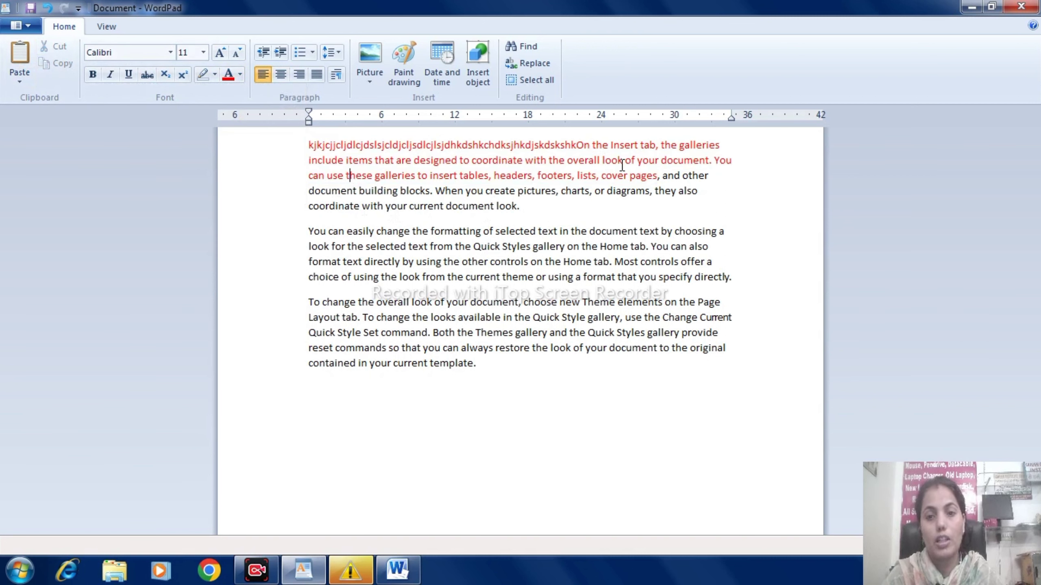
- Cut the red opening text and paste it three times on a new line after the last paragraph
drag(658, 175, 482, 149)
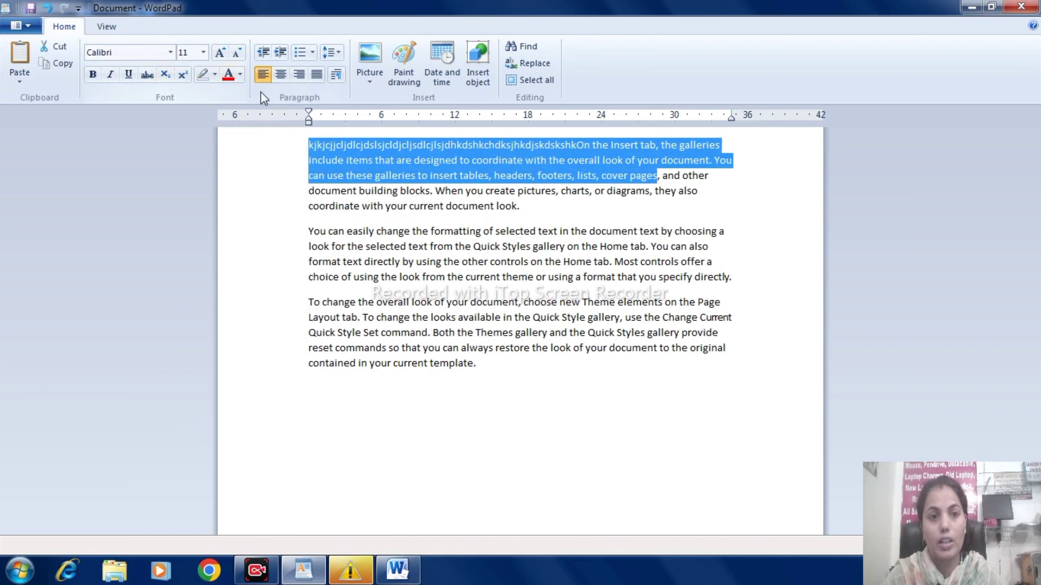
click(57, 46)
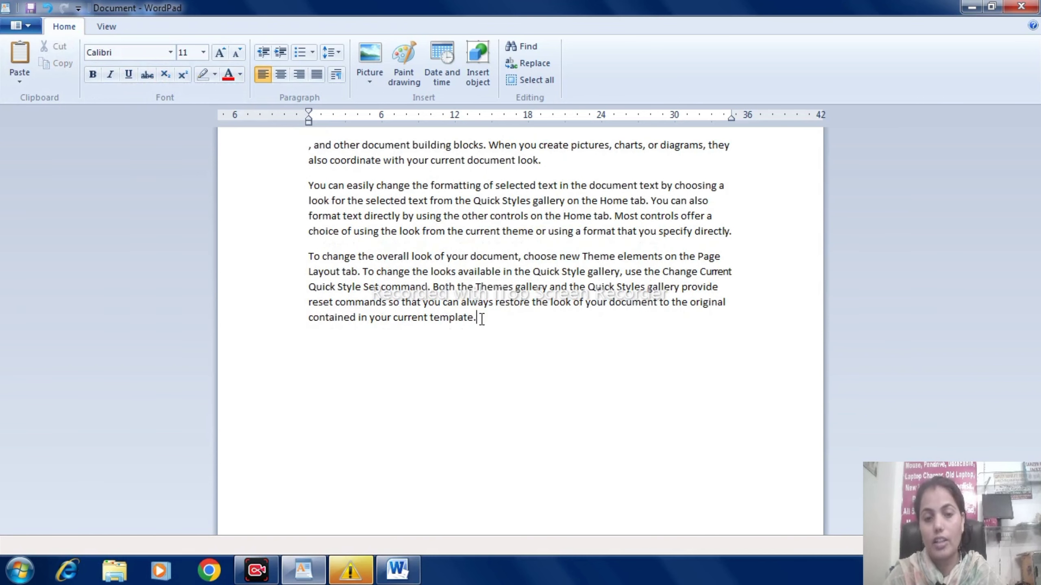
key(Return)
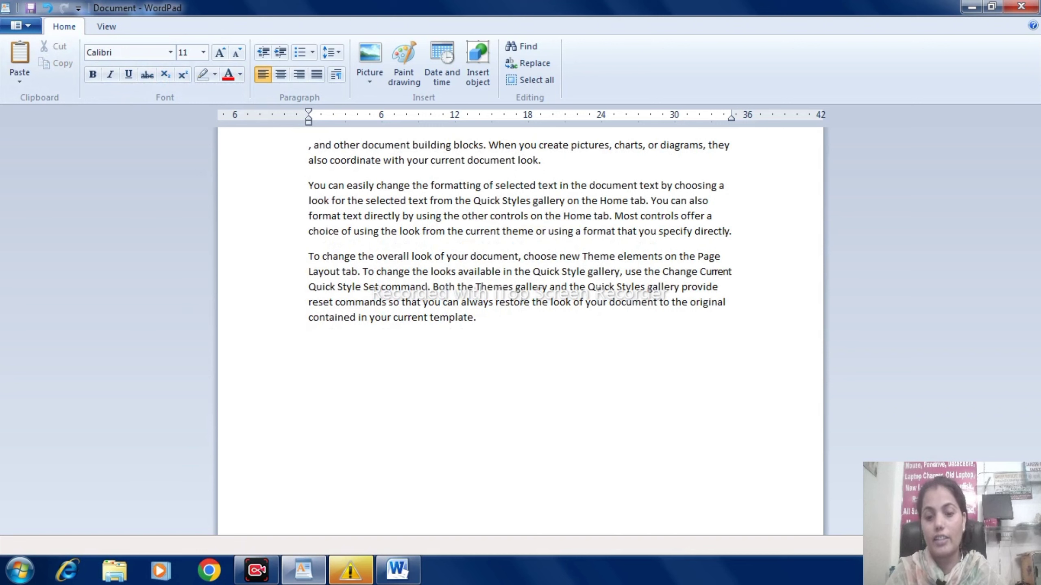
click(23, 54)
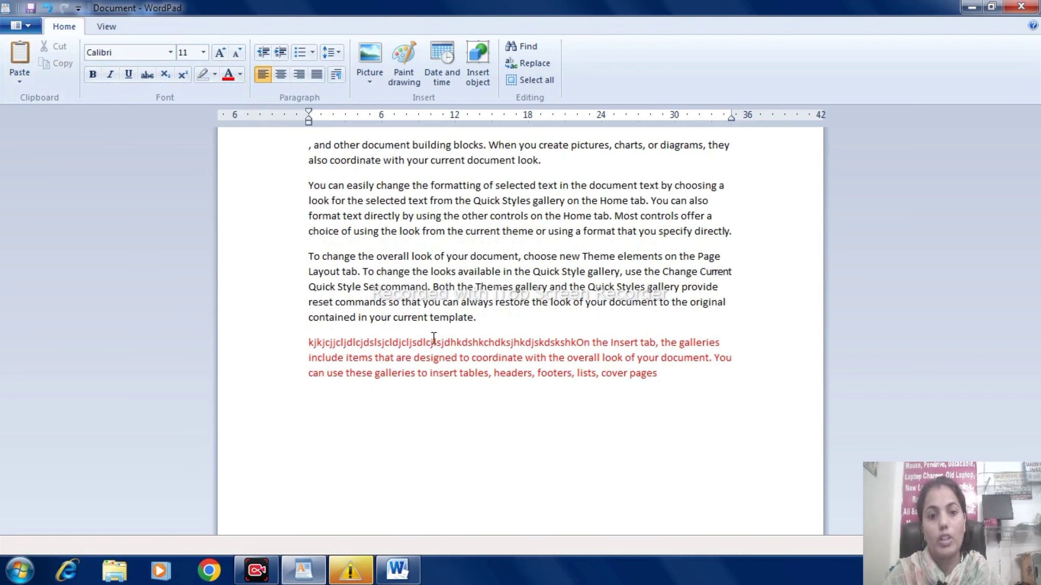
click(12, 57)
click(11, 59)
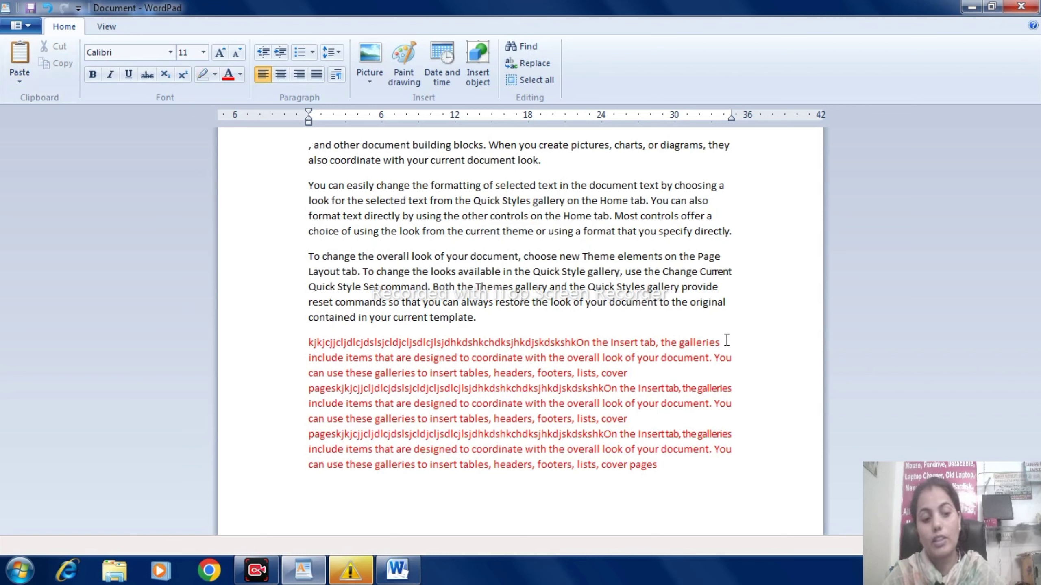
- Undo the three pastes, the new line and the cut of the red opening text
key(ctrl+z)
key(ctrl+z)
key(ctrl+z)
key(ctrl+z)
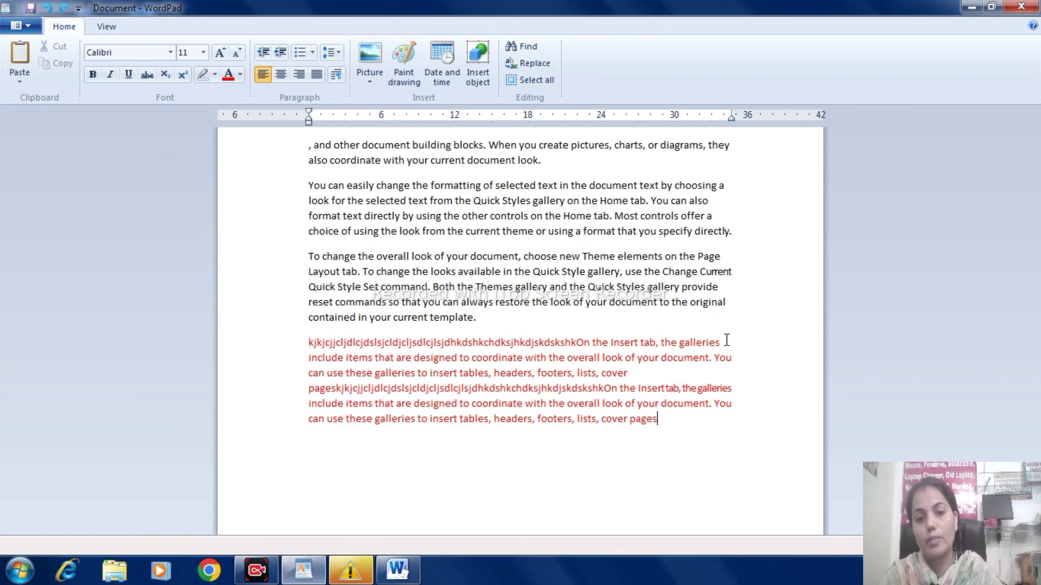
key(ctrl+z)
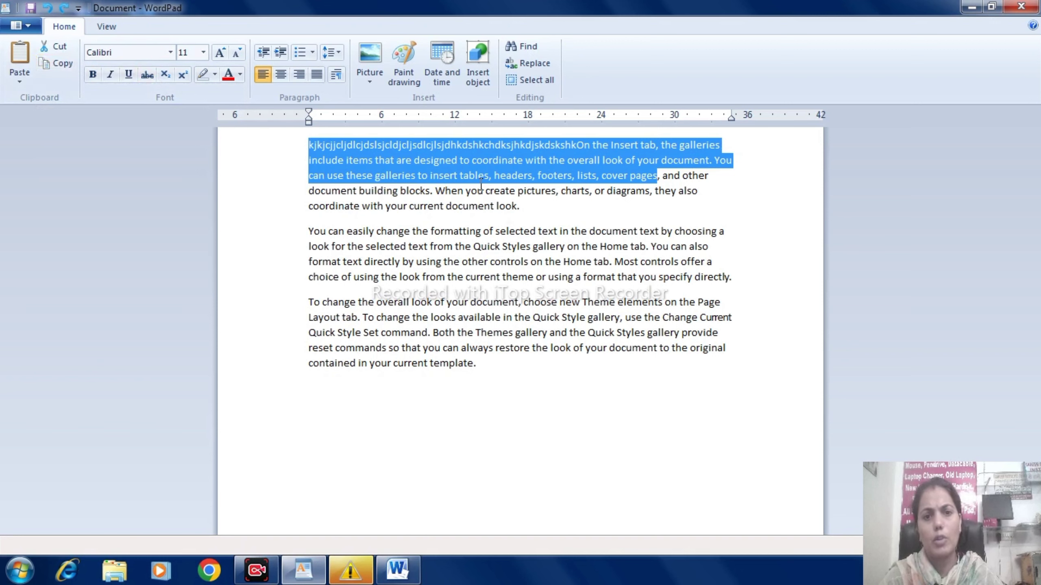
- Paste the red opening text three times directly after the last paragraph, keeping the original in place
click(480, 365)
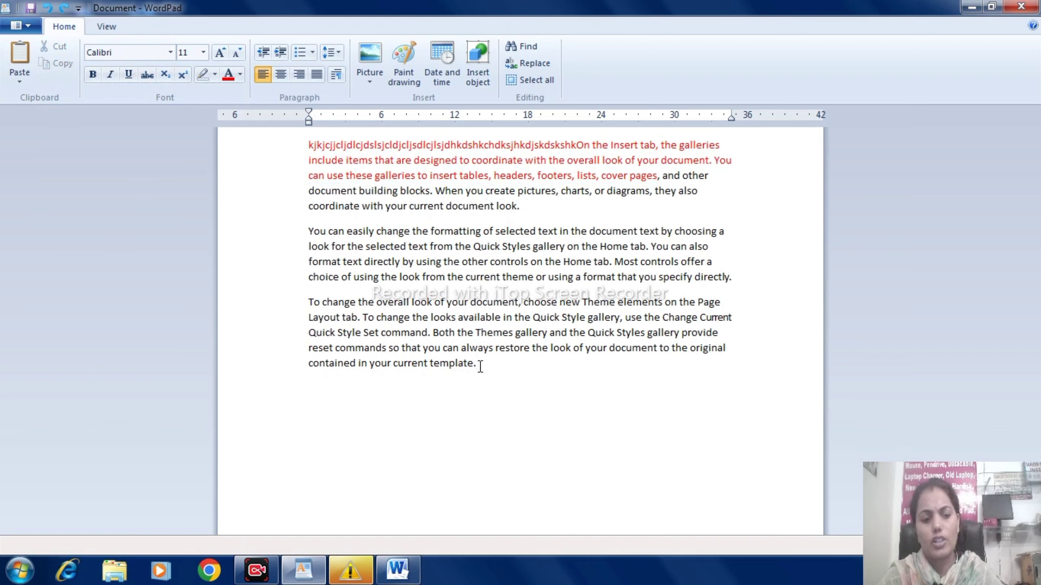
click(480, 365)
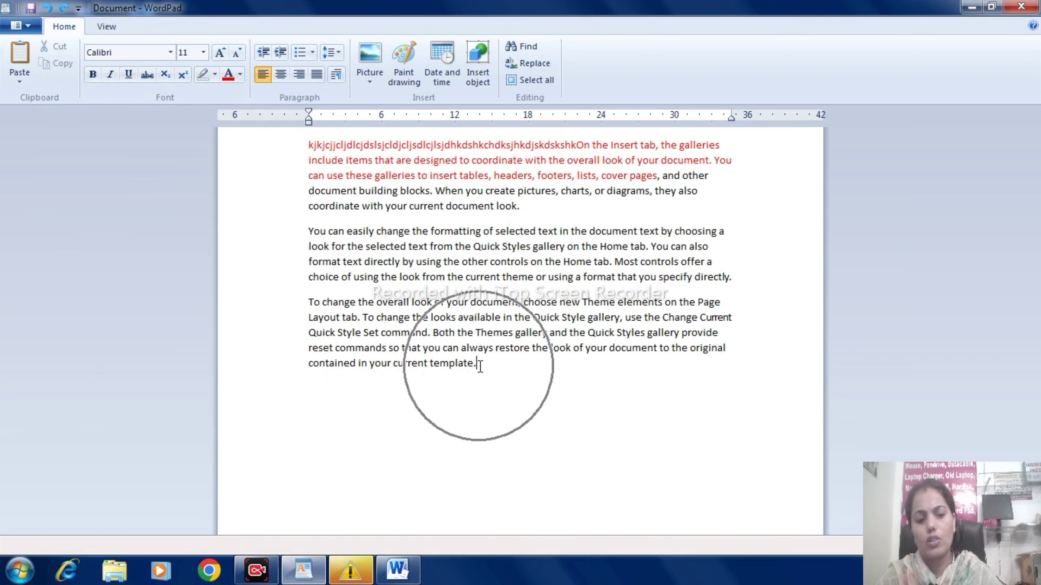
click(14, 58)
click(15, 58)
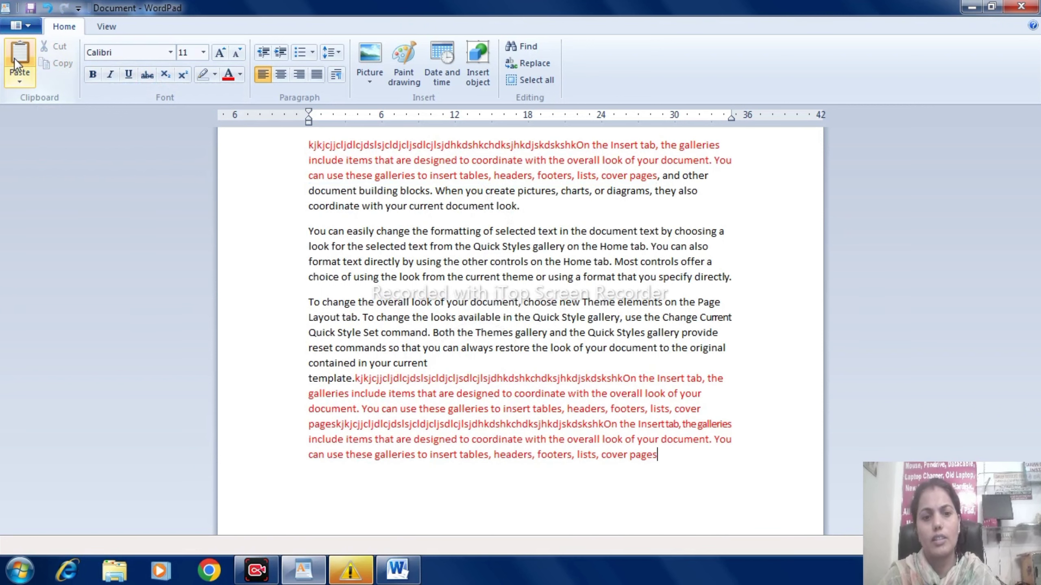
click(14, 58)
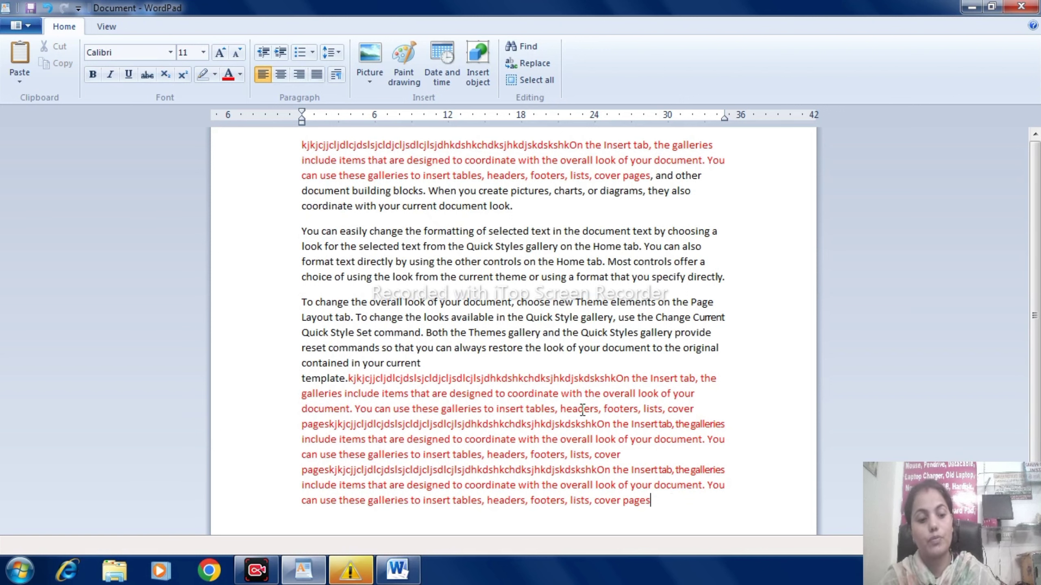
- Undo the repeated pastes, the red font colour and the pasting of the sample paragraphs, and redo the sample paragraphs
key(ctrl+z)
key(ctrl+z)
key(ctrl+z)
key(ctrl+z)
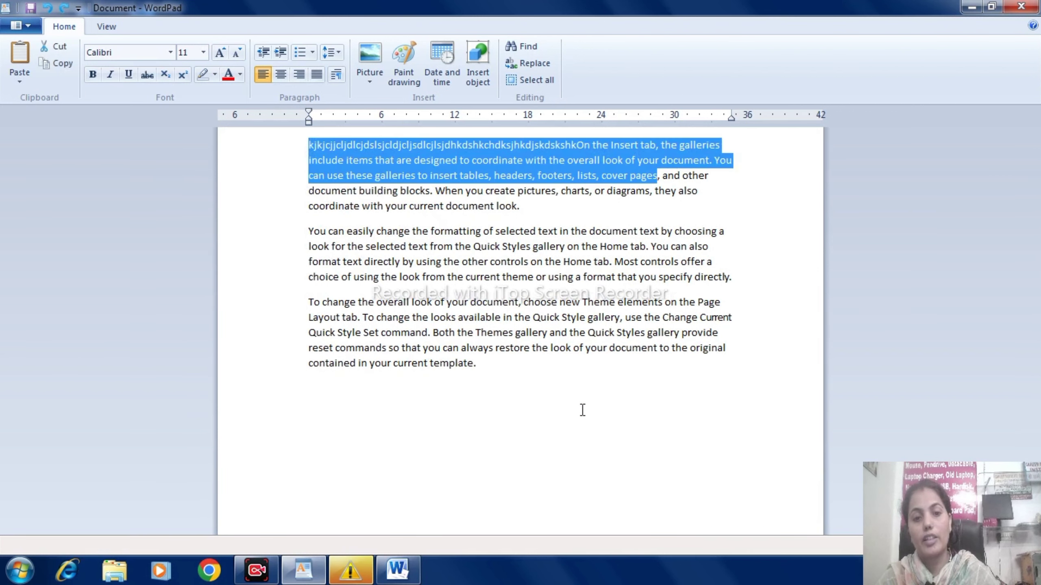
key(ctrl+z)
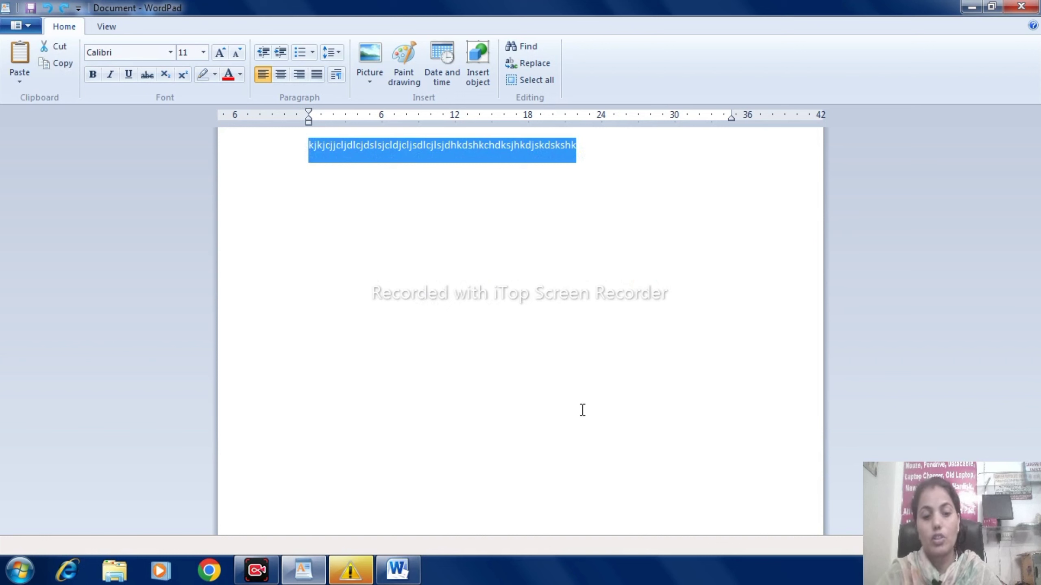
key(ctrl+y)
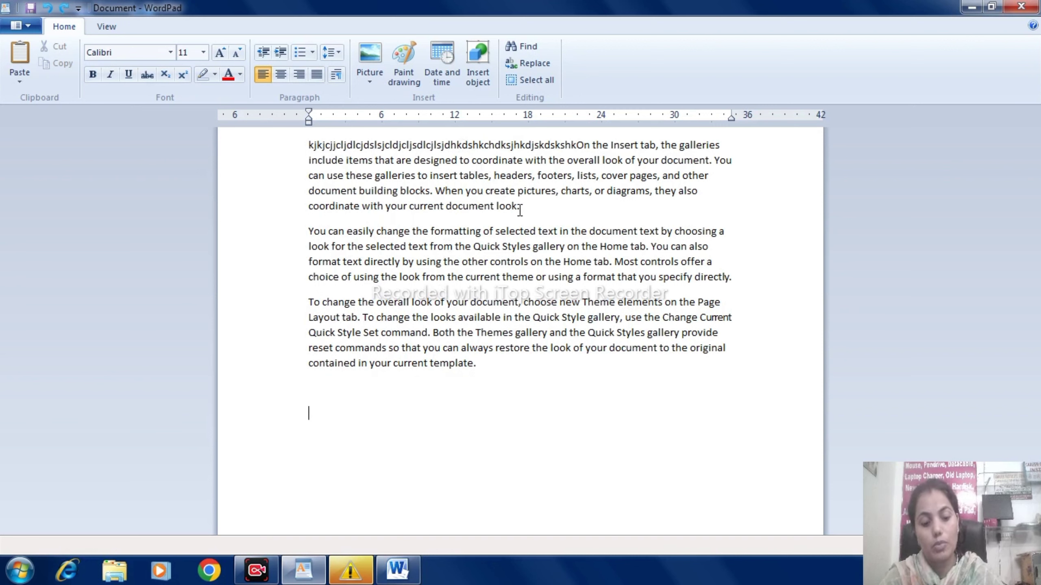
- Set the first paragraph's font to Arial Black at size 16
drag(518, 206, 295, 151)
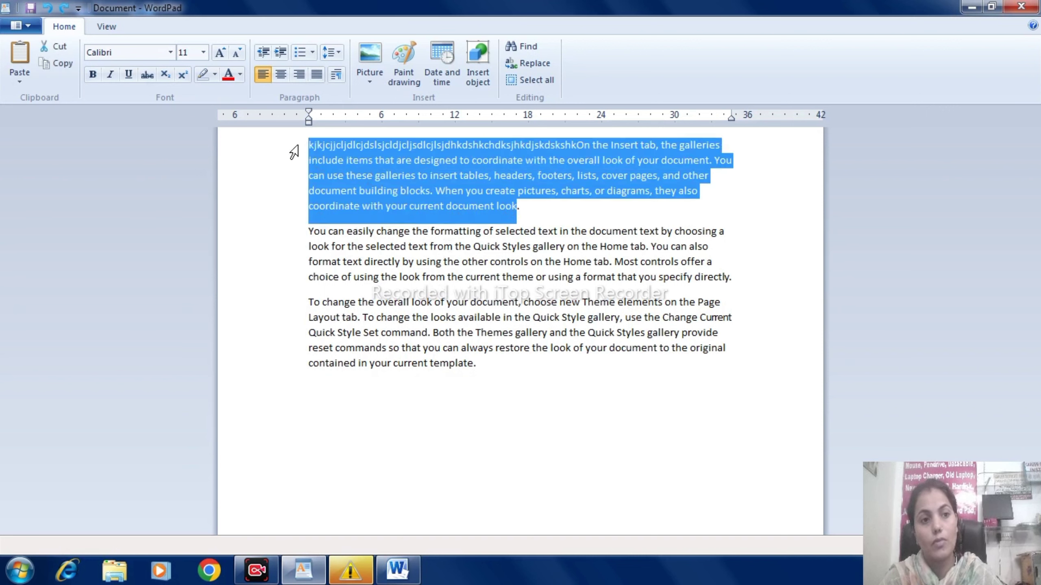
click(171, 52)
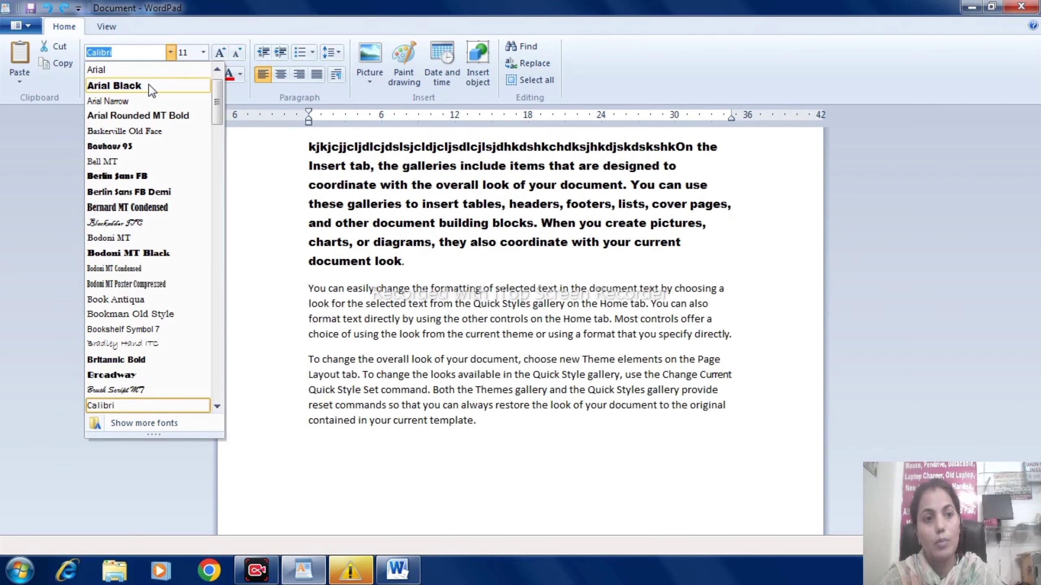
click(150, 85)
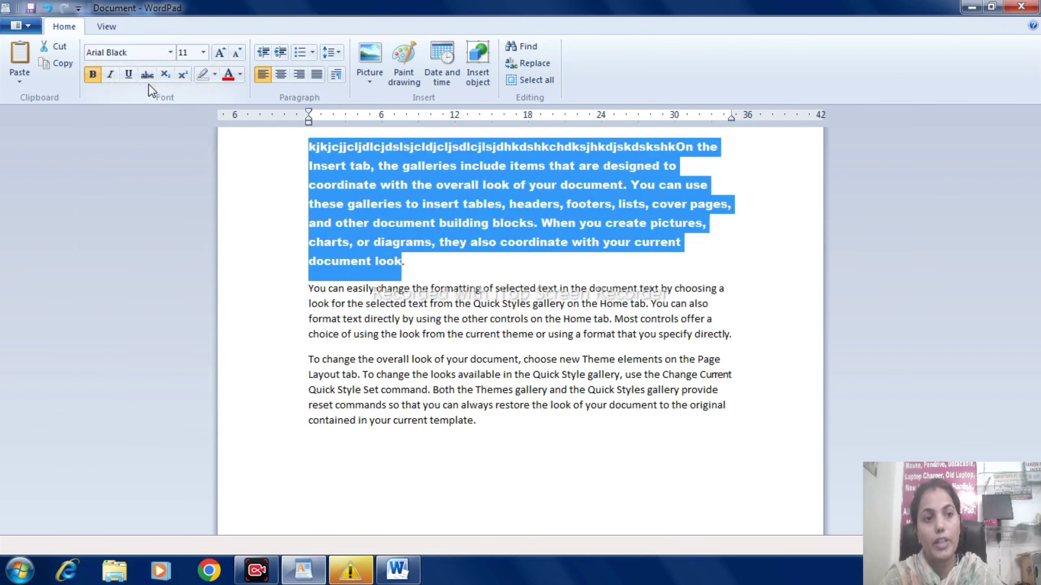
click(203, 52)
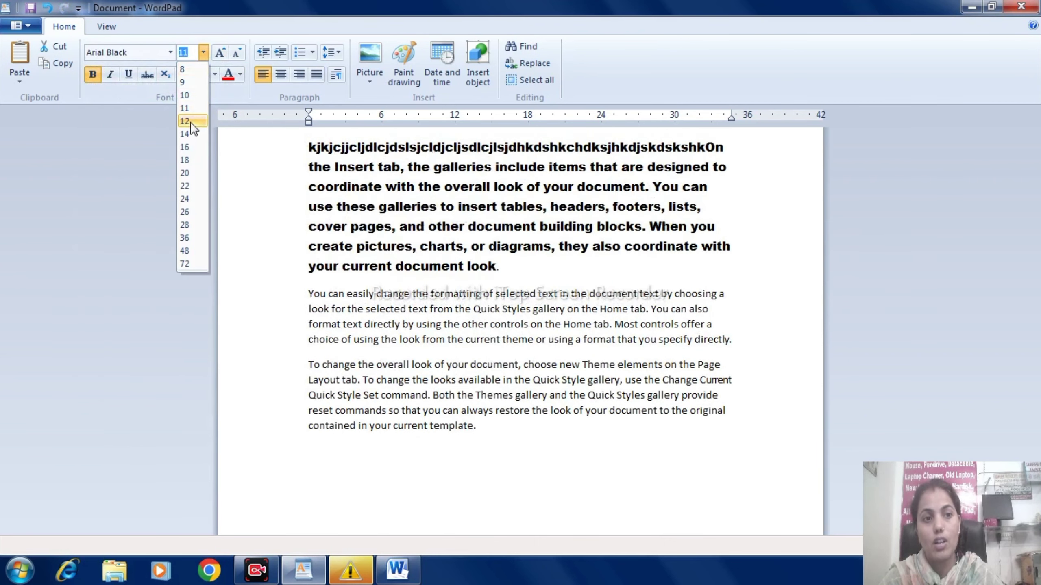
click(190, 148)
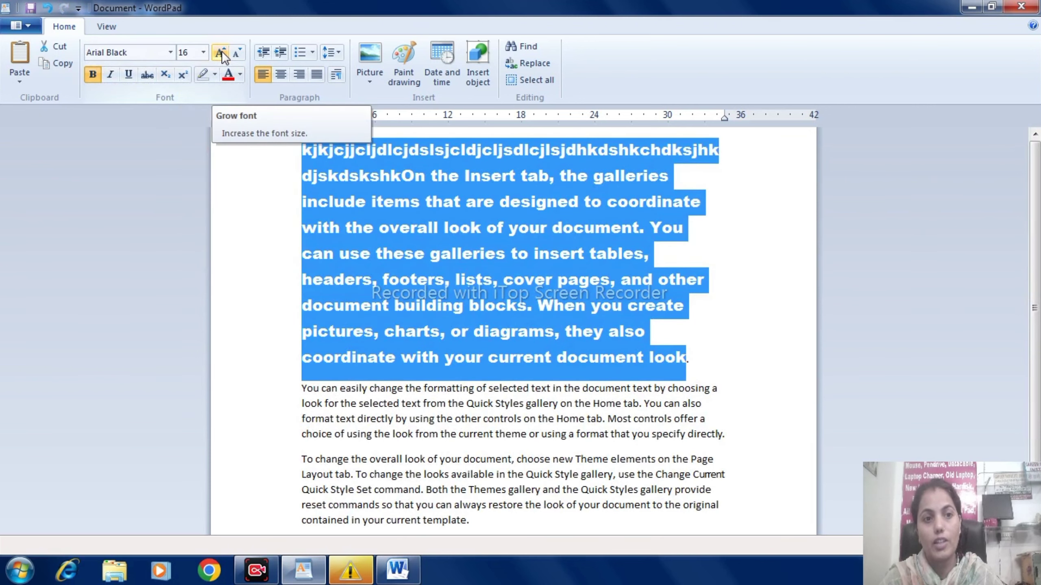
- Grow the first paragraph's font stepwise to size 20, and shrink it stepwise to size 14
click(222, 52)
click(222, 52)
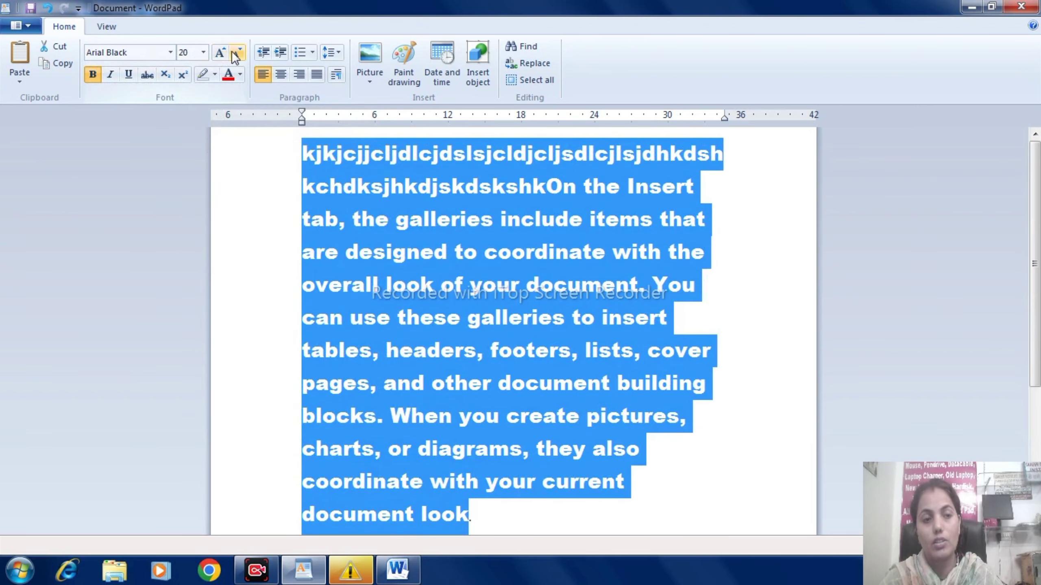
click(232, 52)
click(232, 51)
click(232, 52)
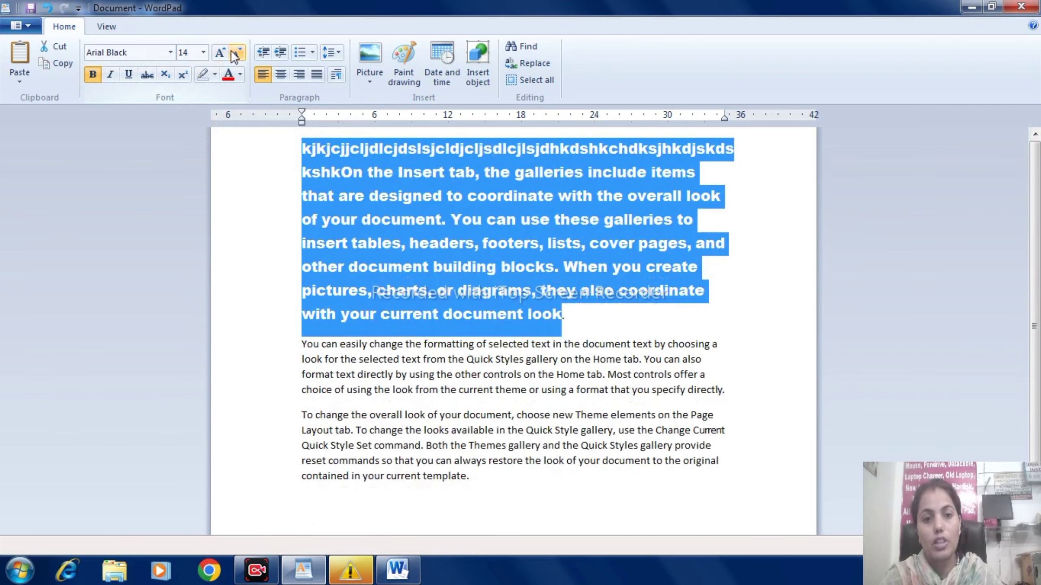
click(232, 52)
click(227, 51)
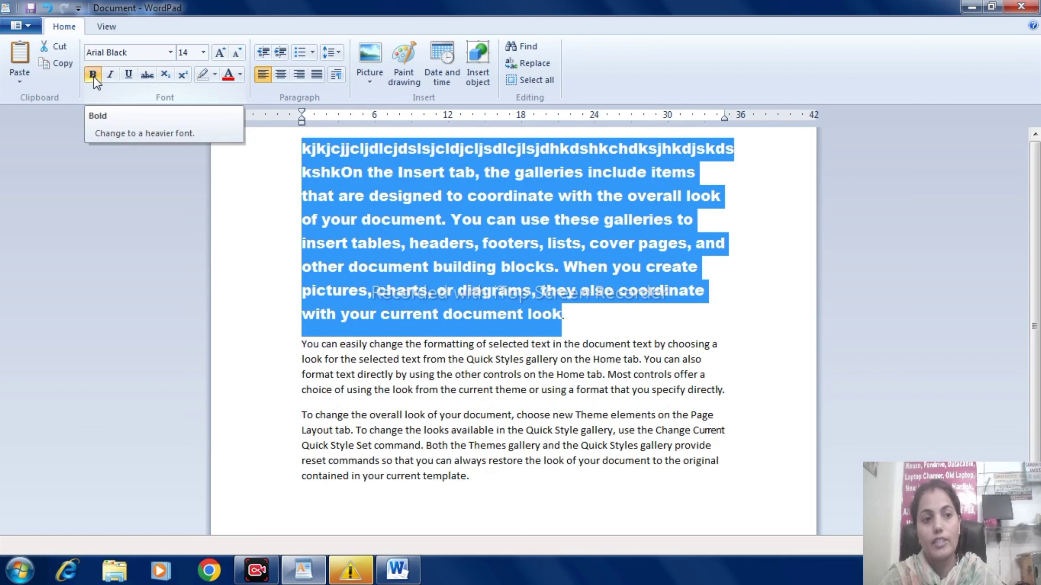
- Make the first paragraph italic and underlined, and clear the selection
click(109, 76)
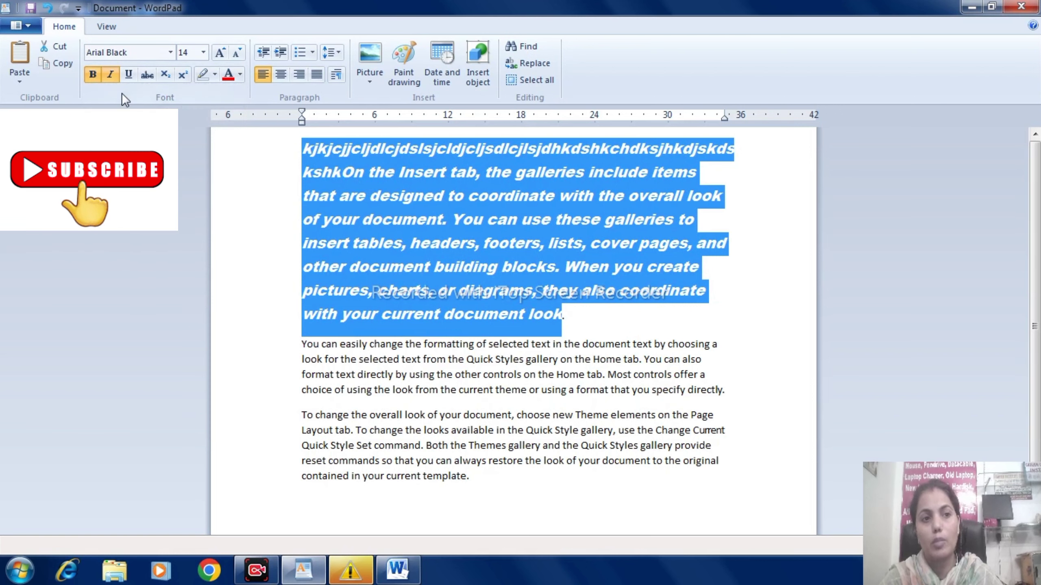
click(107, 78)
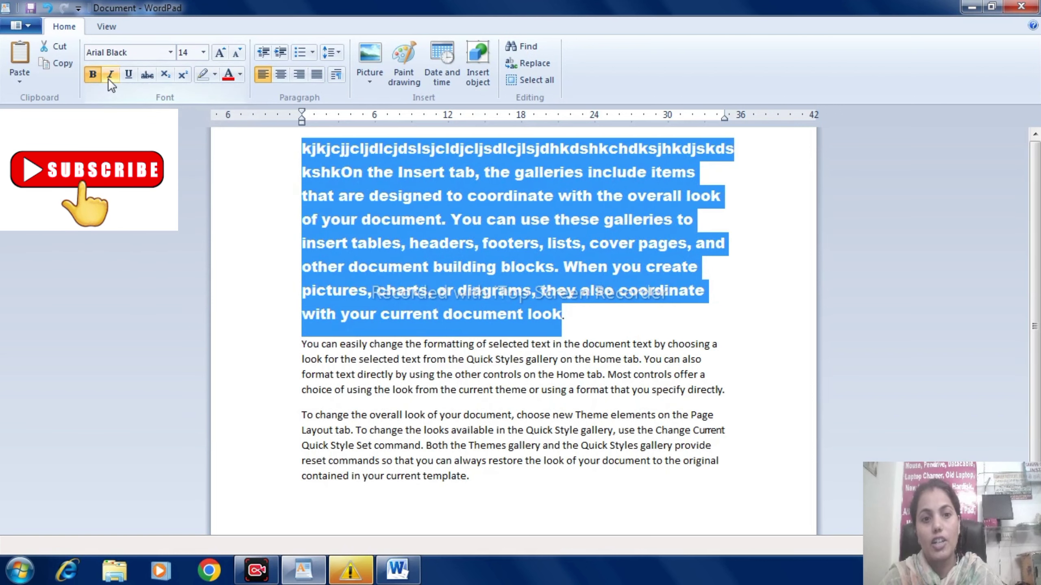
click(107, 73)
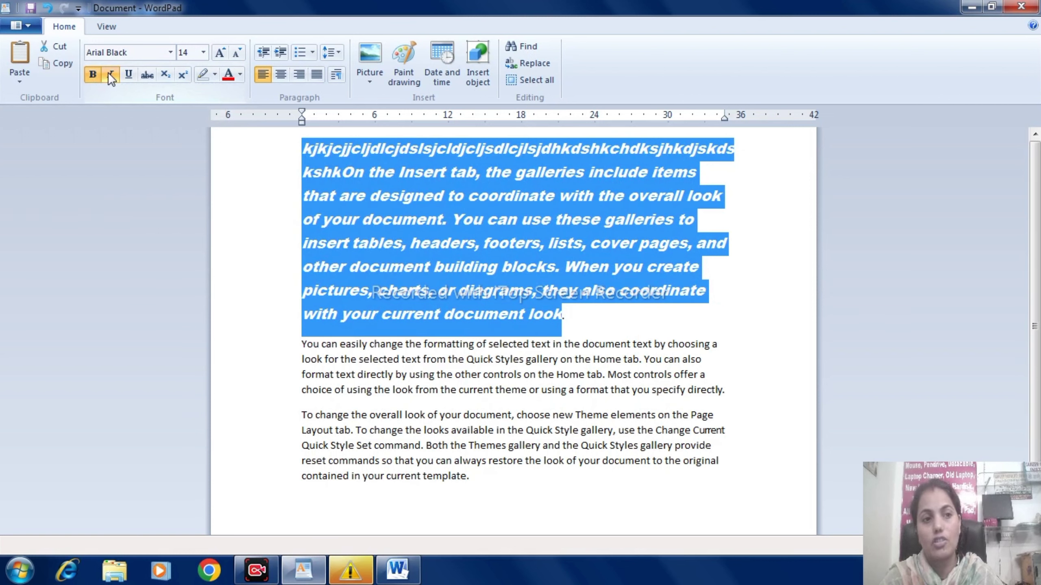
click(129, 74)
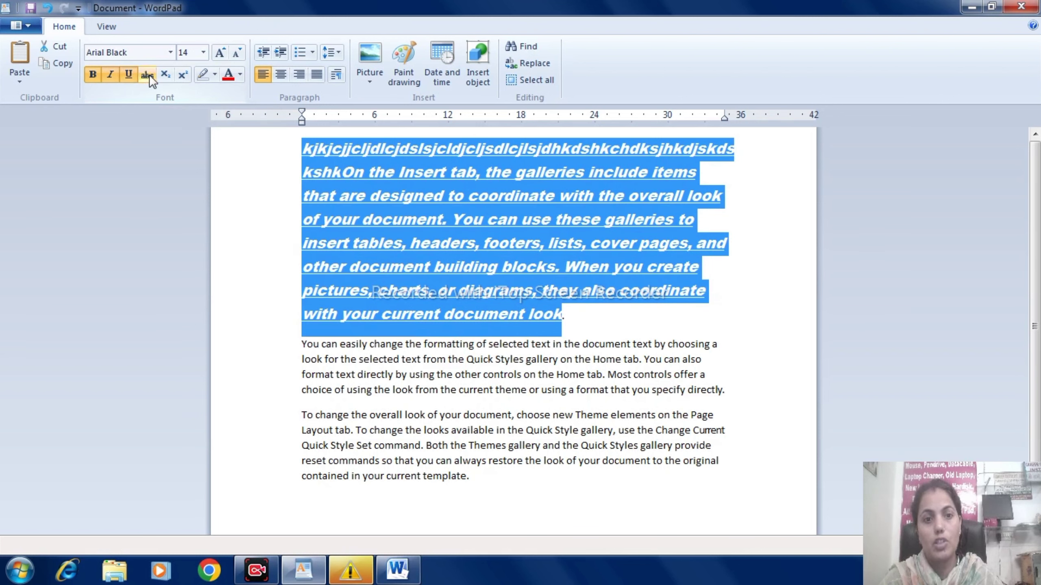
click(513, 194)
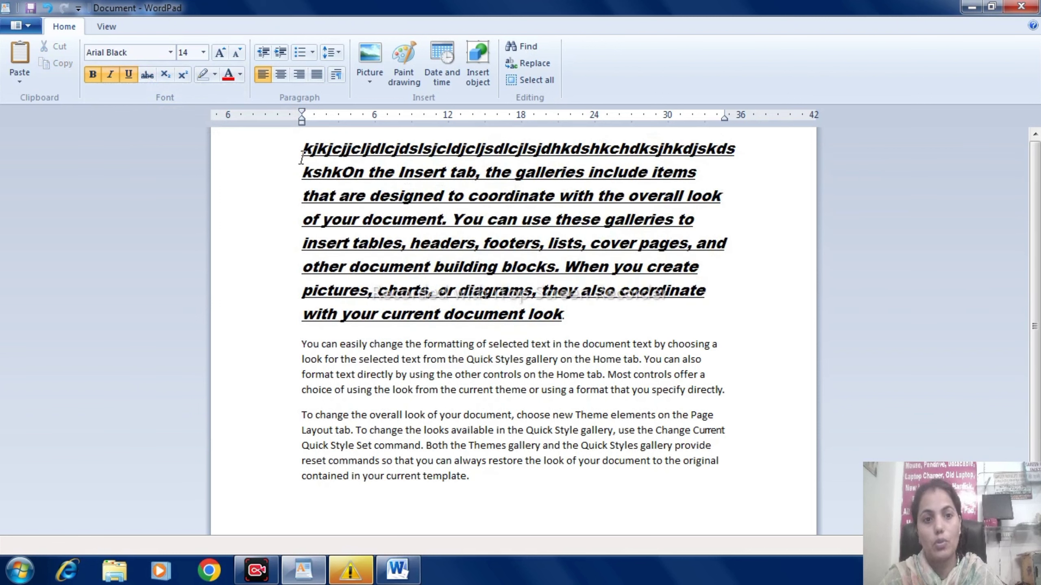
- Apply strikethrough to the first two lines of the first paragraph
mouse_move(302, 148)
mouse_down()
mouse_move(396, 172)
mouse_move(604, 149)
mouse_move(719, 169)
mouse_move(709, 170)
mouse_up()
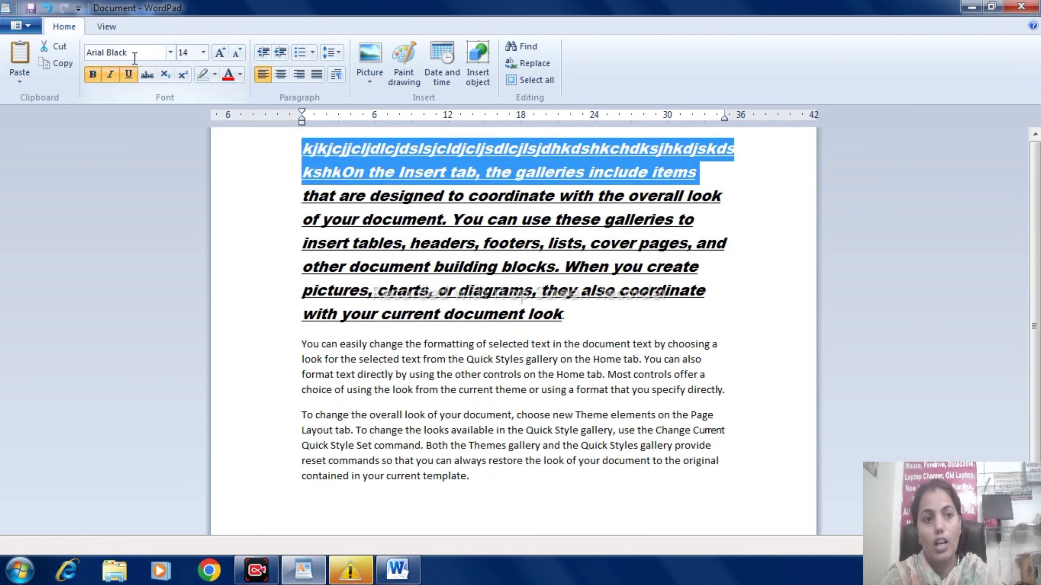
click(147, 76)
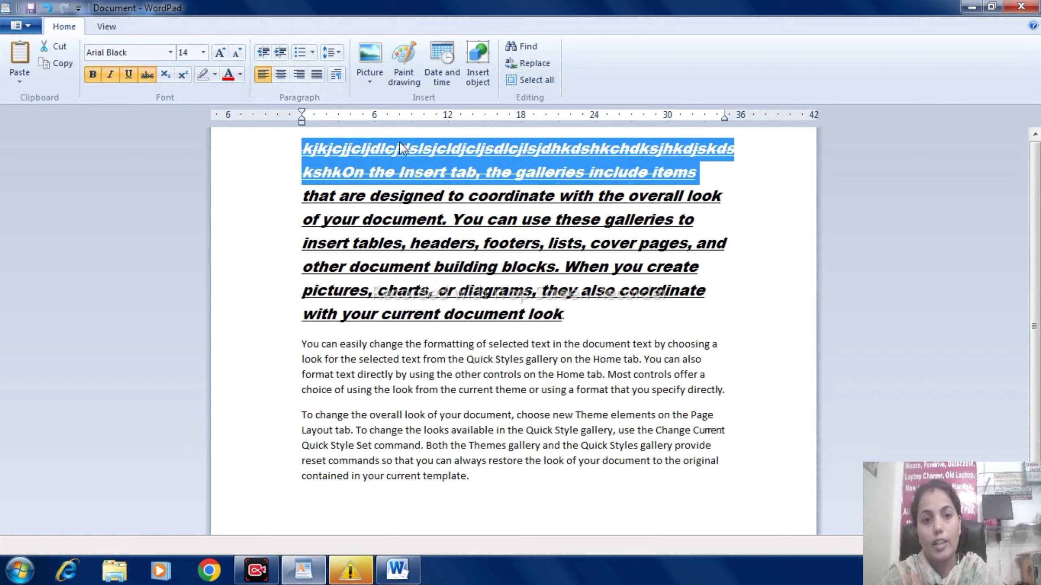
- Remove the bold, italic, underline and strikethrough formatting from the entire first paragraph
click(570, 313)
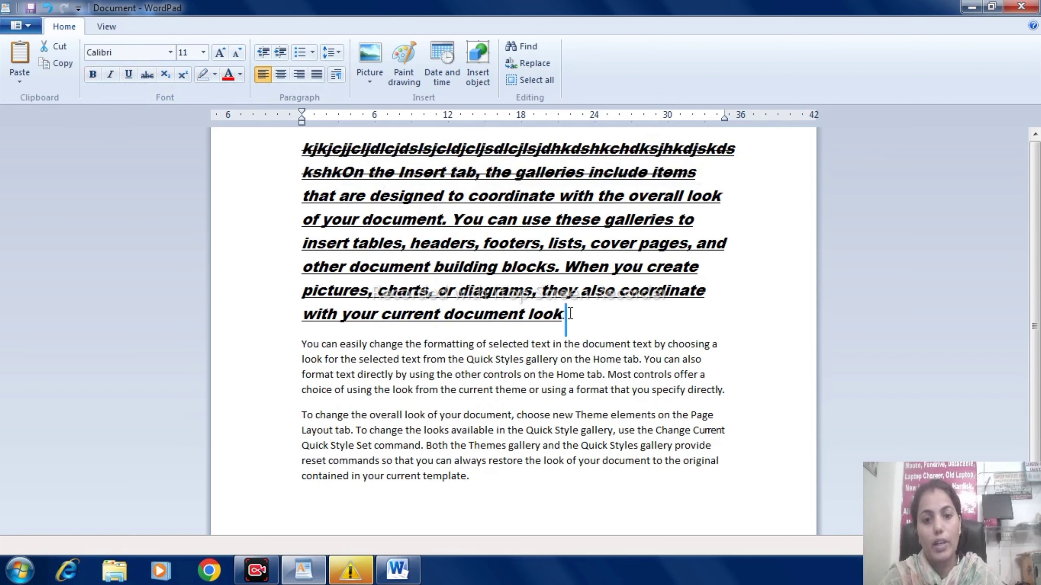
drag(570, 314, 303, 149)
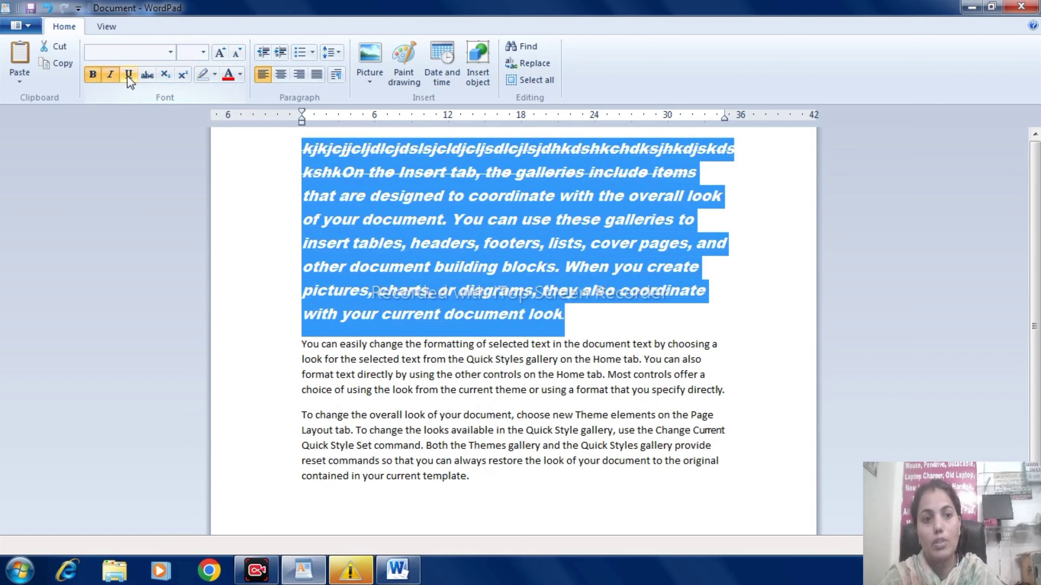
click(112, 74)
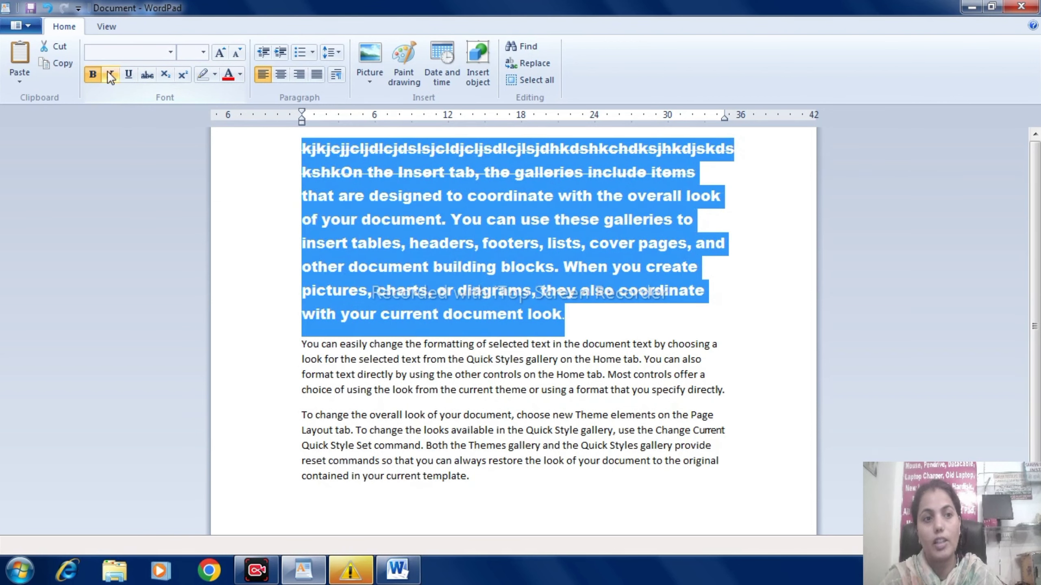
click(148, 74)
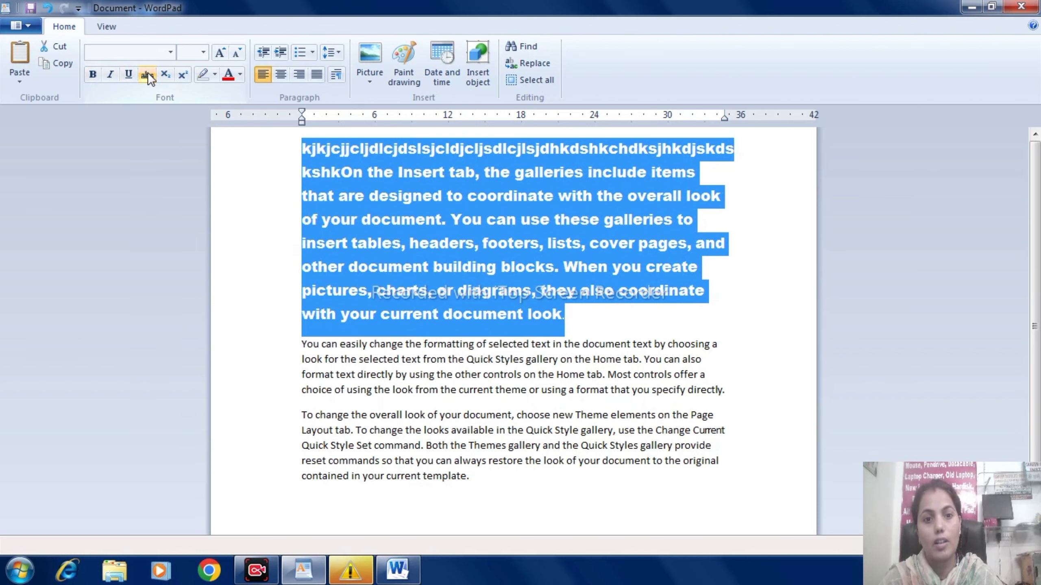
- Add "12 th" at the end of the first paragraph, and format its "th" first as subscript, finally as superscript
click(599, 323)
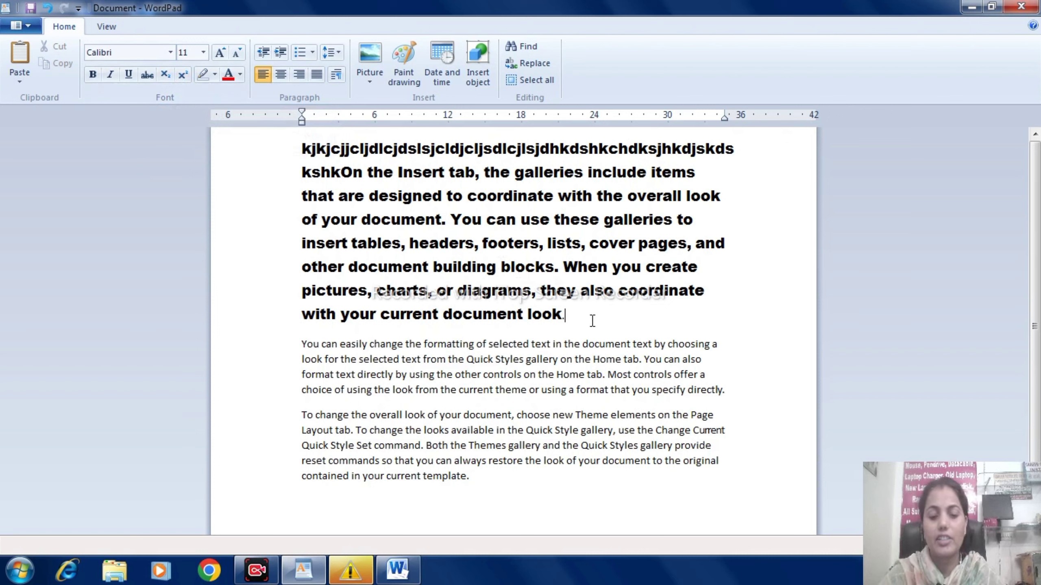
text(1)
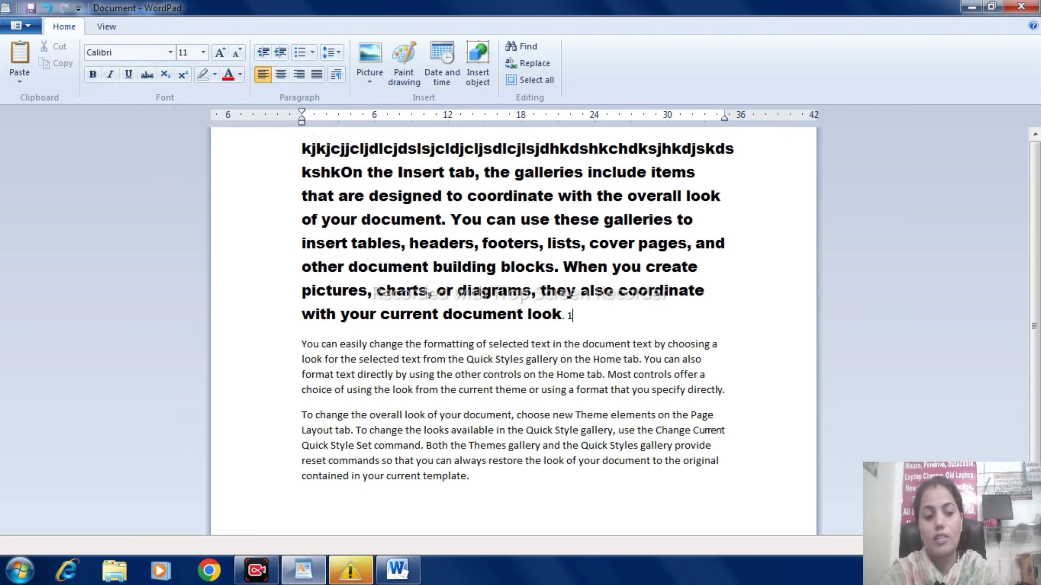
text(2 th)
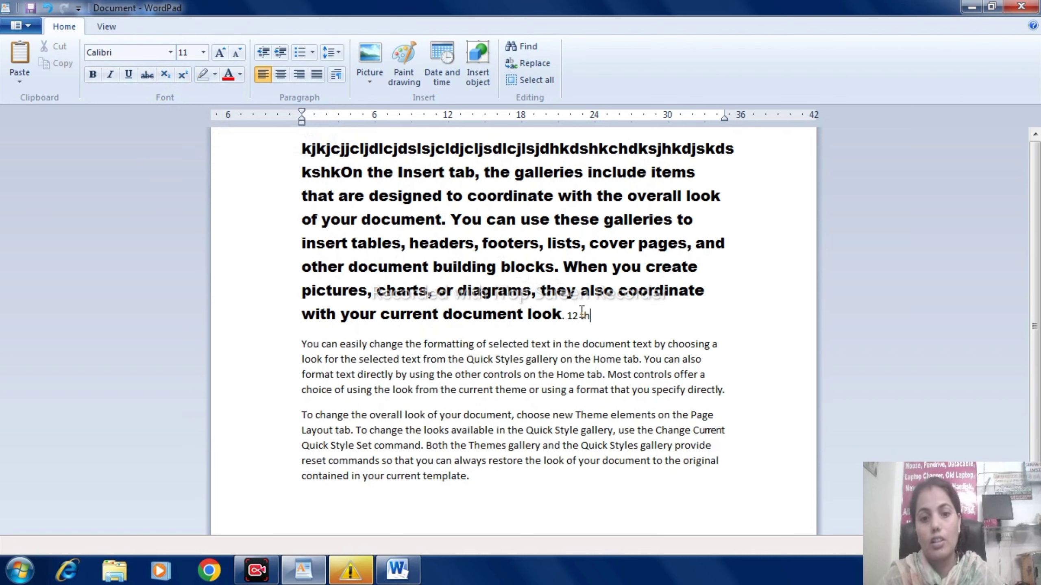
drag(578, 314, 591, 312)
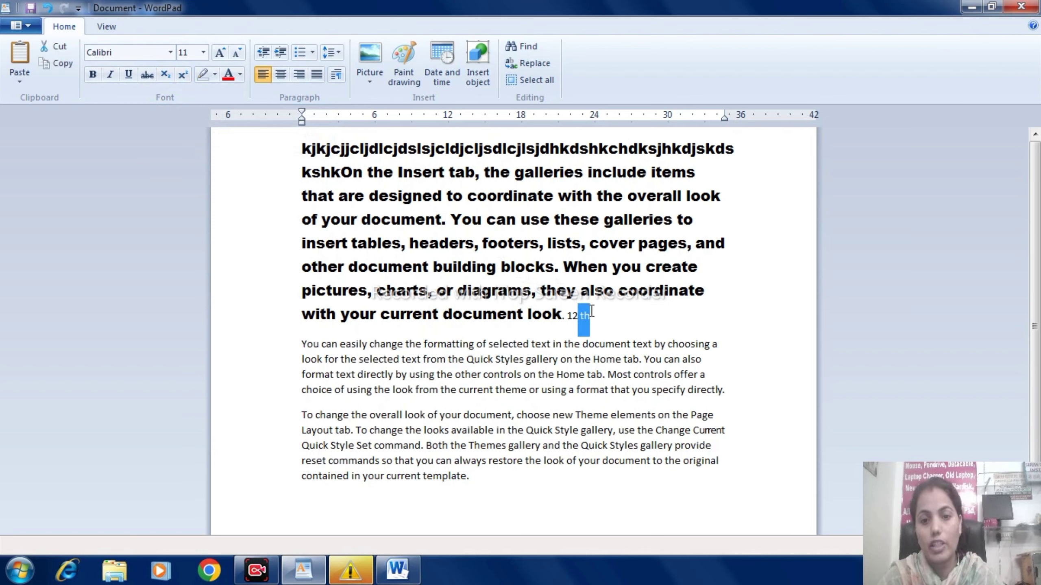
click(167, 73)
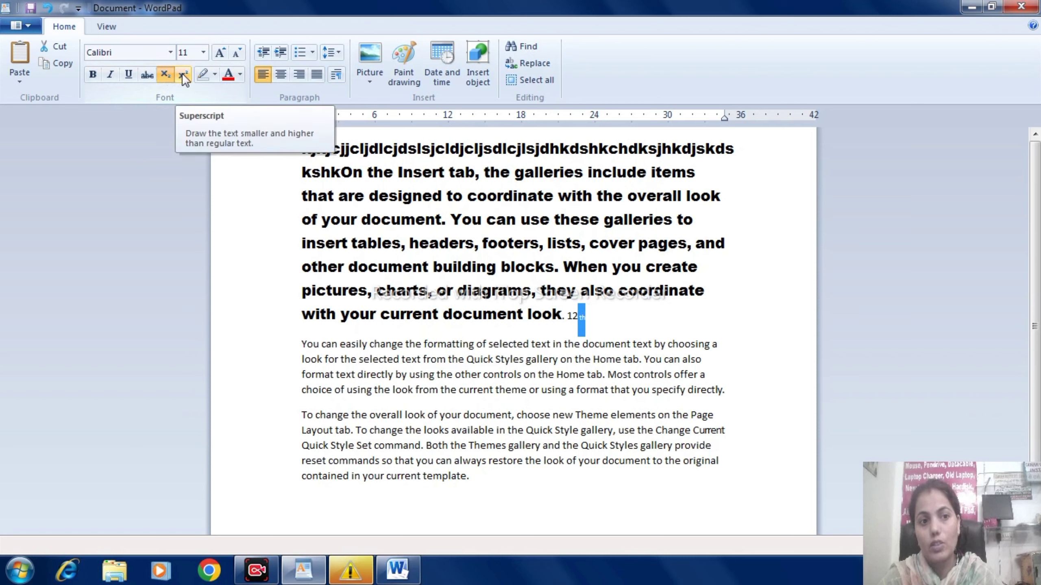
click(183, 74)
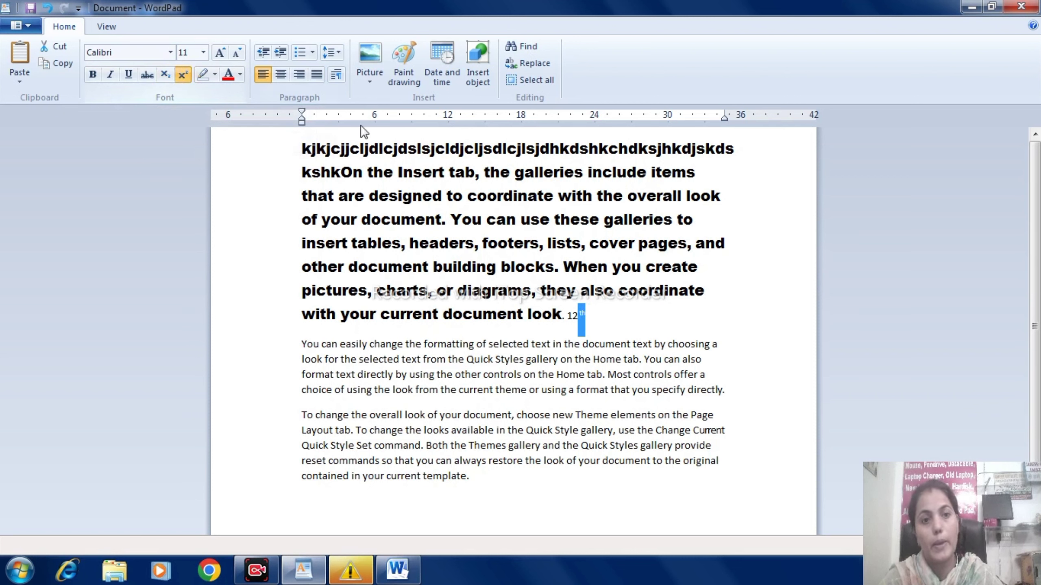
- Highlight the entire first paragraph in bright green and set its text color to blue
click(450, 243)
drag(608, 330, 262, 168)
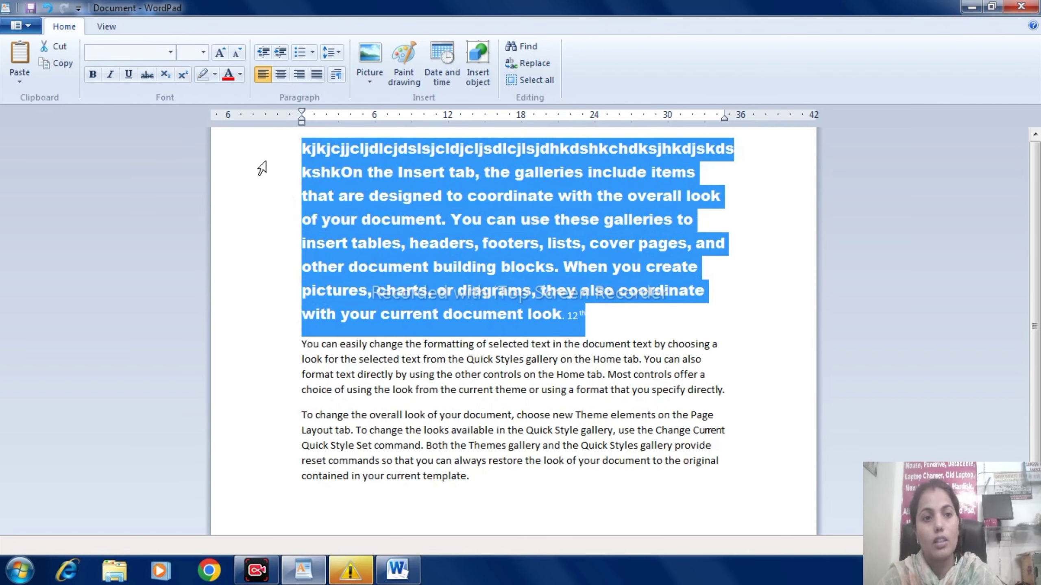
click(215, 74)
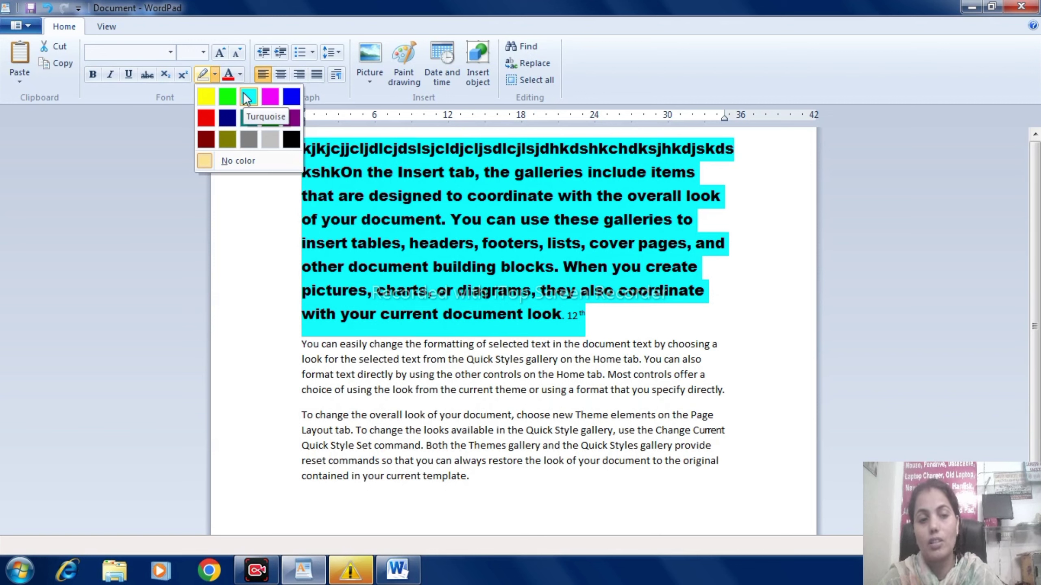
click(229, 93)
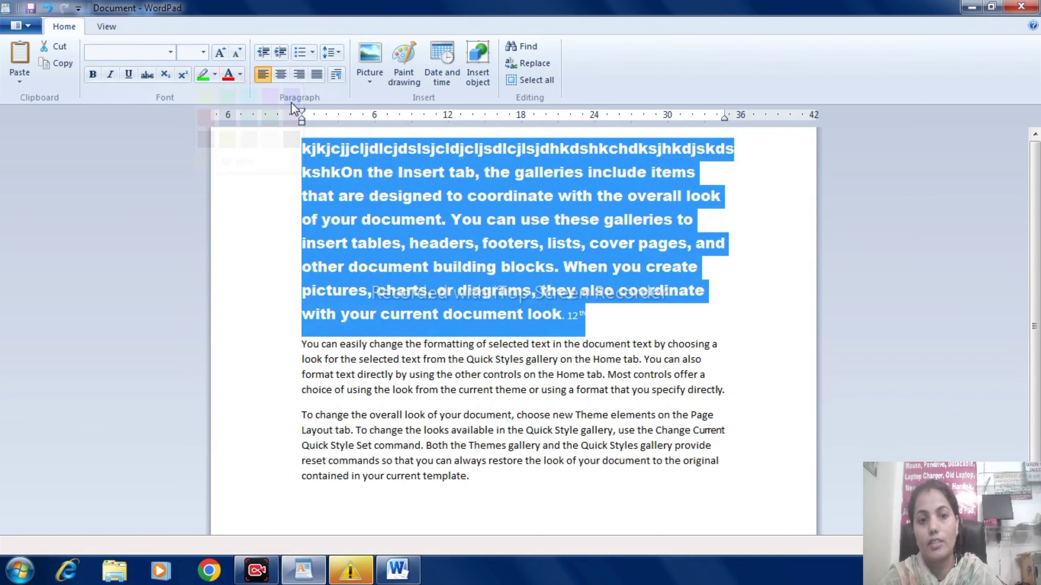
click(239, 78)
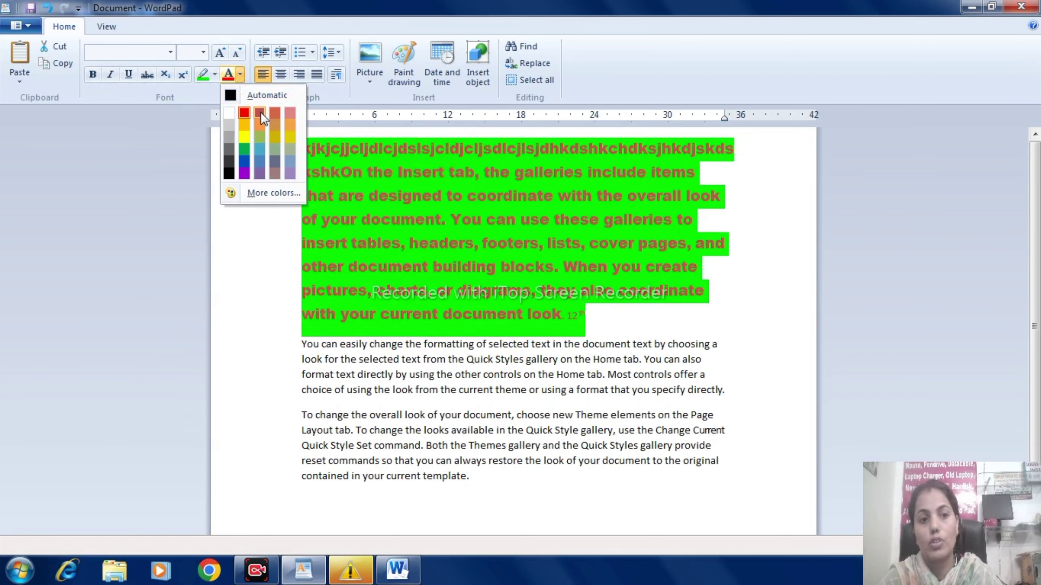
click(244, 160)
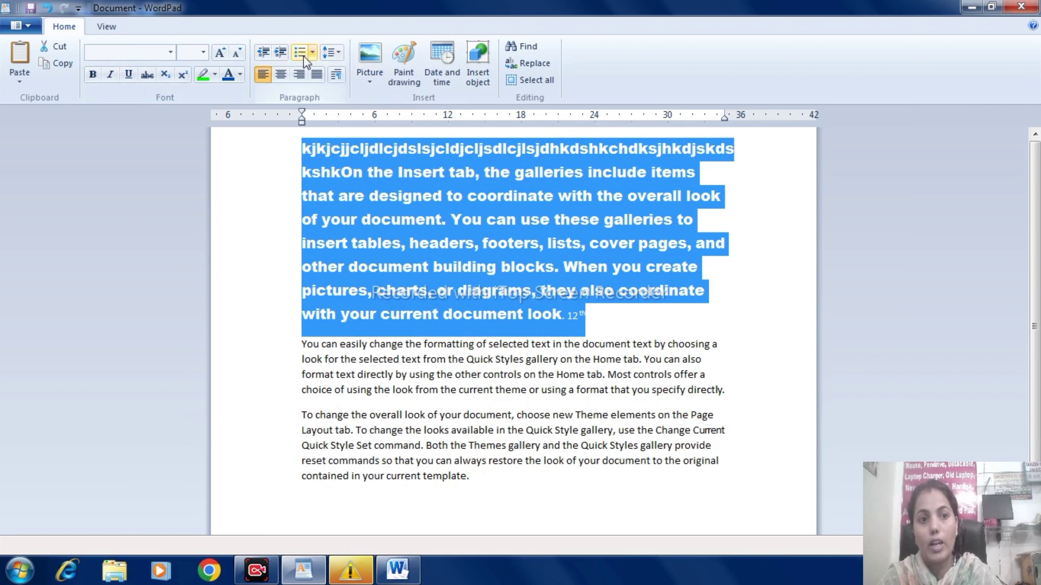
- Increase the first paragraph's indent five times, and decrease it stepwise back to the left margin
click(281, 52)
click(281, 52)
click(281, 52)
click(281, 51)
click(281, 52)
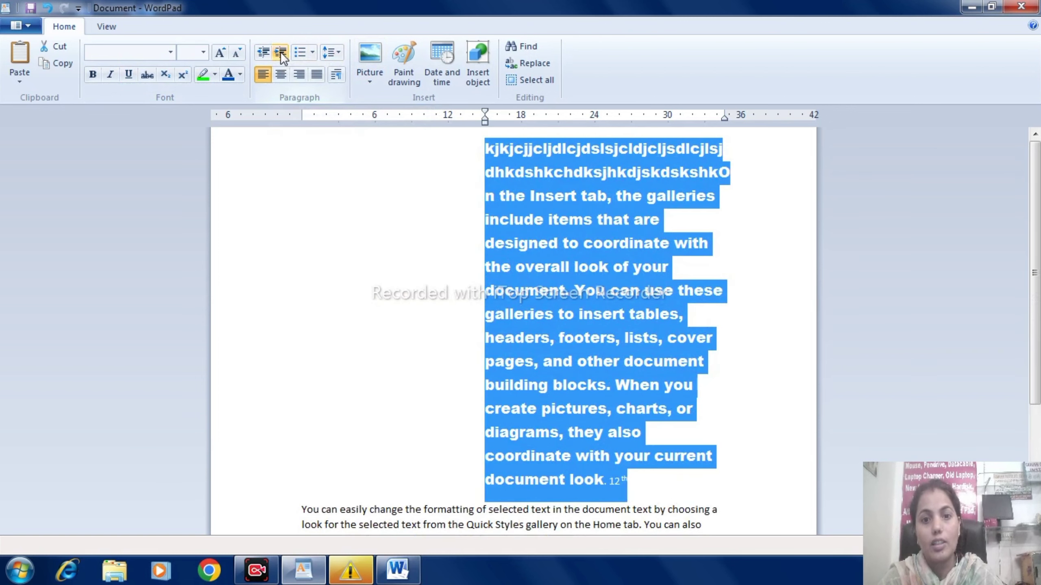
click(265, 50)
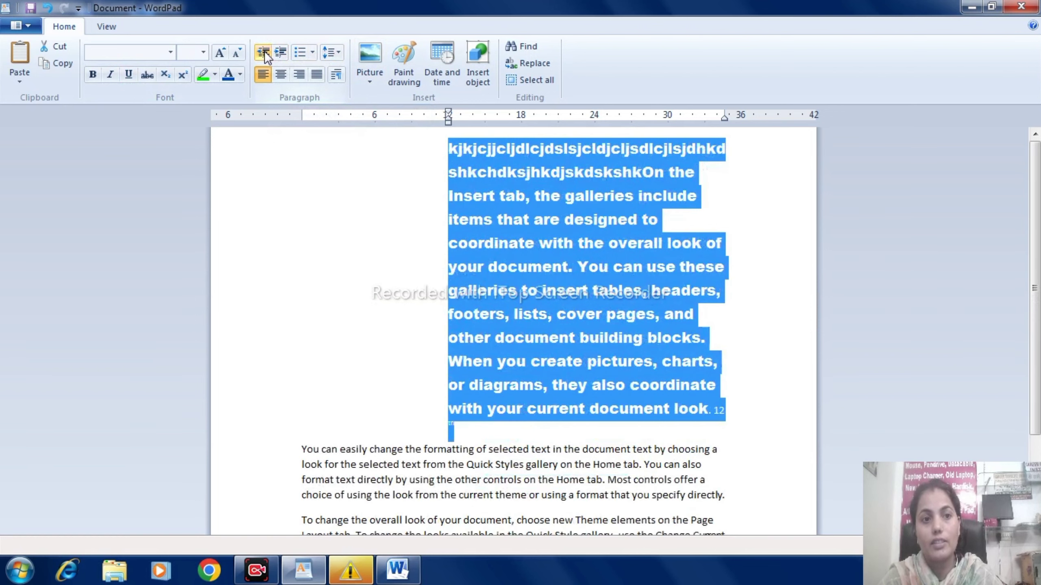
click(264, 51)
click(264, 50)
click(264, 50)
click(264, 51)
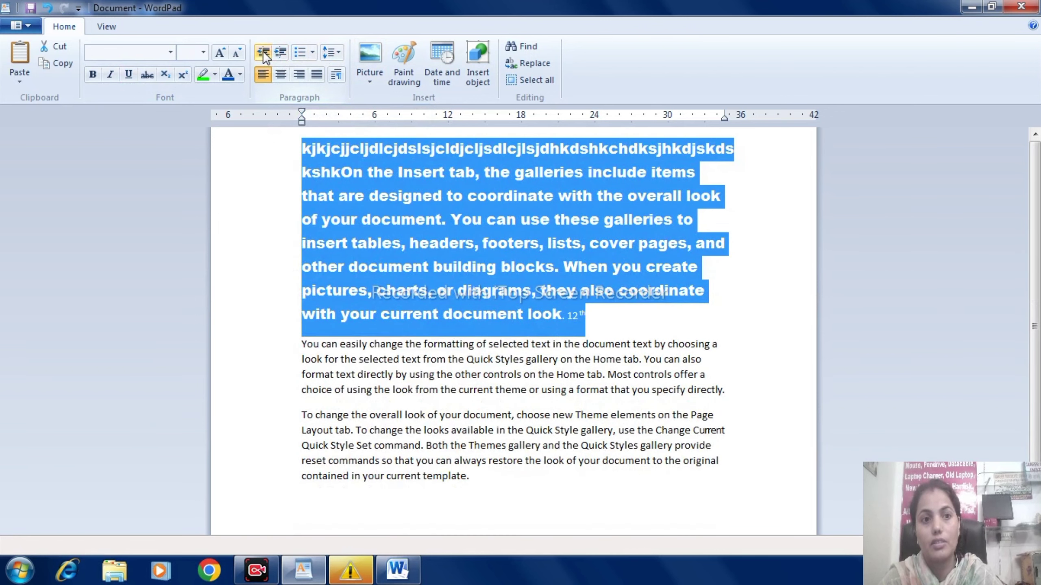
- Alternate between increasing and decreasing the first paragraph's indent, ending three levels in from the margin
click(284, 50)
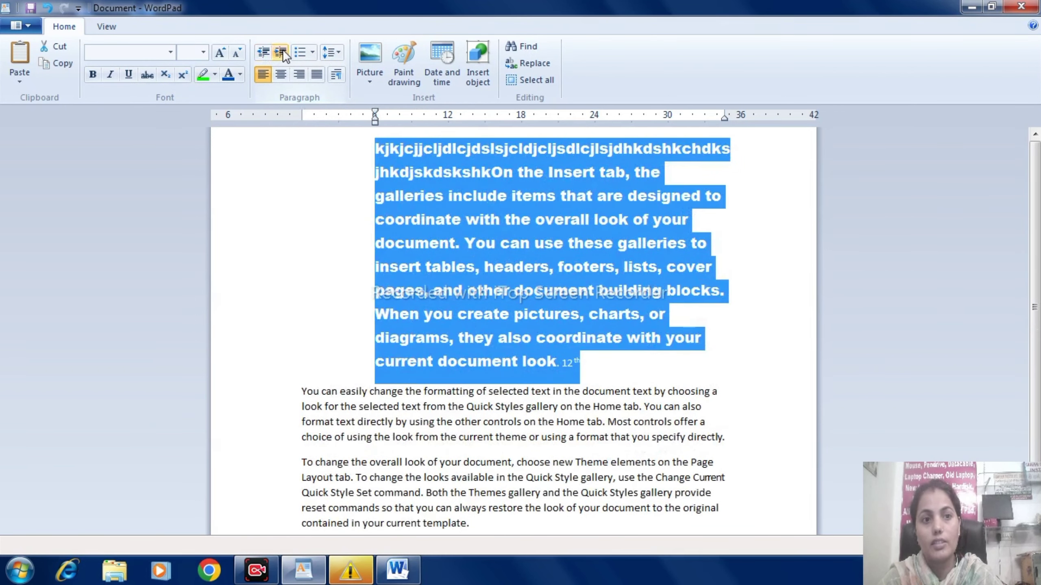
click(262, 51)
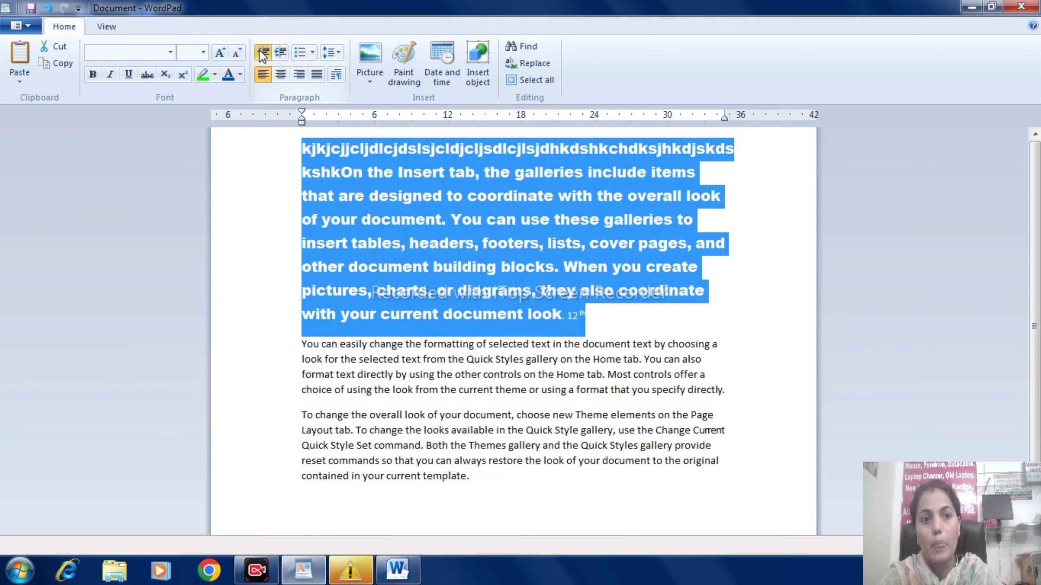
click(280, 51)
click(280, 50)
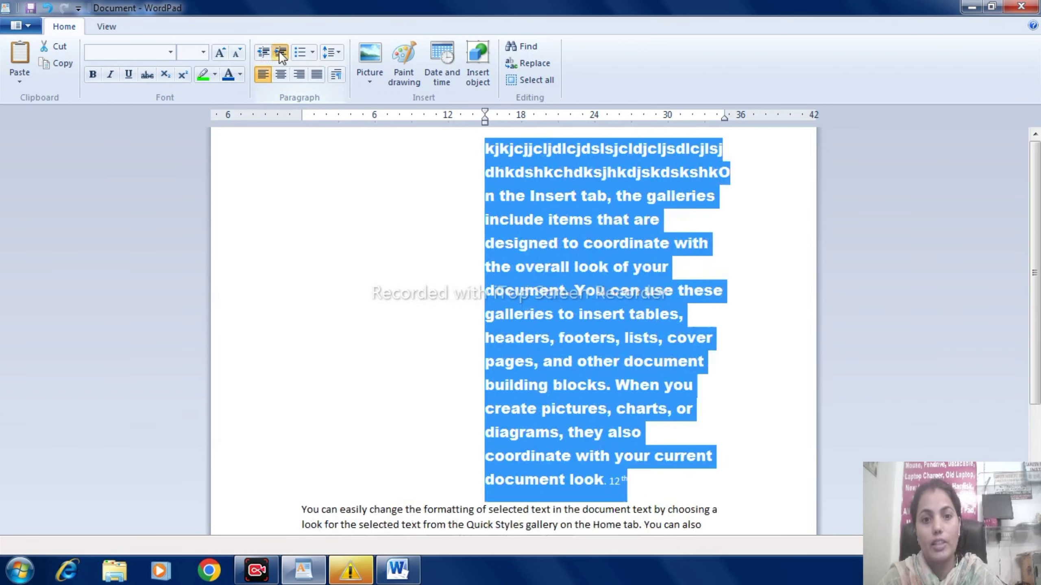
click(279, 50)
click(265, 52)
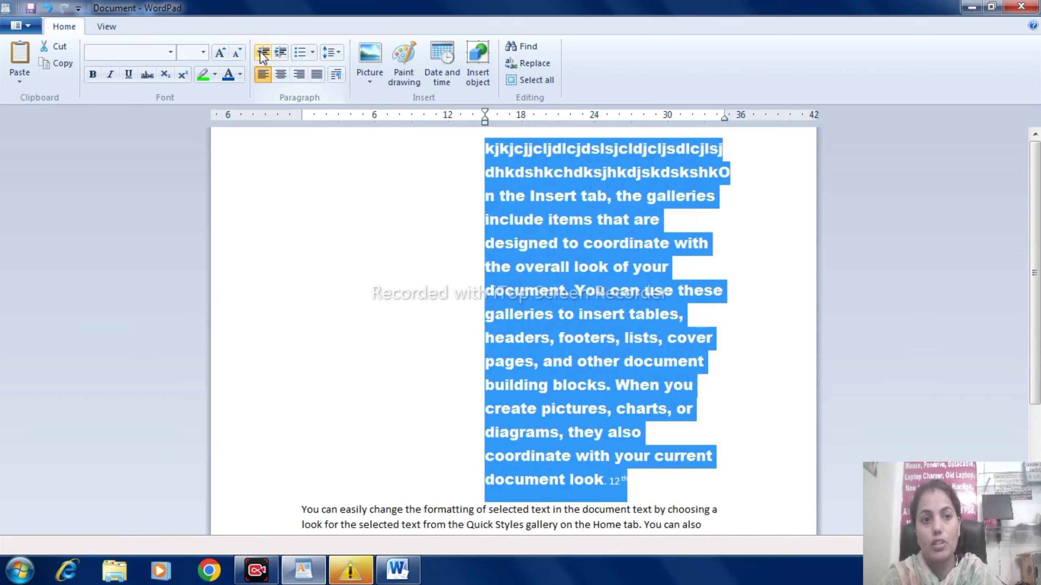
click(265, 51)
click(266, 51)
- Turn the indented first paragraph into a round-bullet list item and clear the selection
click(313, 52)
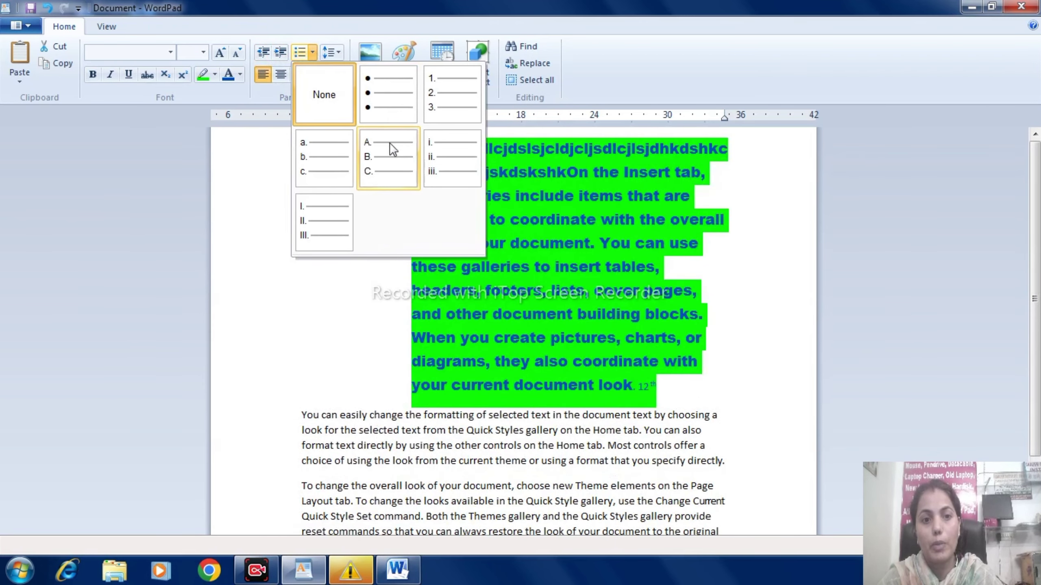
click(367, 85)
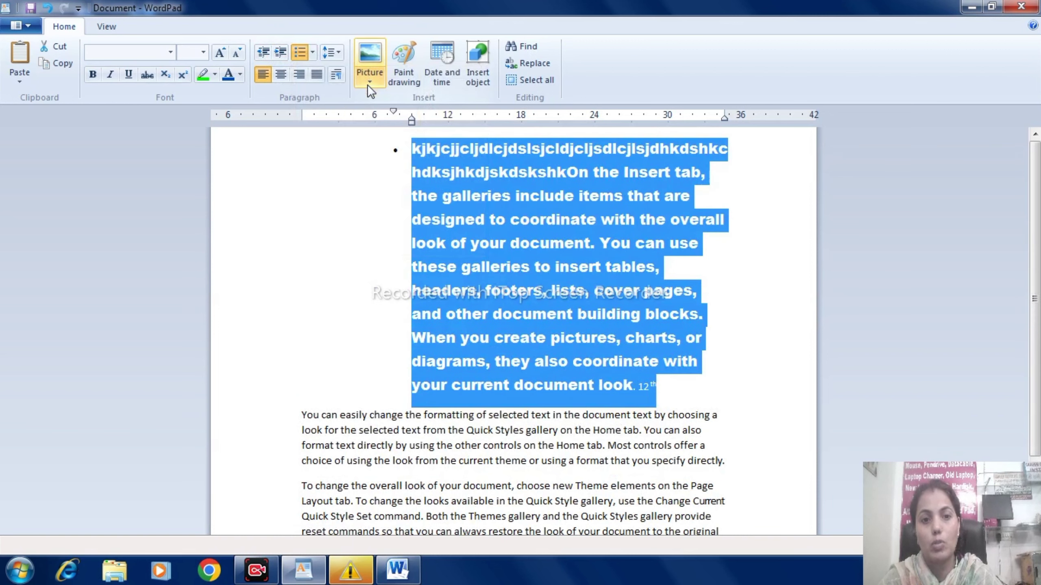
click(402, 166)
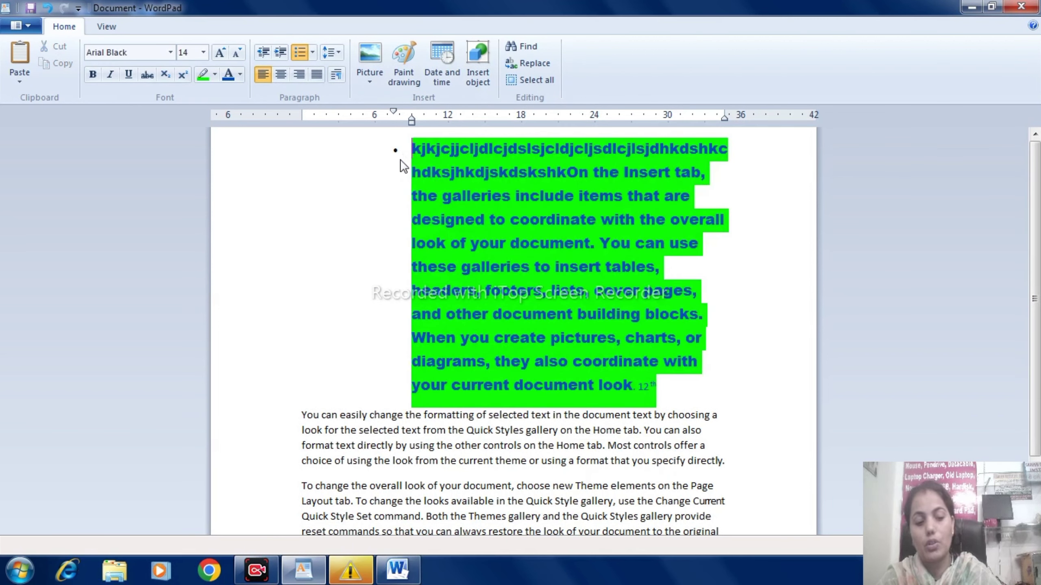
- Undo the bullet and the indent changes until the first paragraph is back at the left margin
key(ctrl+z)
key(ctrl+z)
key(ctrl+z)
key(ctrl+z)
key(ctrl+z)
key(ctrl+z)
key(ctrl+z)
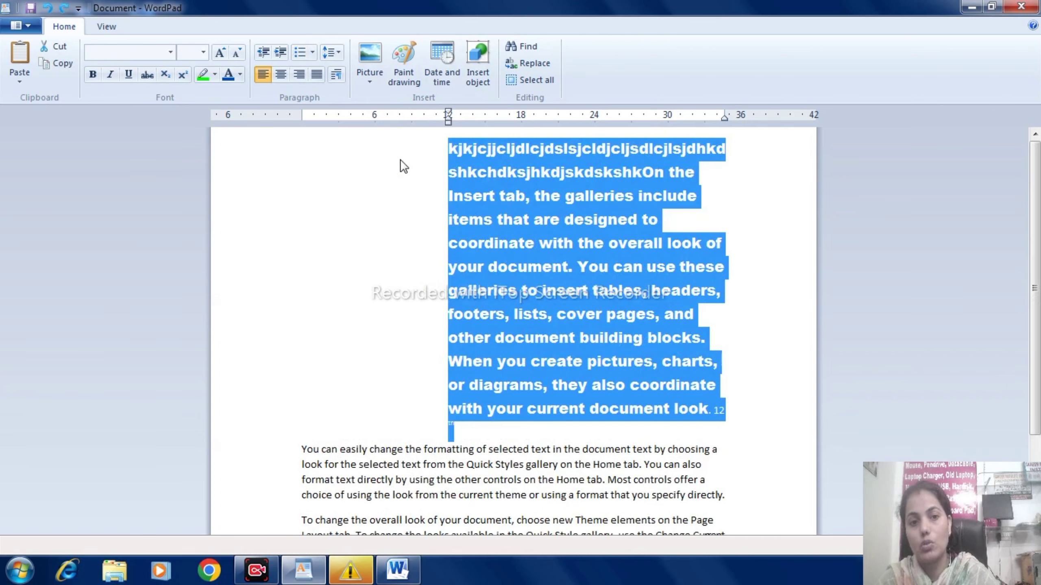
key(ctrl+z)
key(ctrl+z)
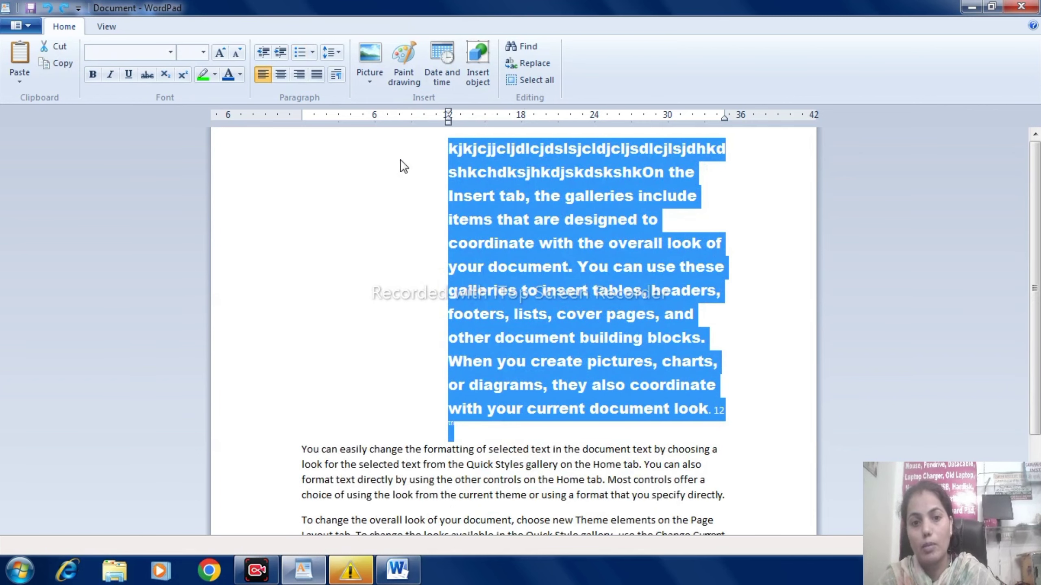
key(ctrl+z)
key(ctrl+z)
key(ctrl+z)
key(ctrl+z)
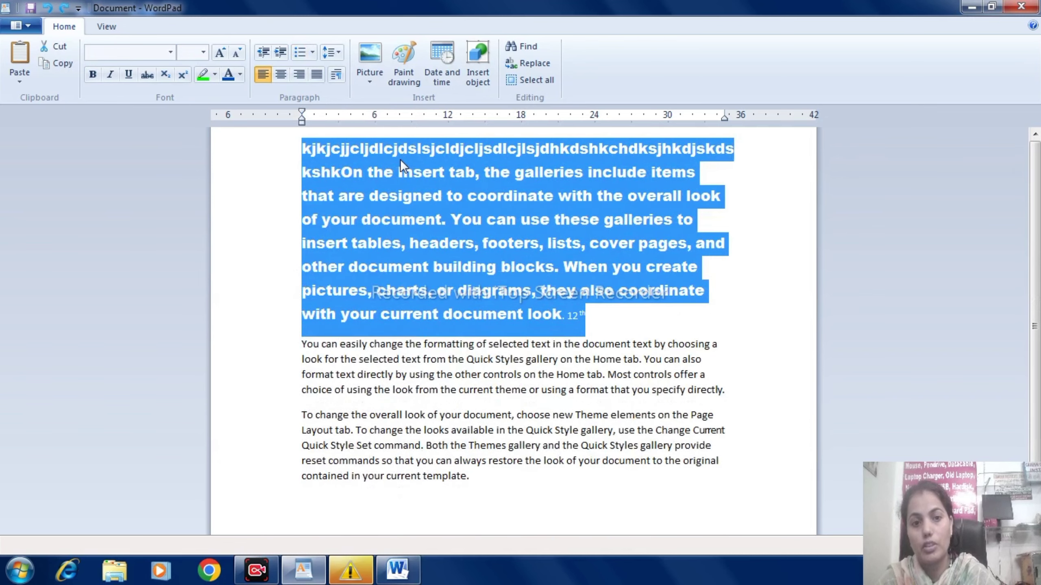
- Undo further indent changes, redo several of them, and undo again back to the unindented first paragraph
key(ctrl+z)
key(ctrl+z)
key(ctrl+z)
key(ctrl+y)
key(ctrl+y)
key(ctrl+y)
key(ctrl+y)
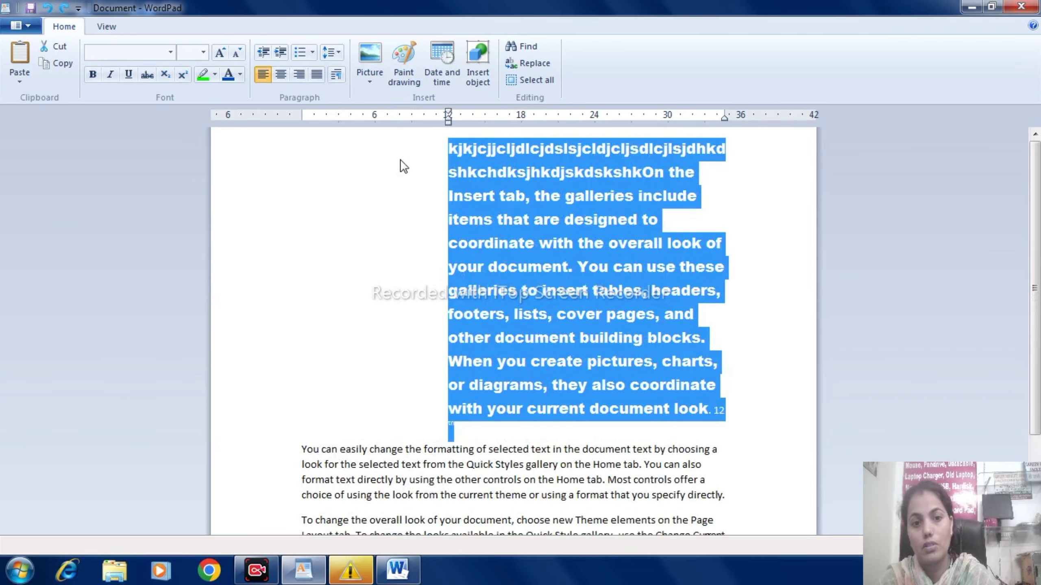
key(ctrl+z)
key(ctrl+z)
key(ctrl+z)
key(ctrl+z)
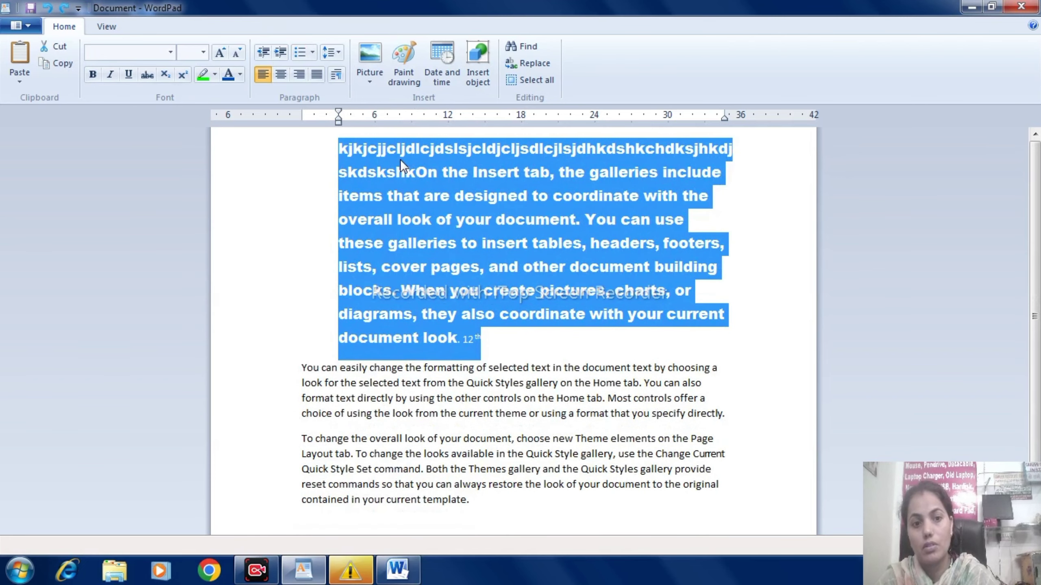
key(ctrl+z)
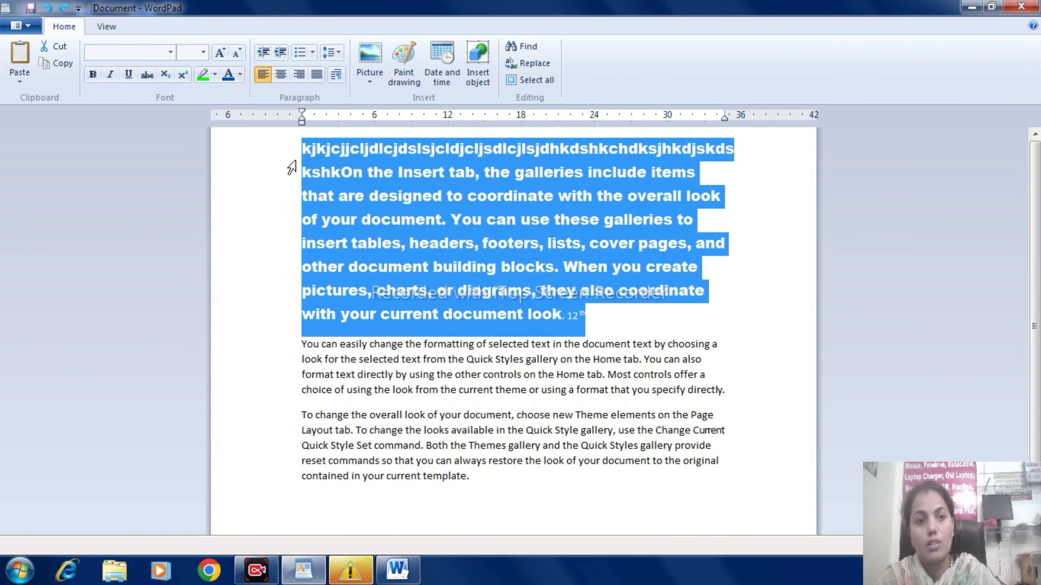
- Number all paragraphs of the document with lowercase Roman numerals (i, ii, iii)
key(ctrl+a)
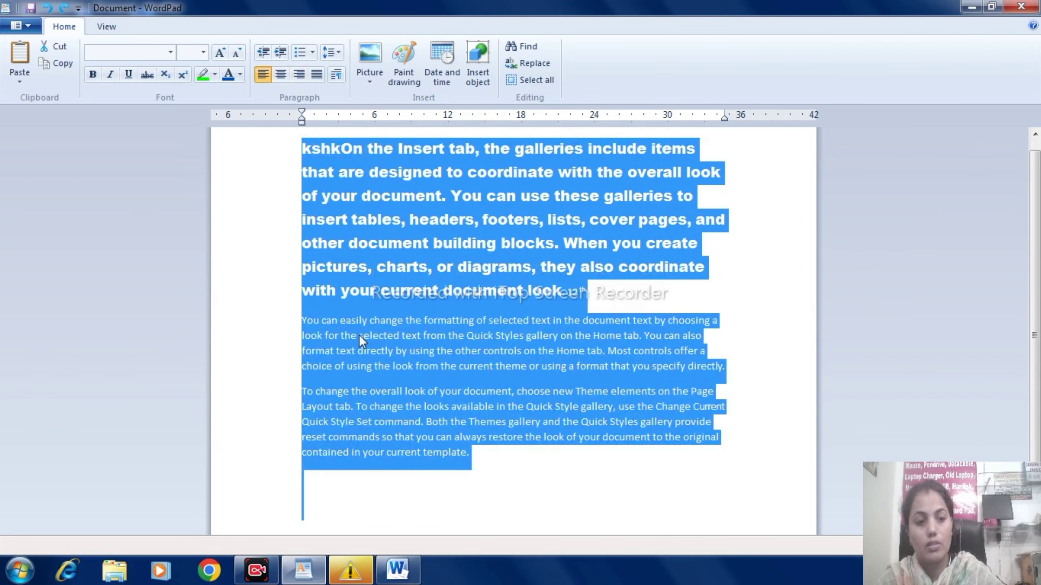
click(313, 52)
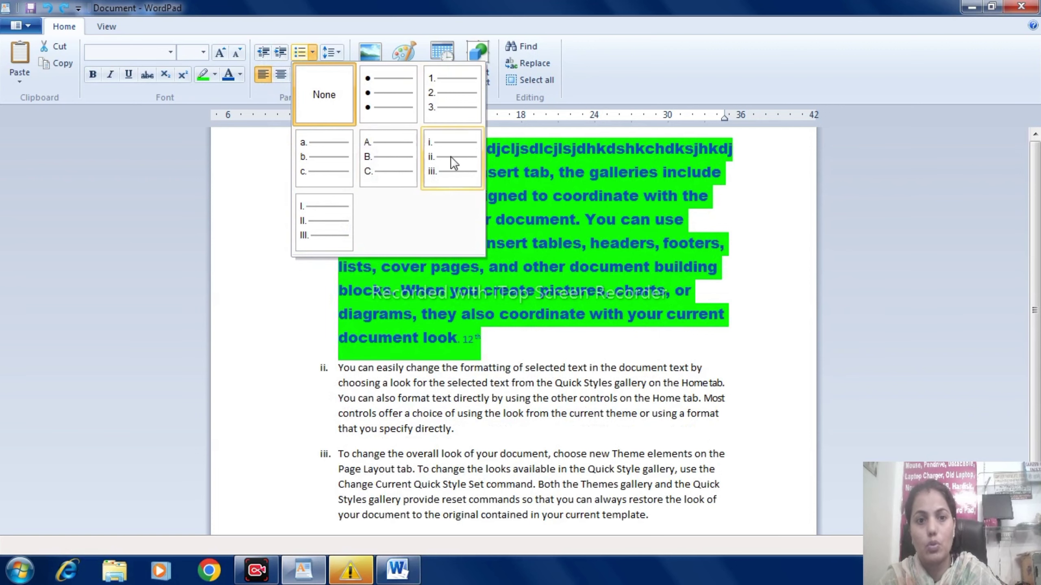
click(437, 156)
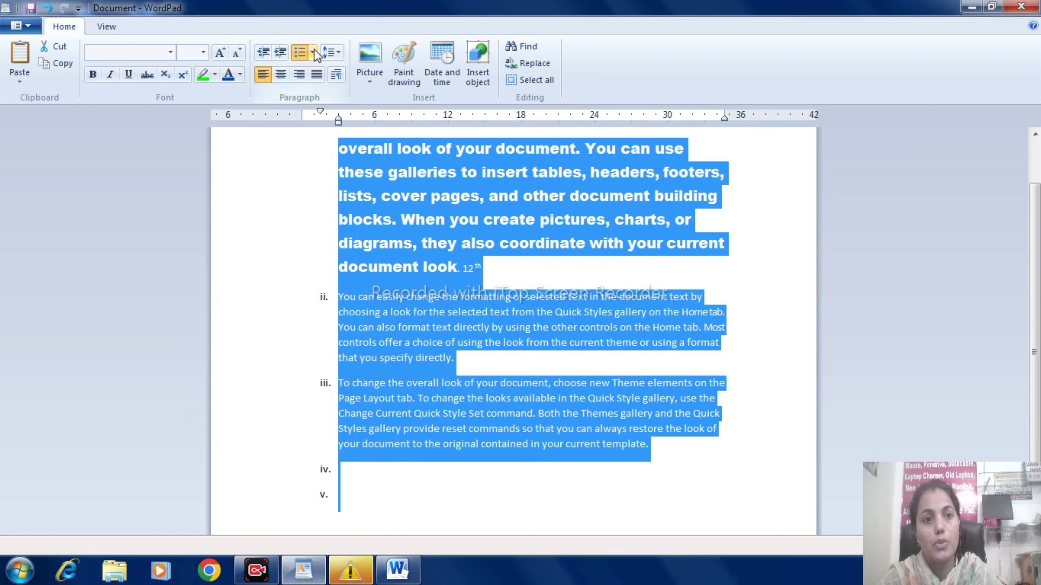
- Set the line spacing of the selected numbered list to 1.5, to 2, and finally to 1.0
click(339, 52)
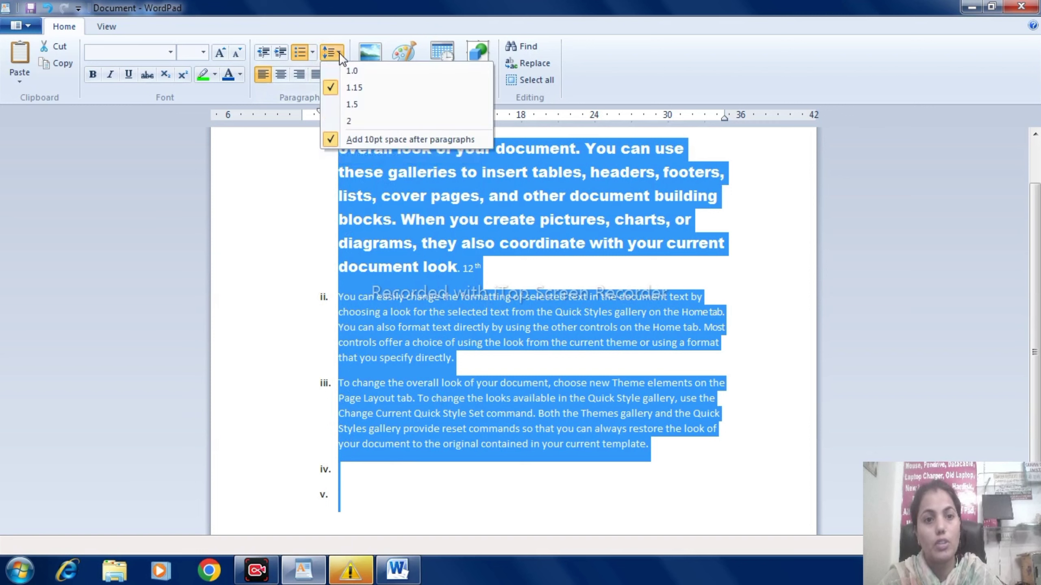
click(348, 103)
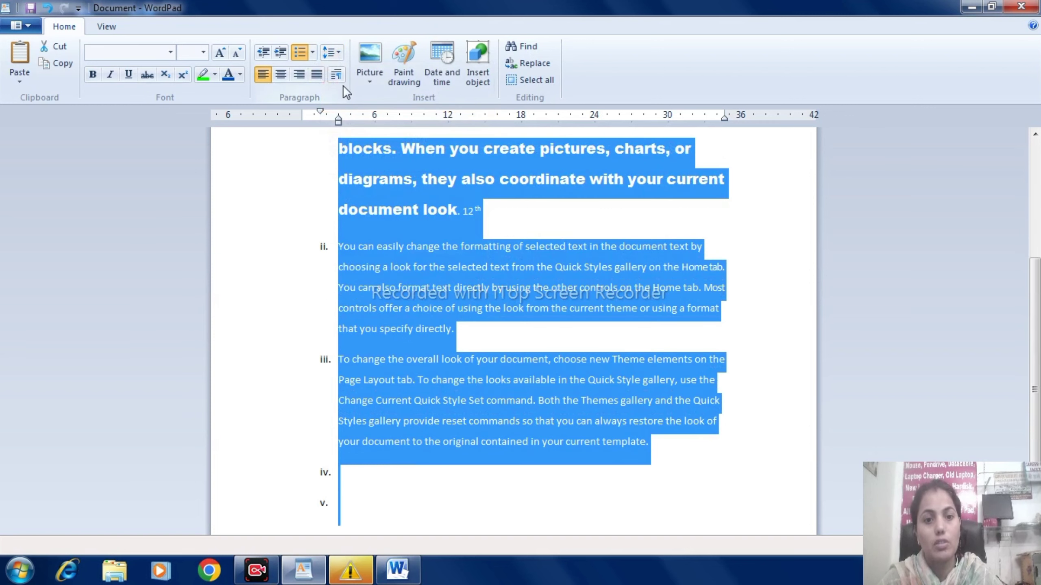
click(341, 47)
click(346, 122)
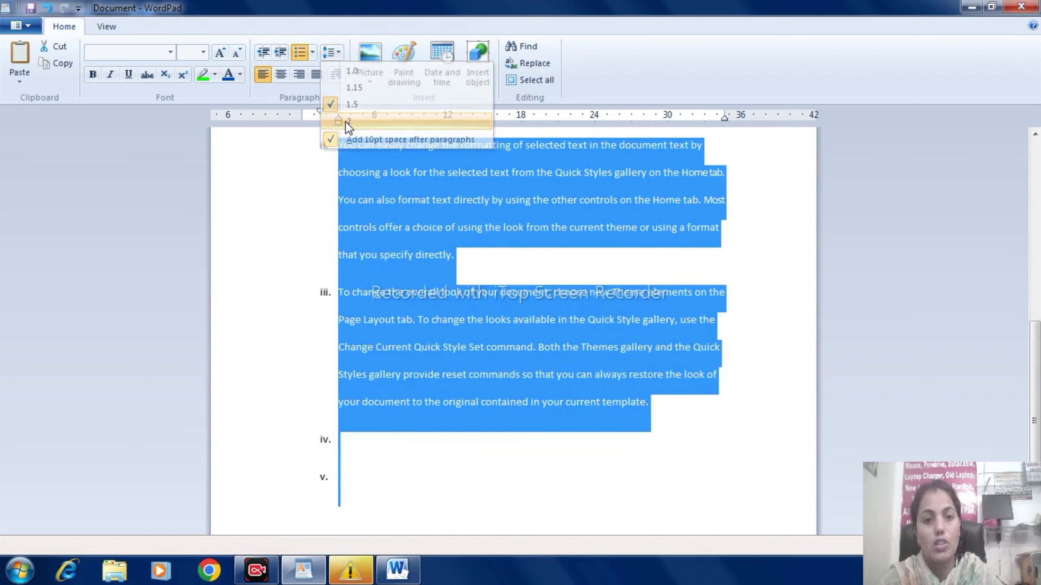
click(340, 49)
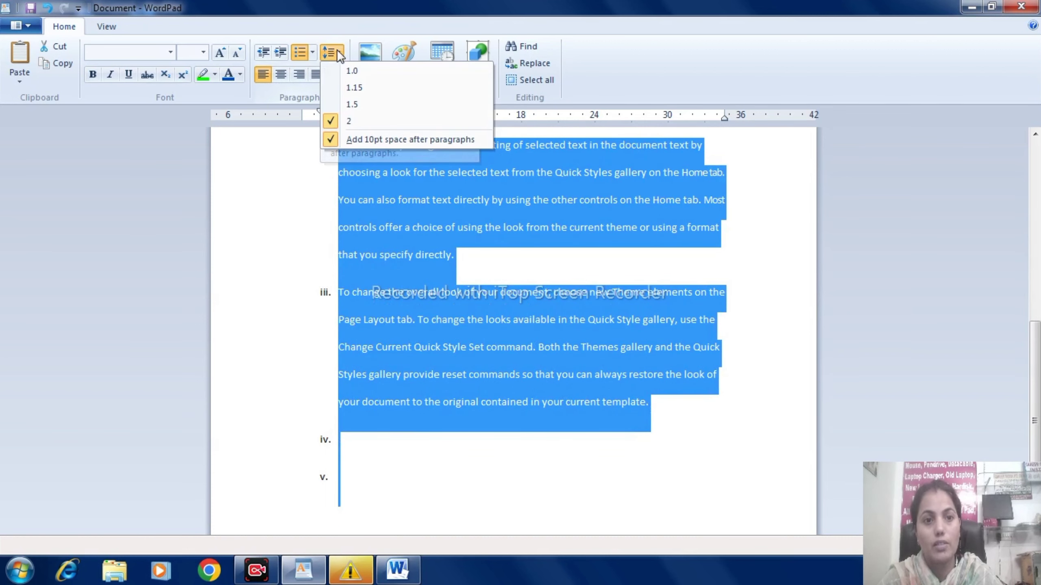
click(351, 71)
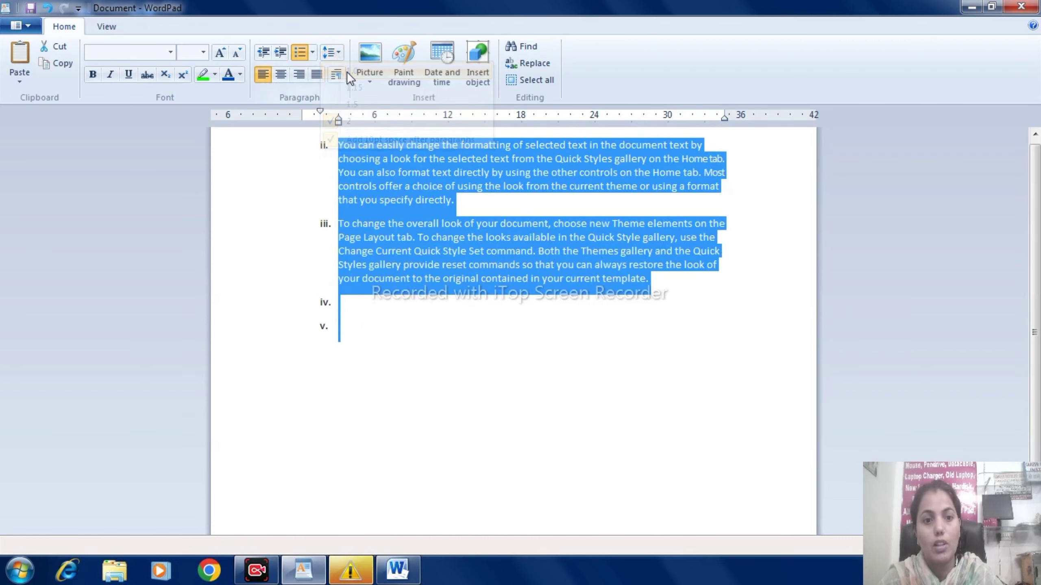
- Switch the selected list's line spacing to 2 and return it to 1.0
click(337, 50)
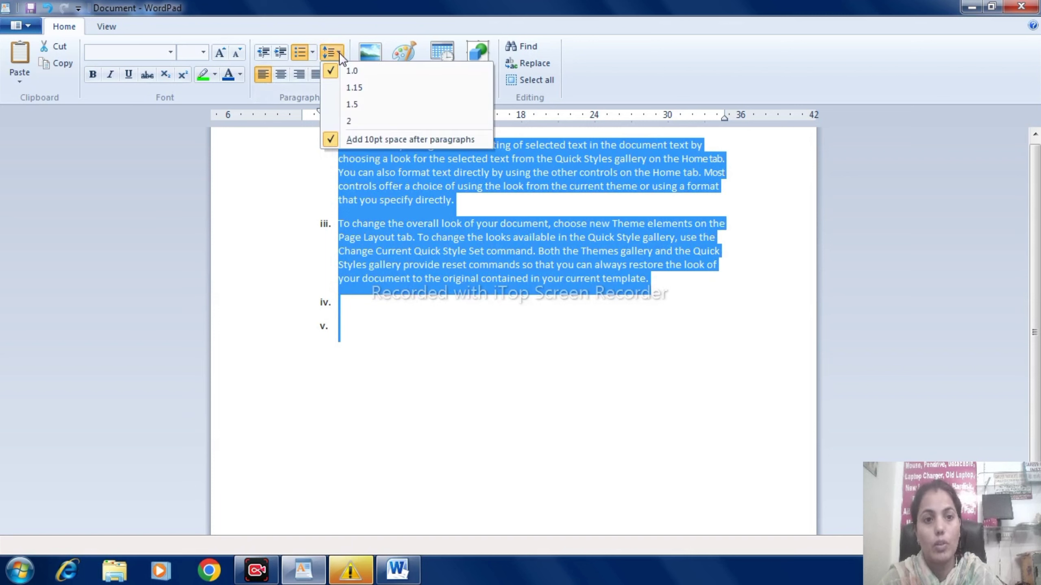
click(357, 120)
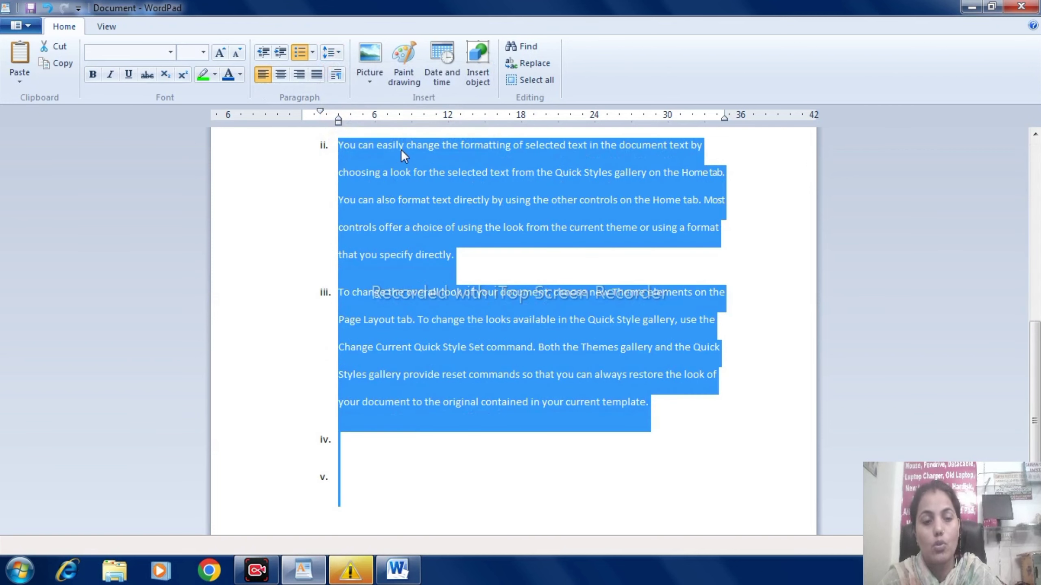
click(340, 50)
click(345, 72)
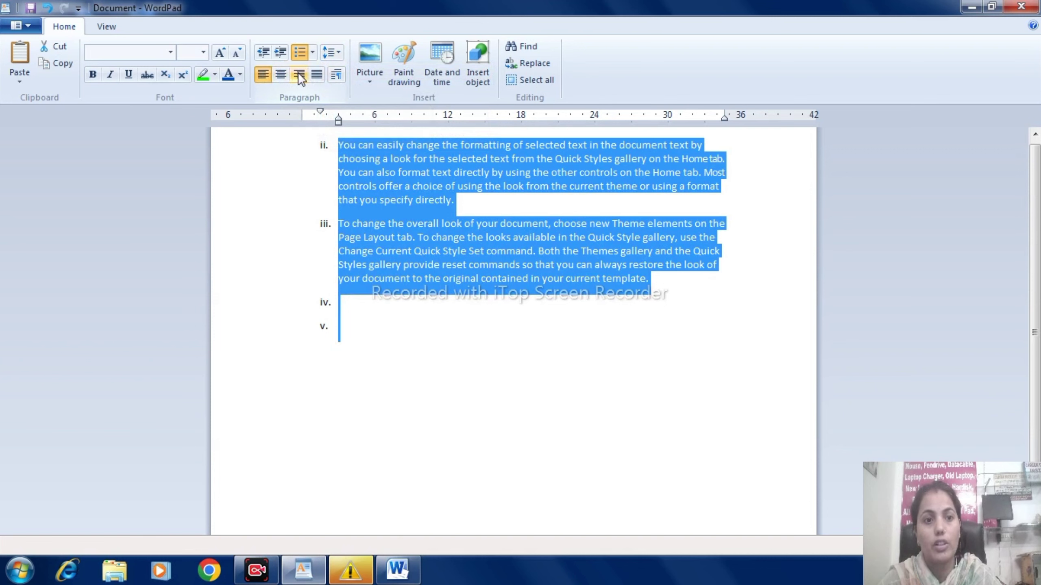
- Try centered, right and justified alignment on the selected list, ending with centered alignment
click(282, 73)
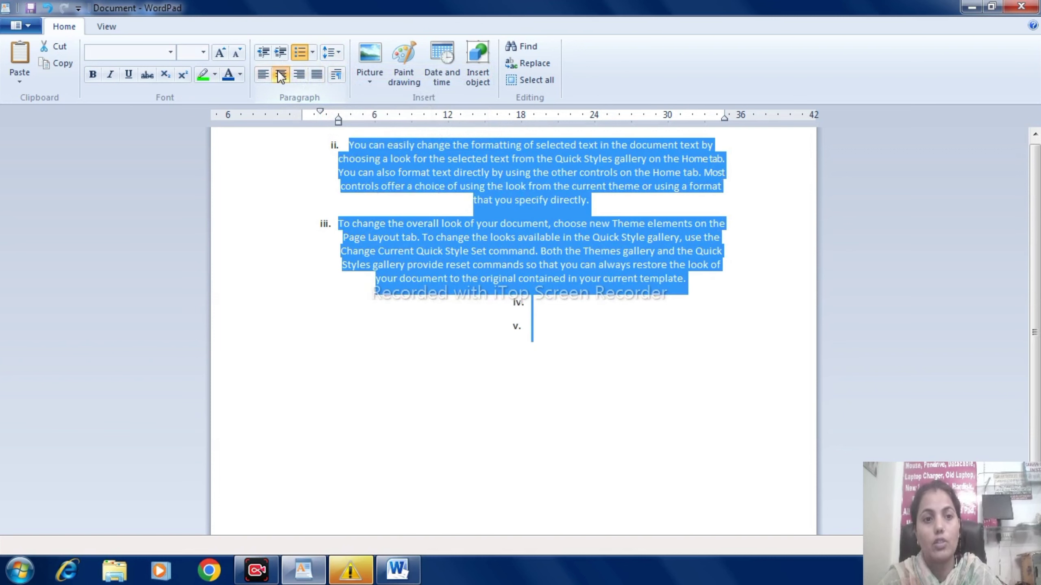
click(296, 76)
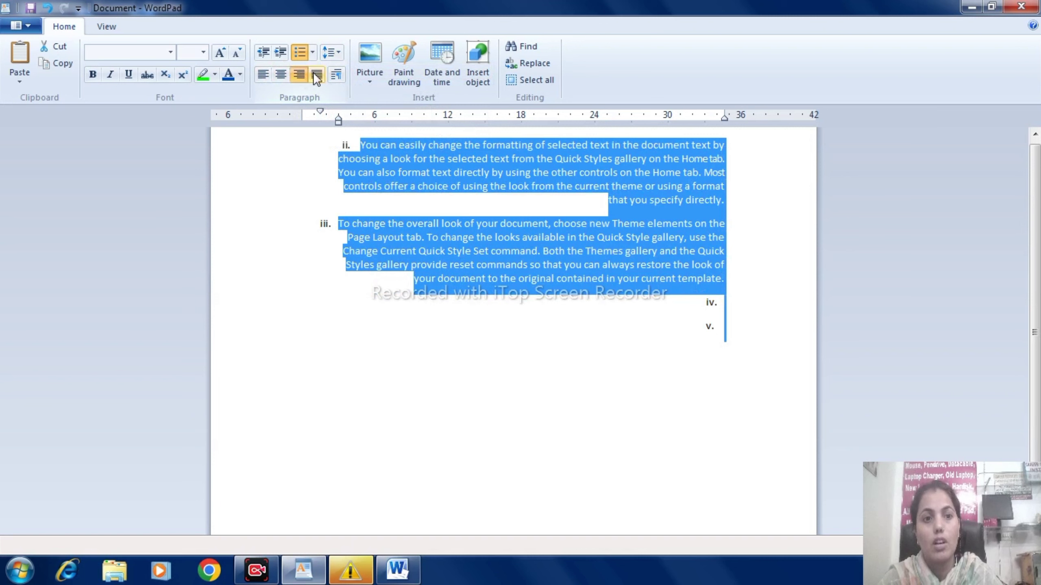
click(314, 74)
click(302, 72)
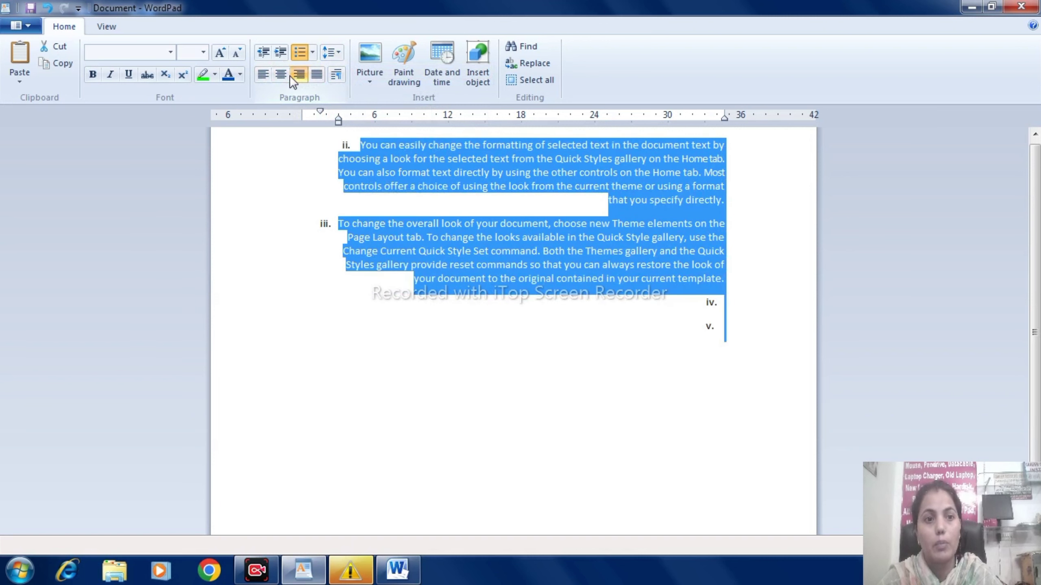
click(275, 77)
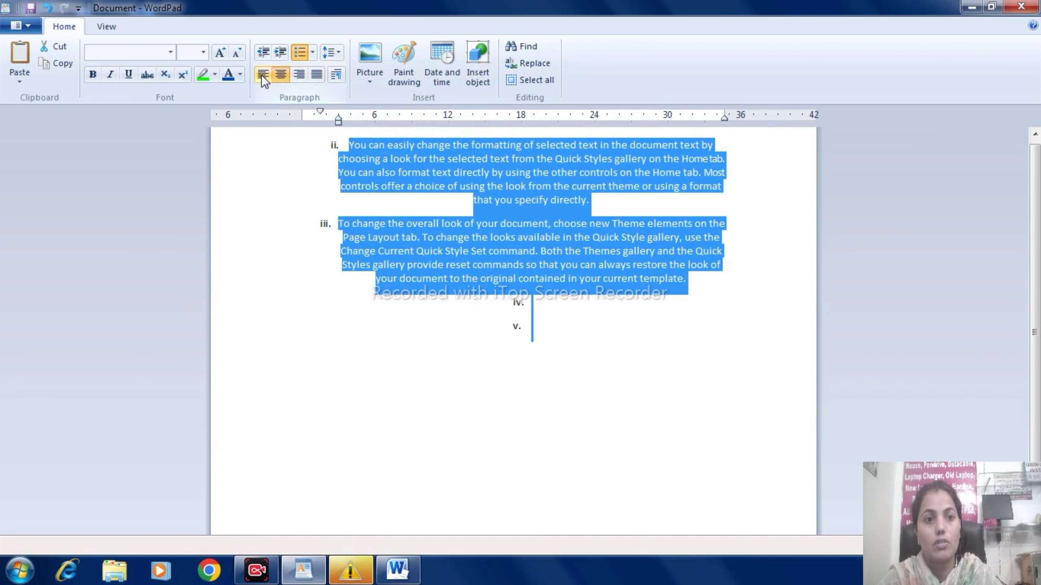
- Examine the paragraph settings of the selected list, including the available line spacing choices, and close the dialog
click(337, 75)
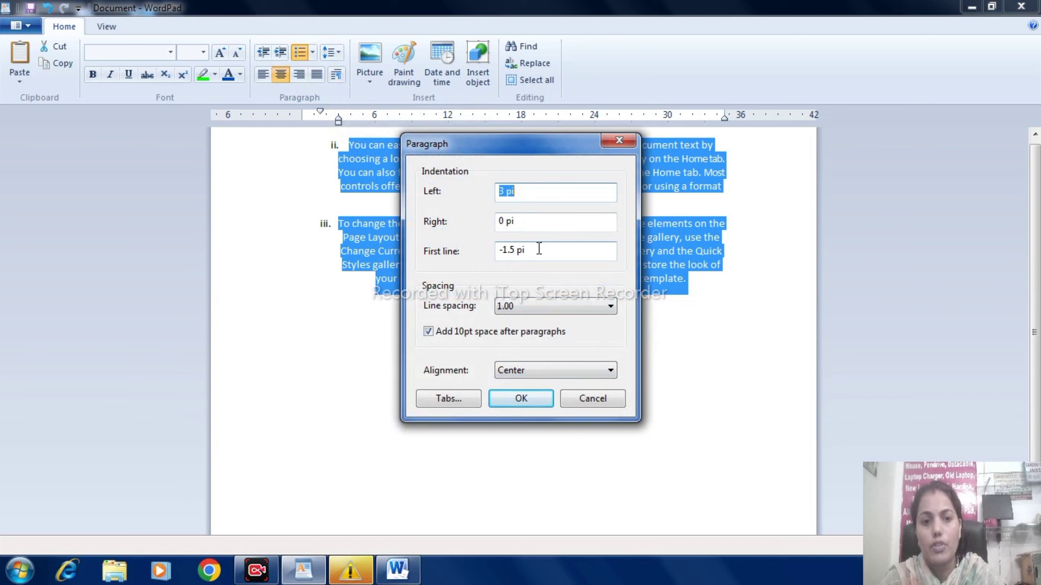
click(543, 306)
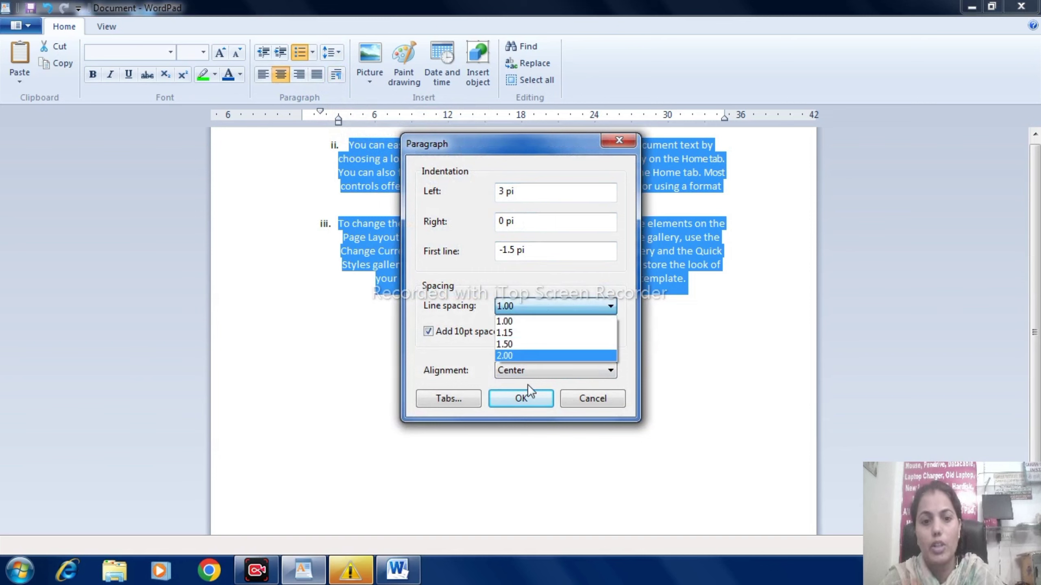
click(540, 398)
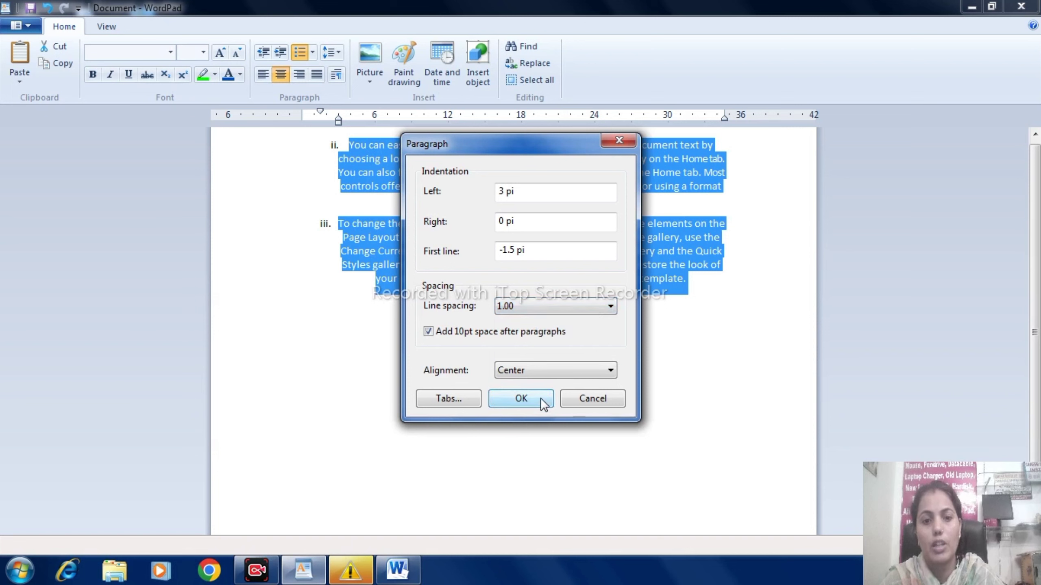
click(539, 398)
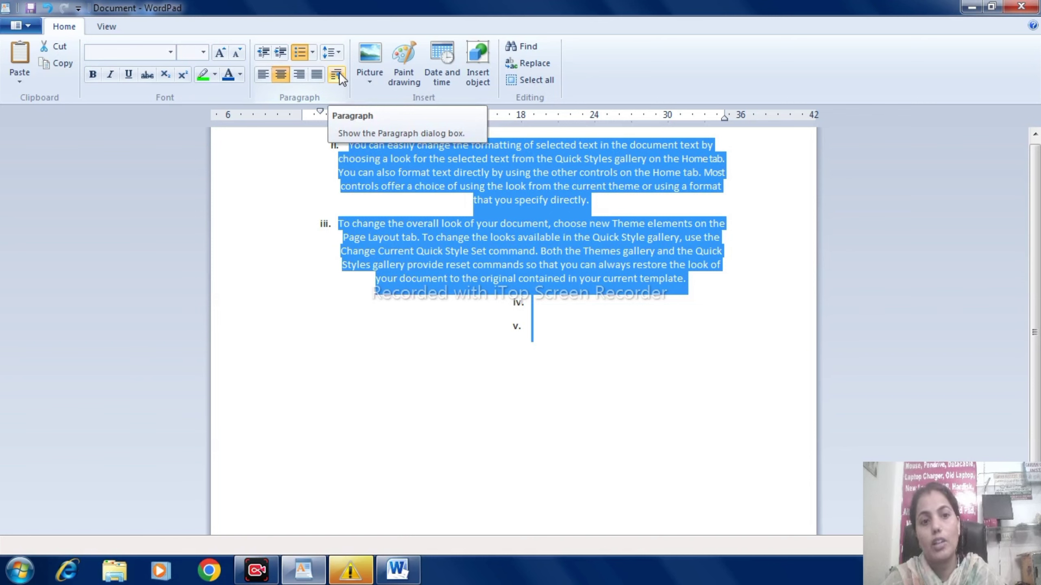
- Insert the Desert picture from the Sample Pictures folder in place of the selected text
click(362, 58)
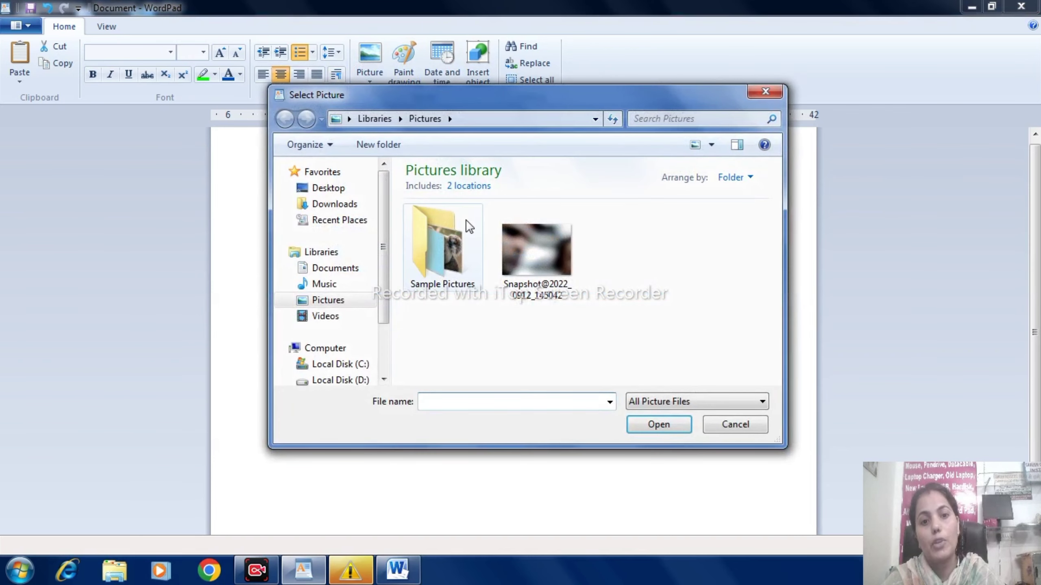
double_click(461, 243)
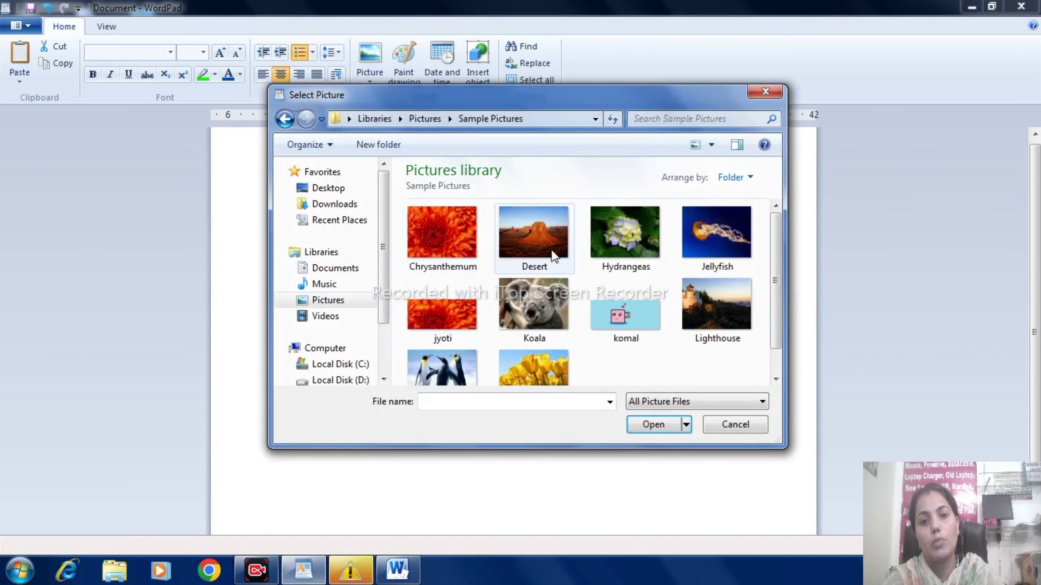
click(549, 223)
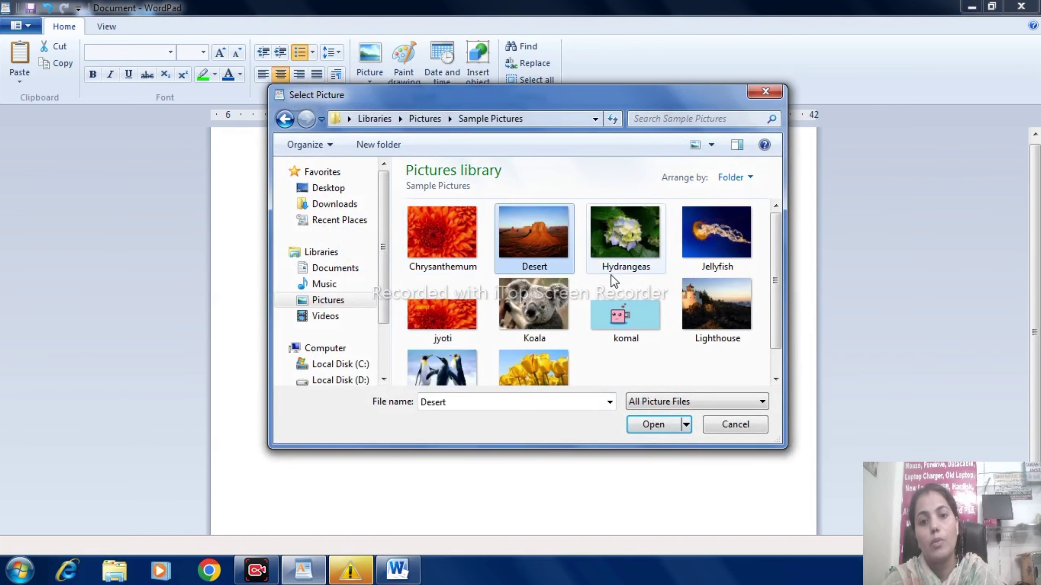
click(645, 423)
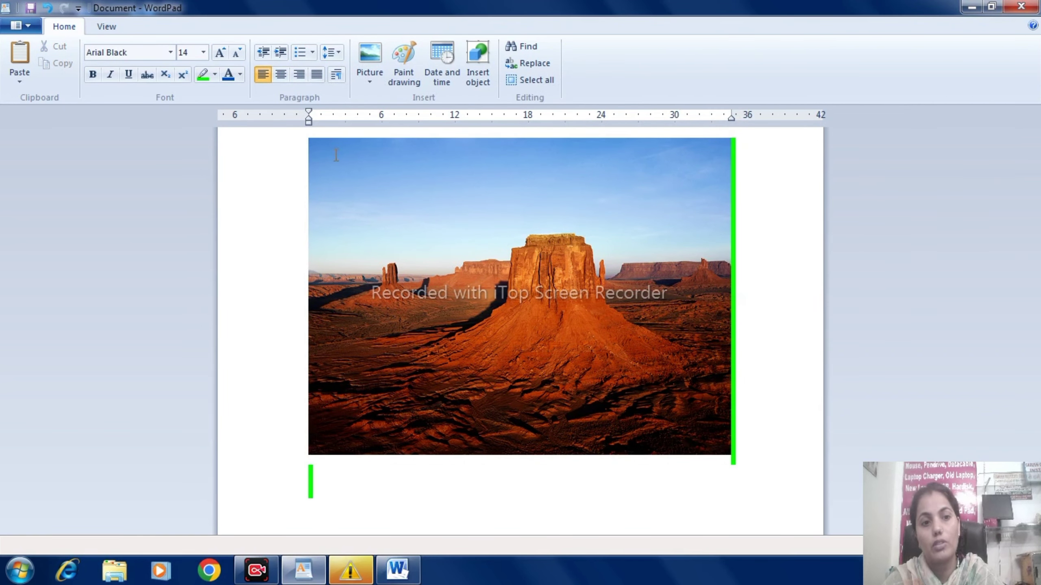
- Start an embedded Paint drawing, enlarge its canvas and draw a large black-outlined hexagon in the middle
click(405, 60)
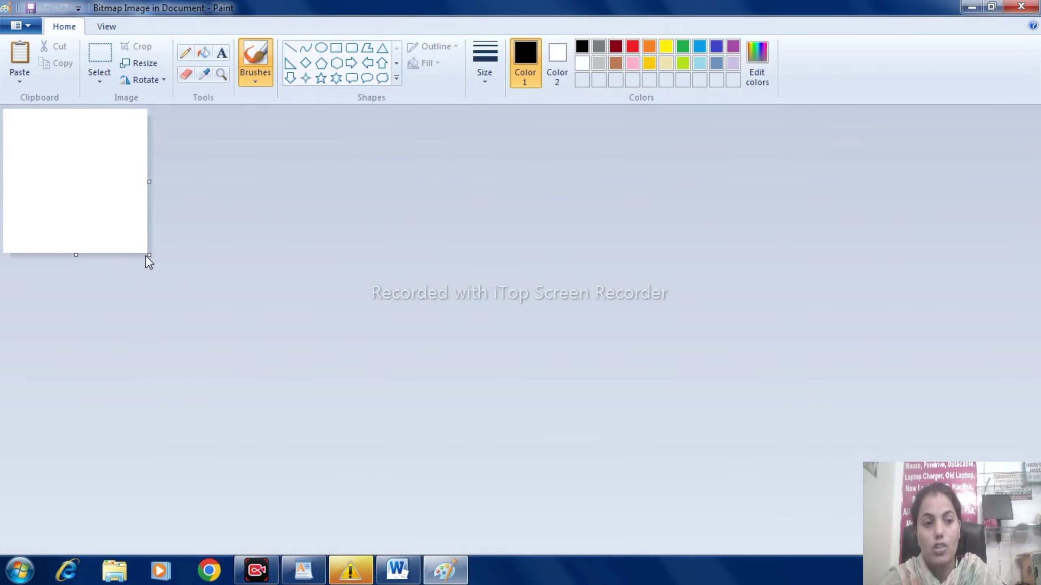
drag(148, 255, 775, 477)
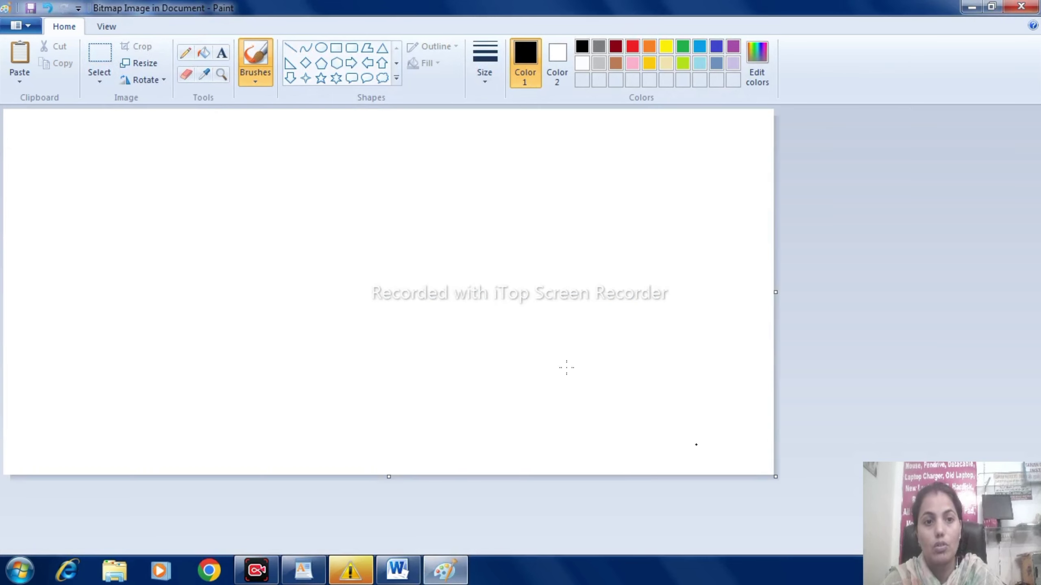
click(336, 64)
drag(242, 151, 560, 433)
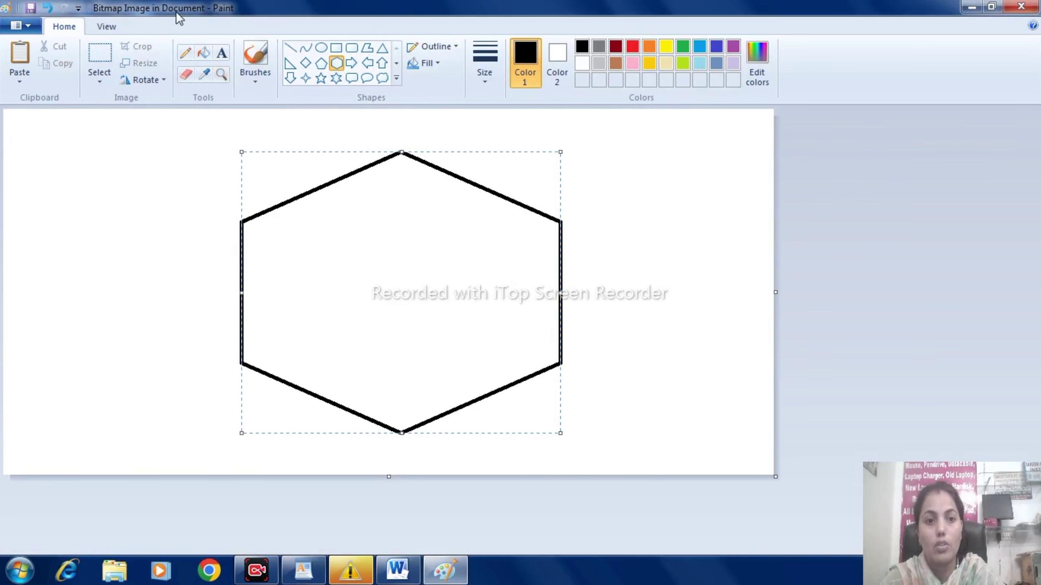
- Fill the hexagon with dark red and close Paint to return to the WordPad document with the drawing
click(203, 53)
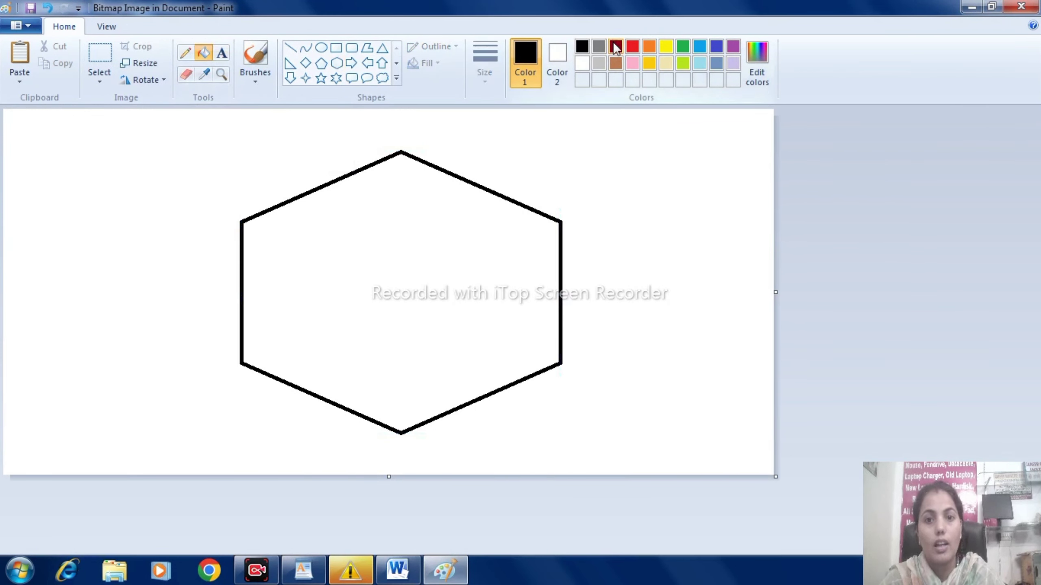
click(615, 46)
click(460, 326)
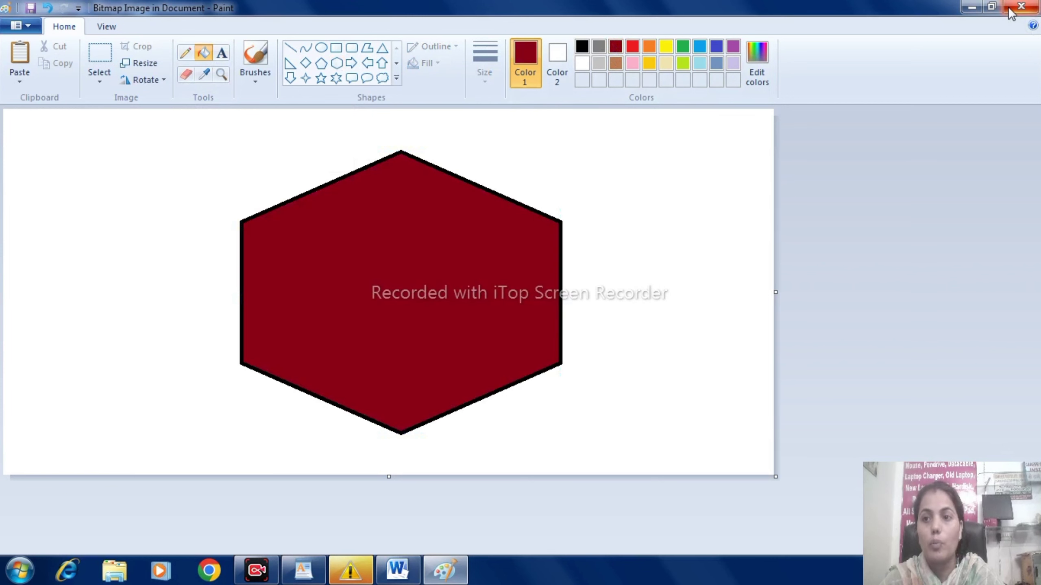
click(1022, 6)
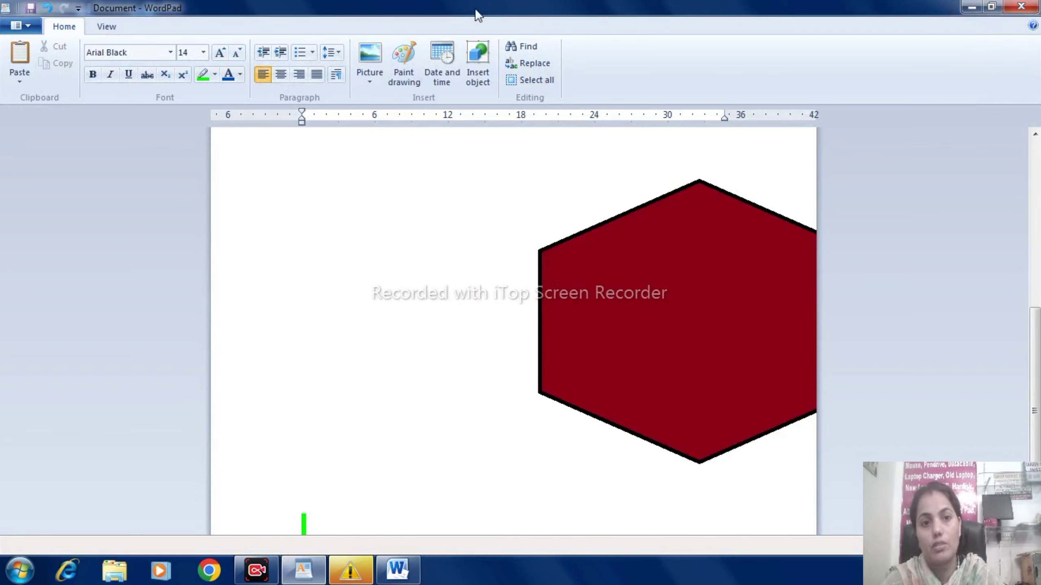
- Insert the current date below the drawing in the format "13 September, 2022"
click(448, 63)
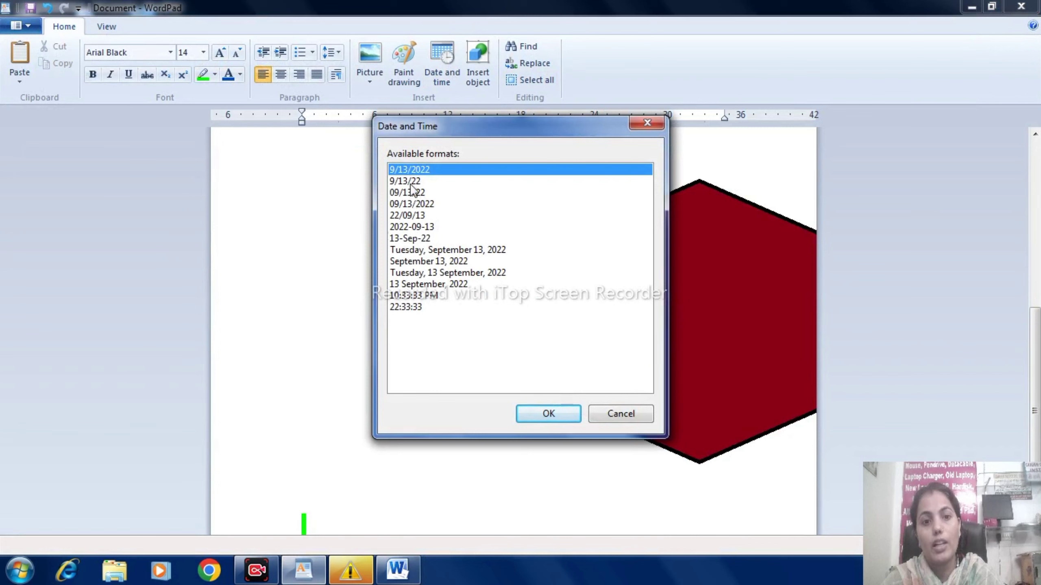
click(418, 237)
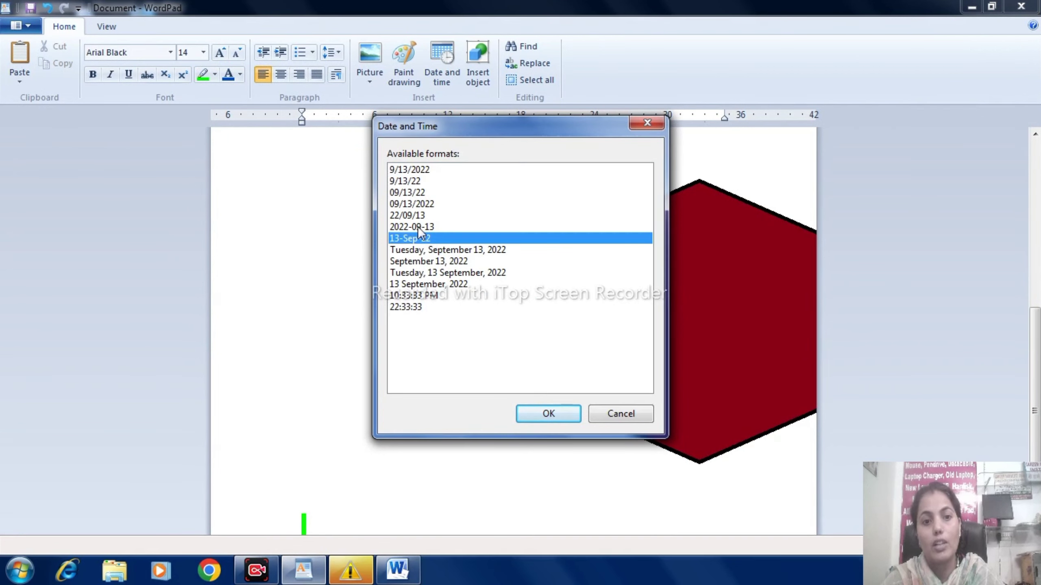
click(412, 201)
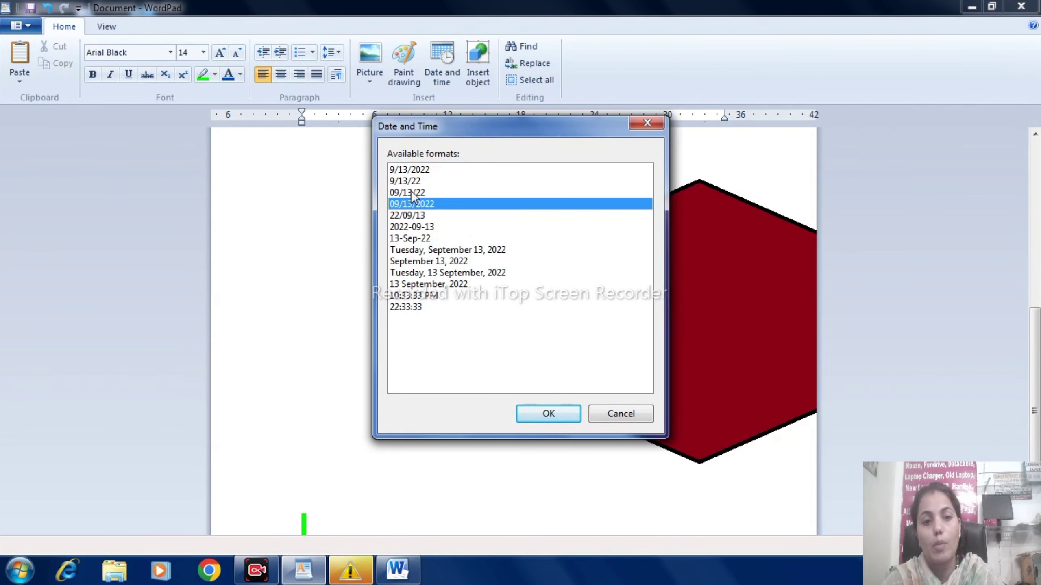
click(411, 190)
click(413, 172)
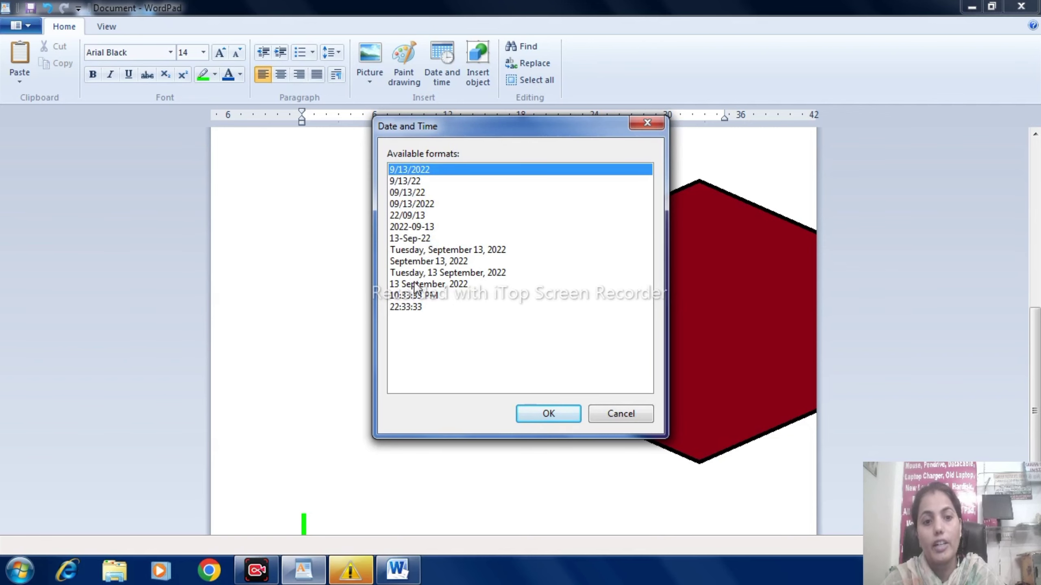
click(414, 283)
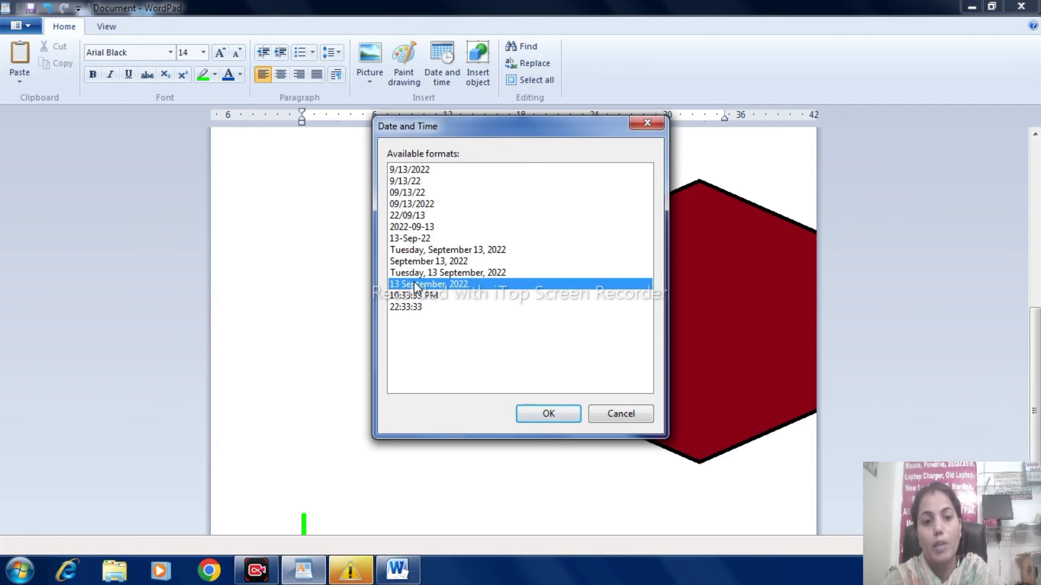
click(538, 413)
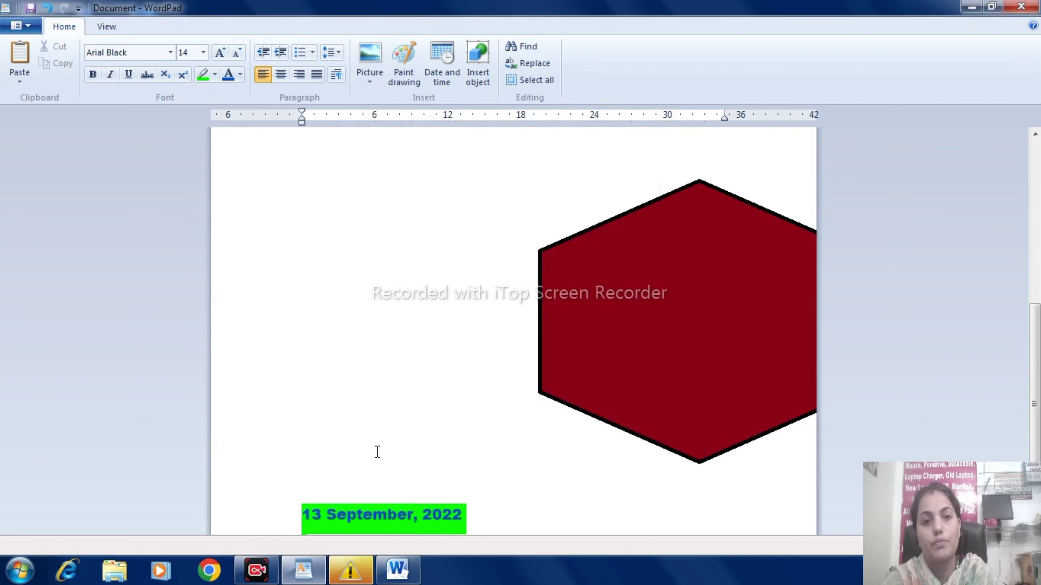
- Look through the object types that can be inserted into the document and cancel the dialog
click(473, 75)
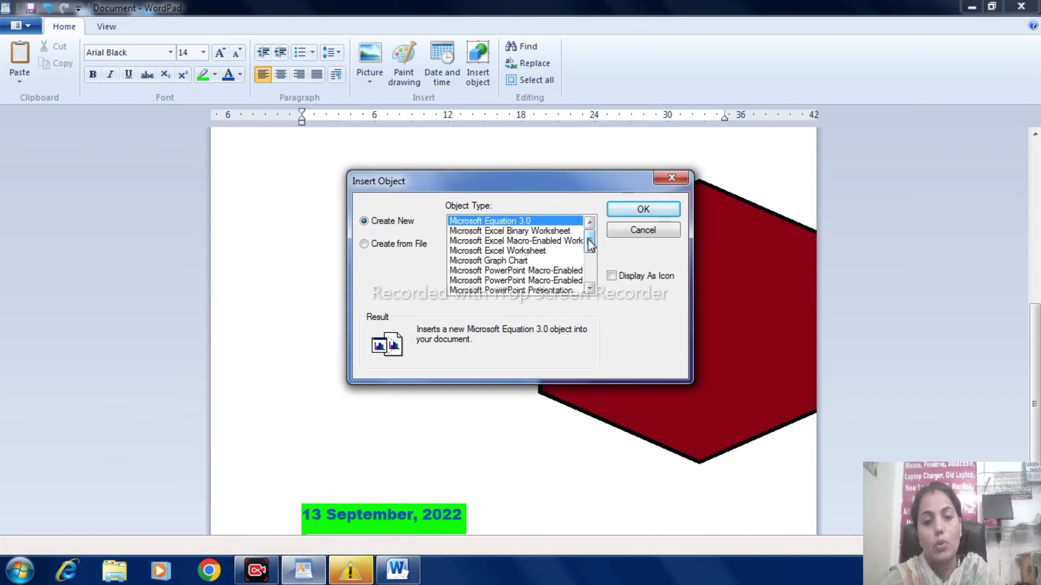
mouse_move(587, 238)
mouse_down()
mouse_move(589, 275)
mouse_move(590, 238)
mouse_up()
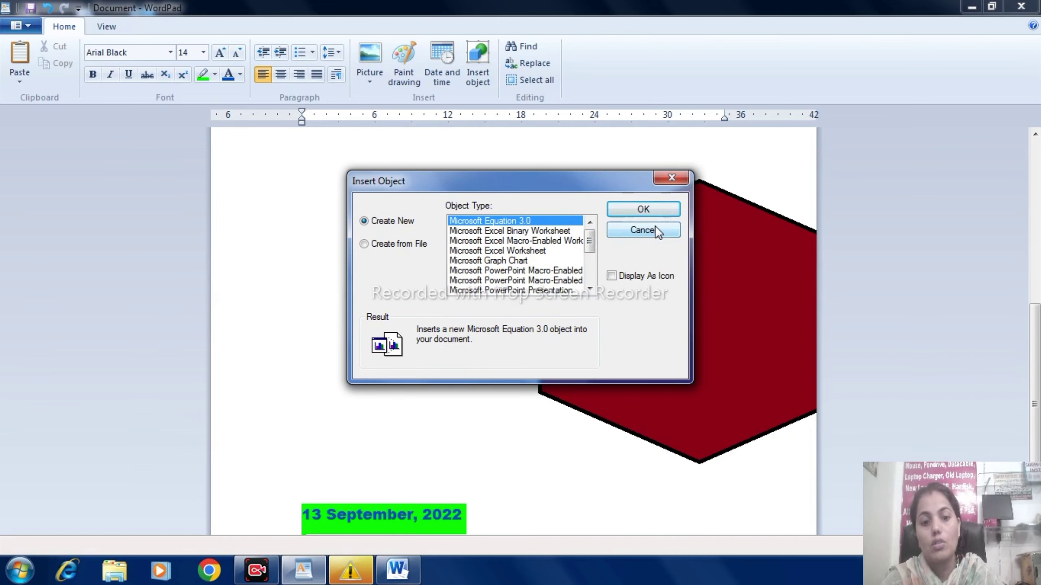
click(642, 230)
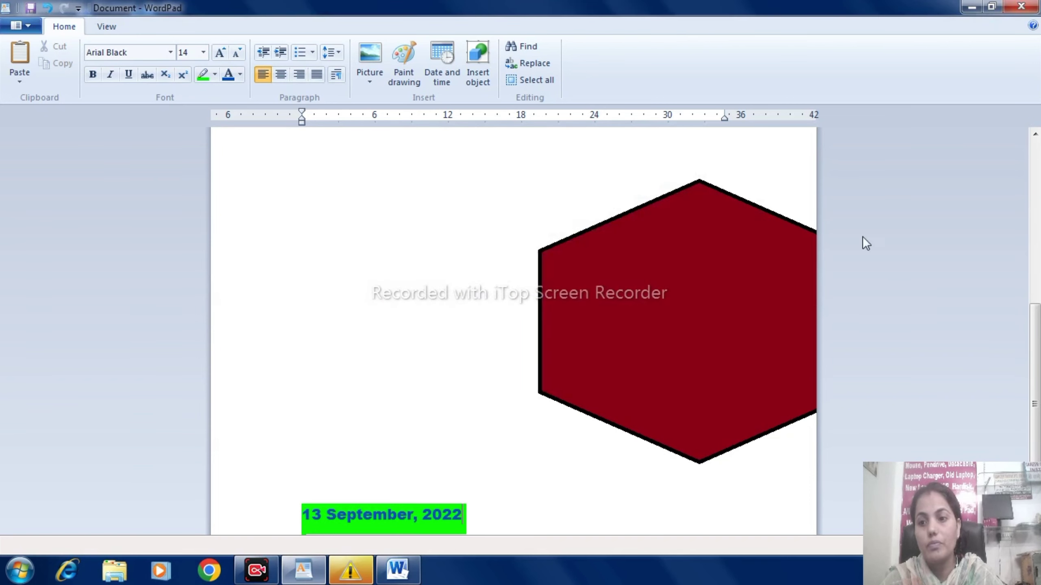
- Delete all document content and enter random letters followed by the sample paragraph from "On the Insert tab, the galleries include items" to "cover pages"
drag(1038, 328, 958, 105)
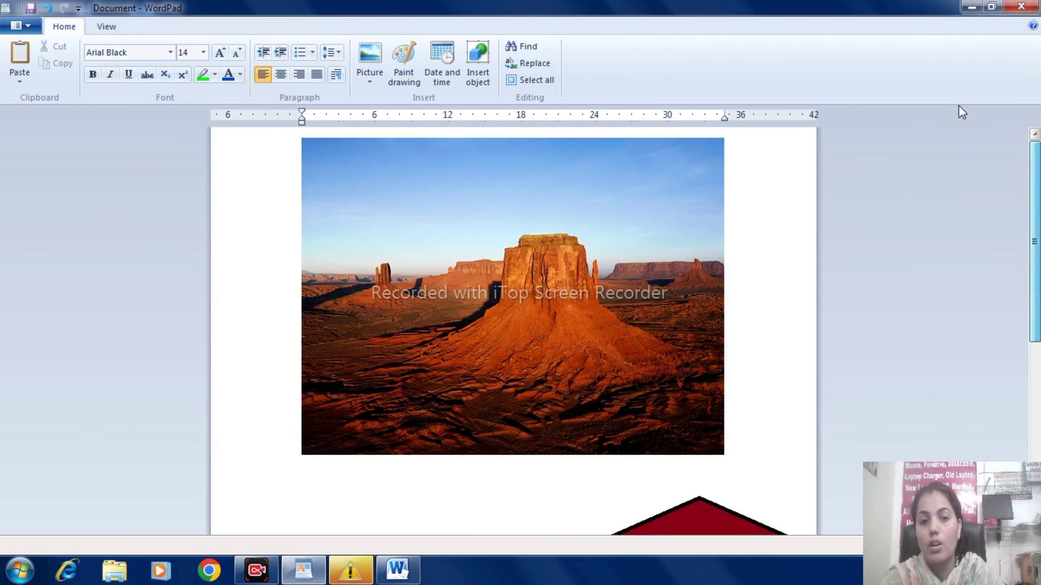
scroll(535, 283, down, 5)
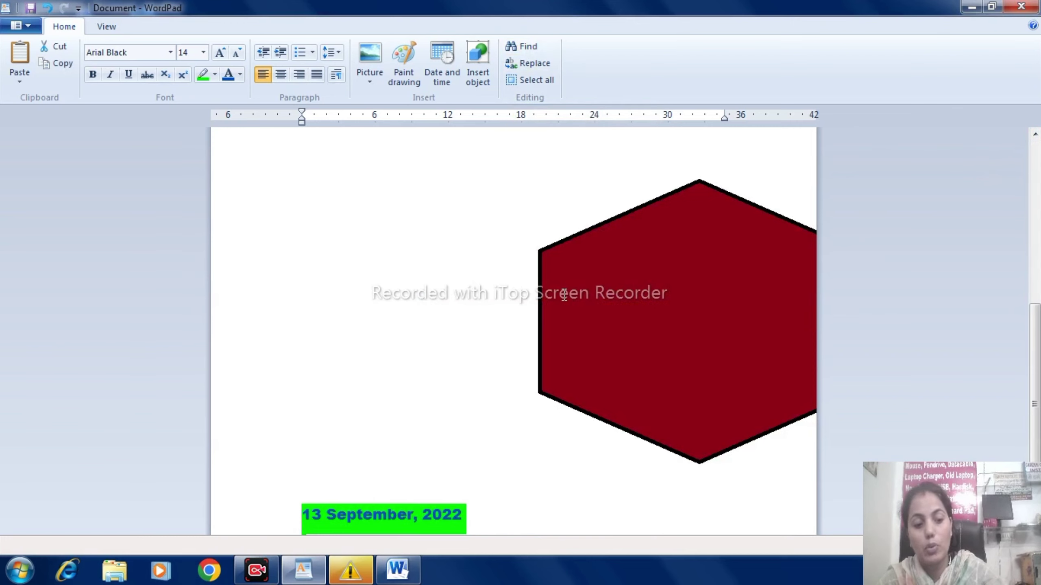
key(ctrl+a)
key(Delete)
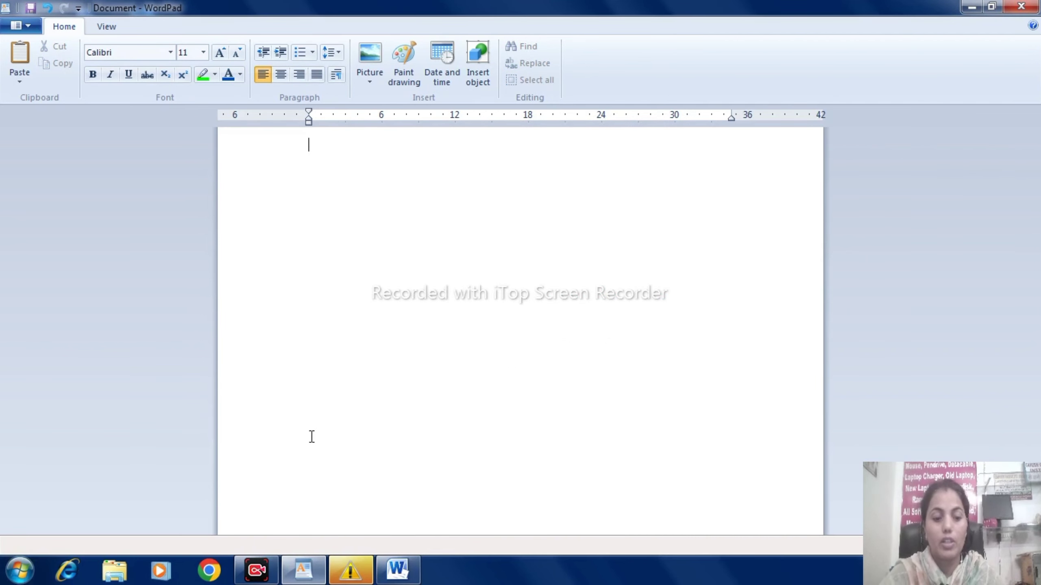
text(kjkcjjcljdlcjdslsjcldjcljsdlcjlsjdhkdshkchdksjhkdjskdskshkOn the Insert tab, the galleries include items that are designed to coordinate with the overall look of your document. You can use these galleries to insert tables, headers, footers, lists, cover pages)
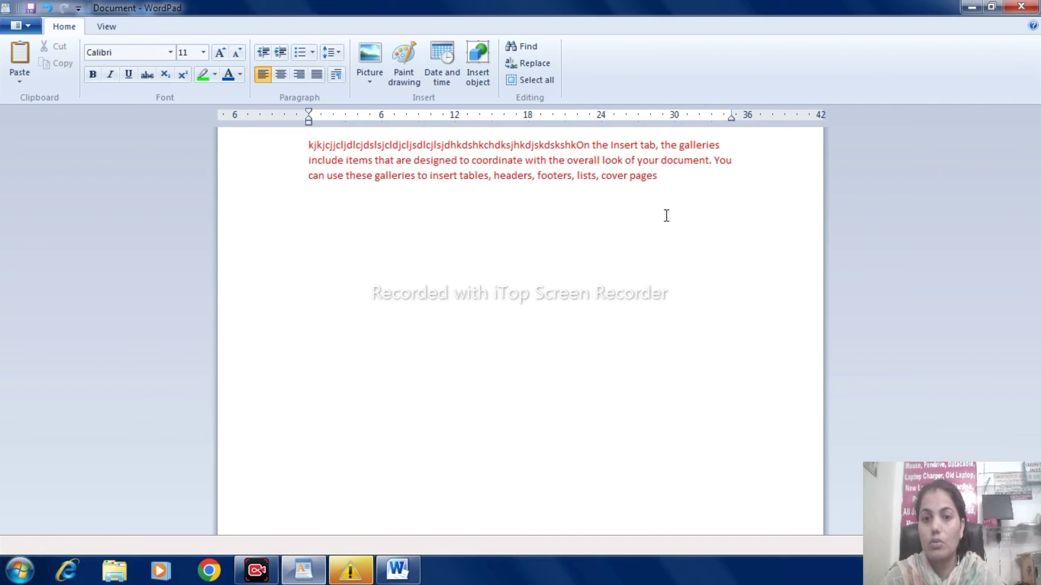
- Enlarge the font of the whole sample paragraph to size 20 and deselect it
drag(662, 176, 411, 147)
click(214, 55)
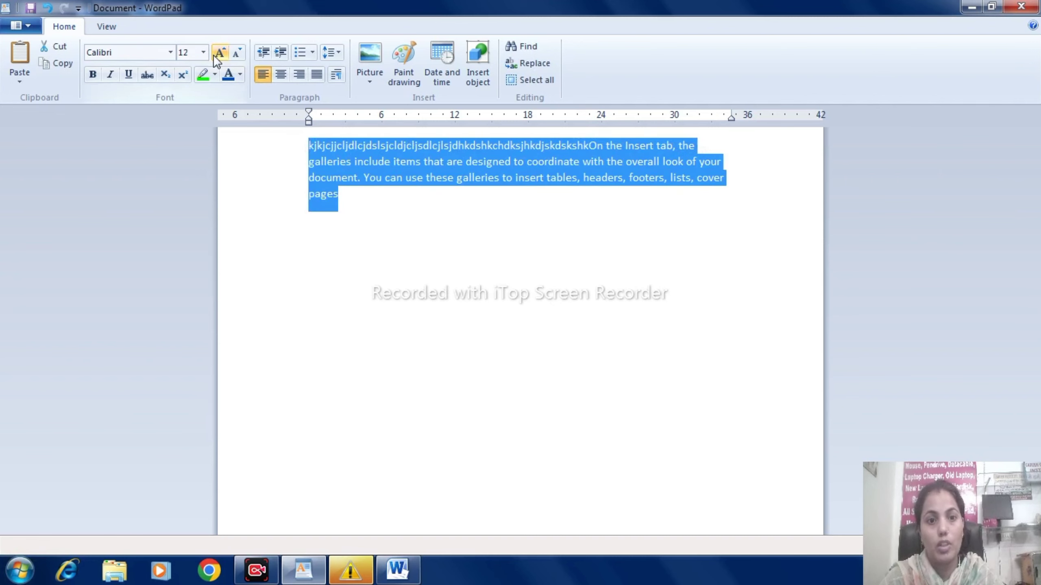
click(213, 54)
click(213, 54)
click(213, 54)
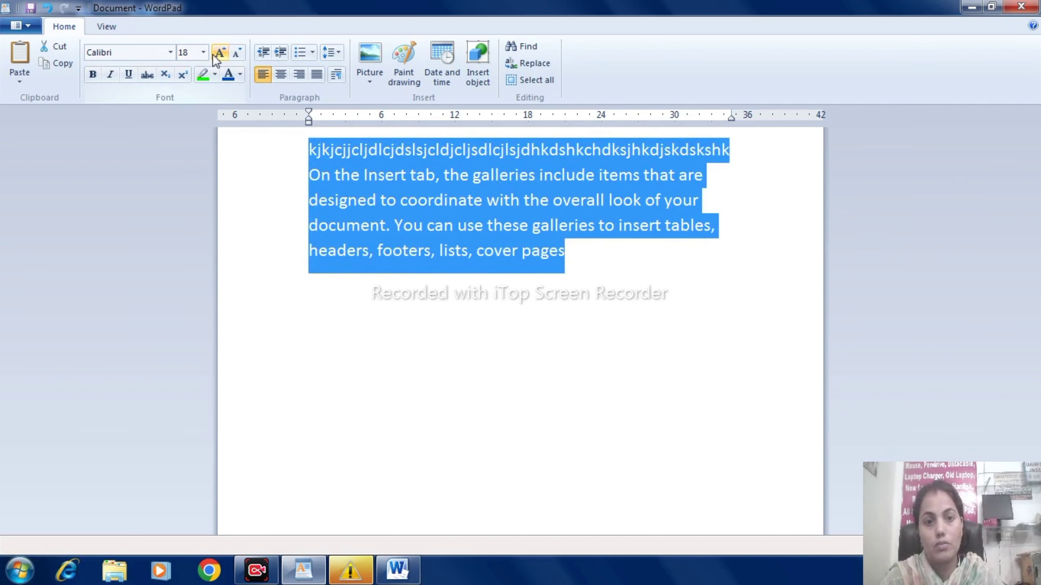
click(212, 53)
click(500, 203)
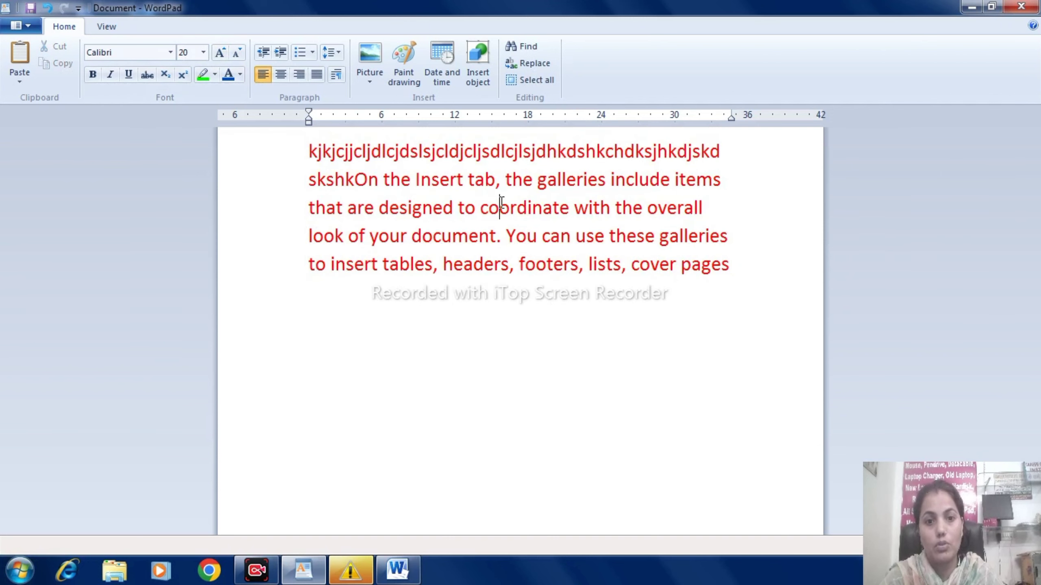
- Search the document for "on" without whole-word or case matching, moving the Find dialog off the text
click(528, 48)
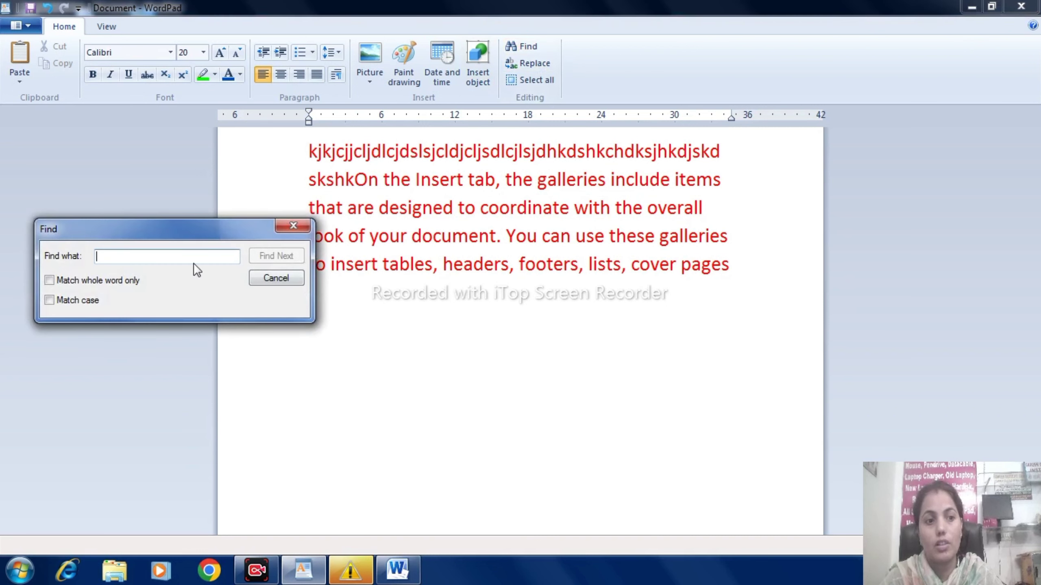
drag(229, 226, 195, 259)
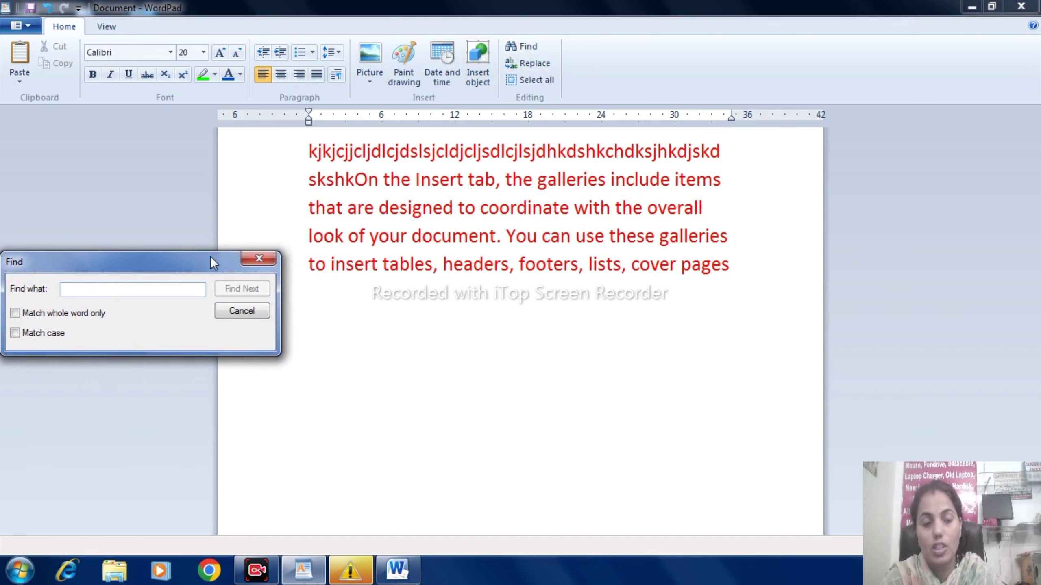
drag(210, 259, 218, 257)
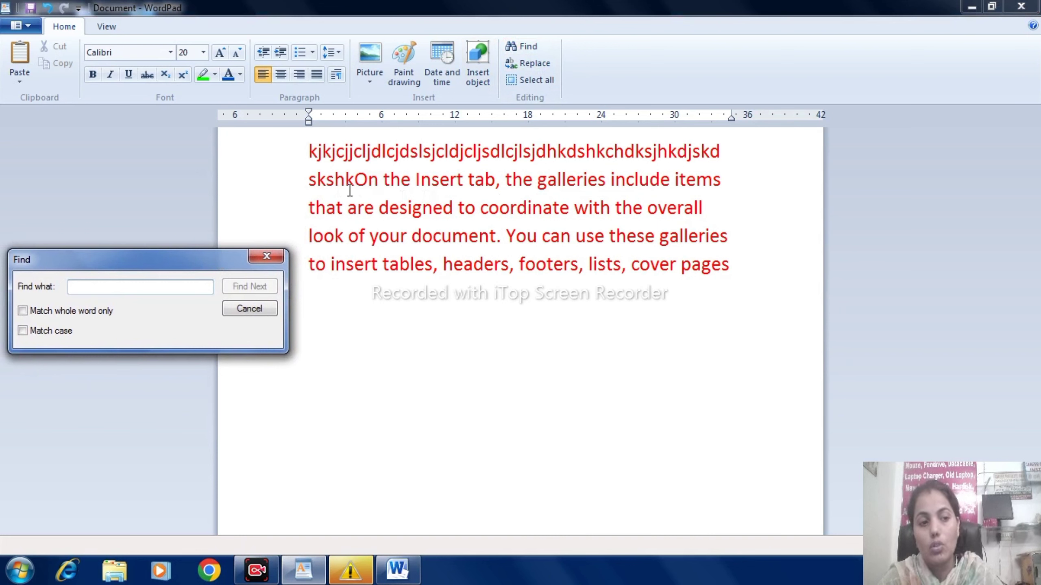
text(on)
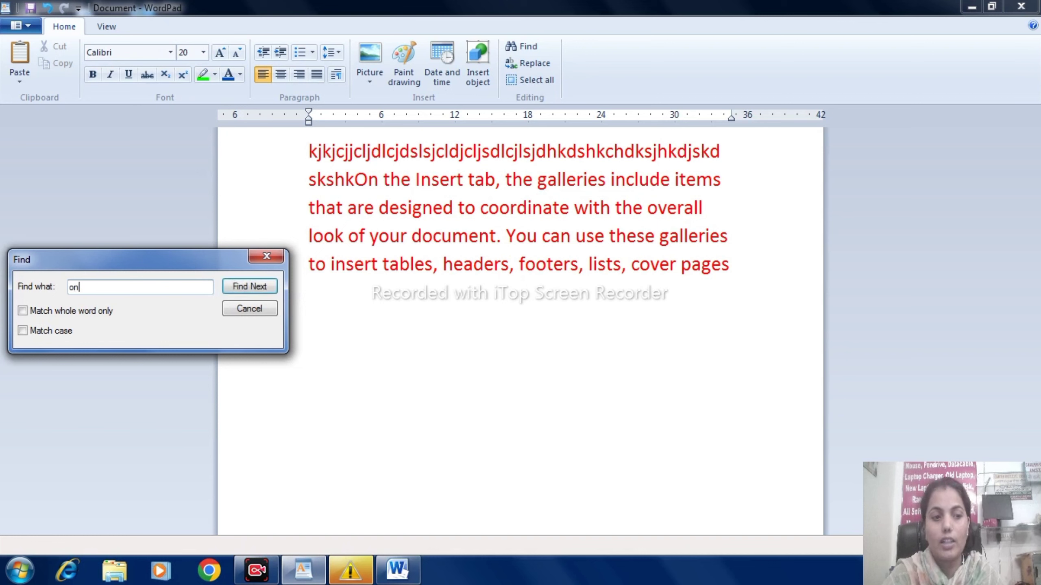
click(243, 284)
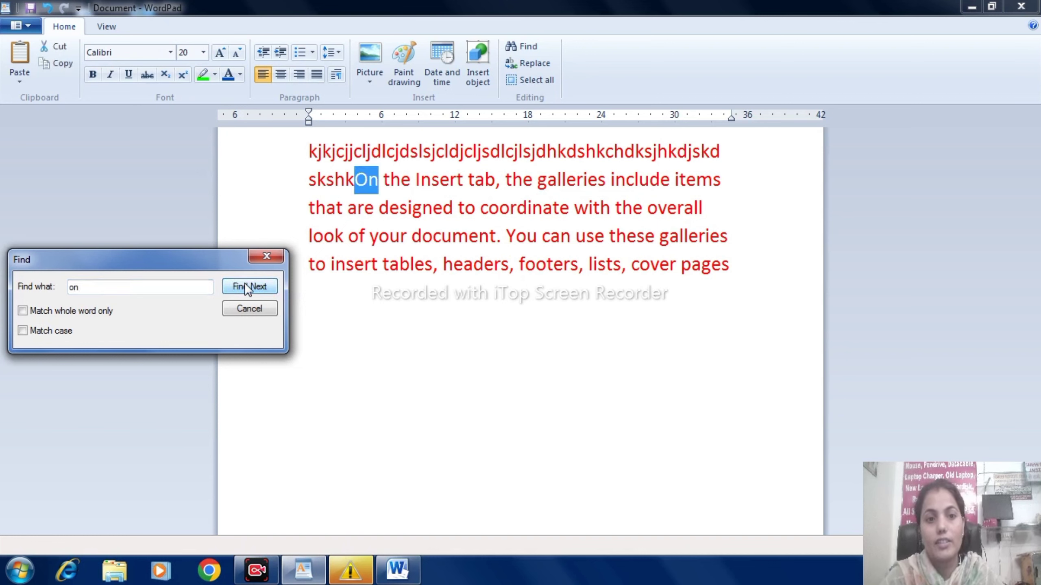
click(244, 283)
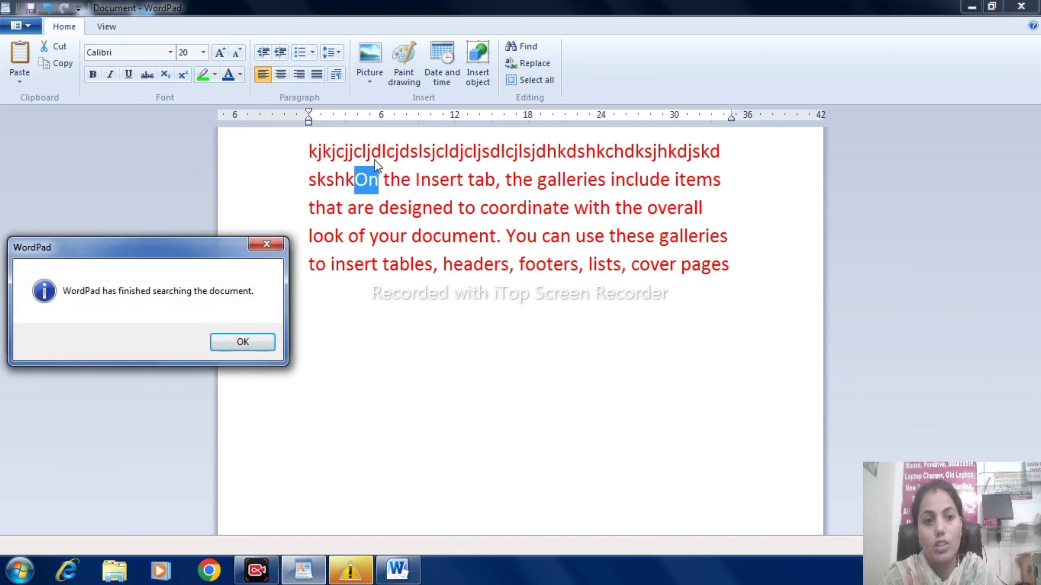
click(270, 348)
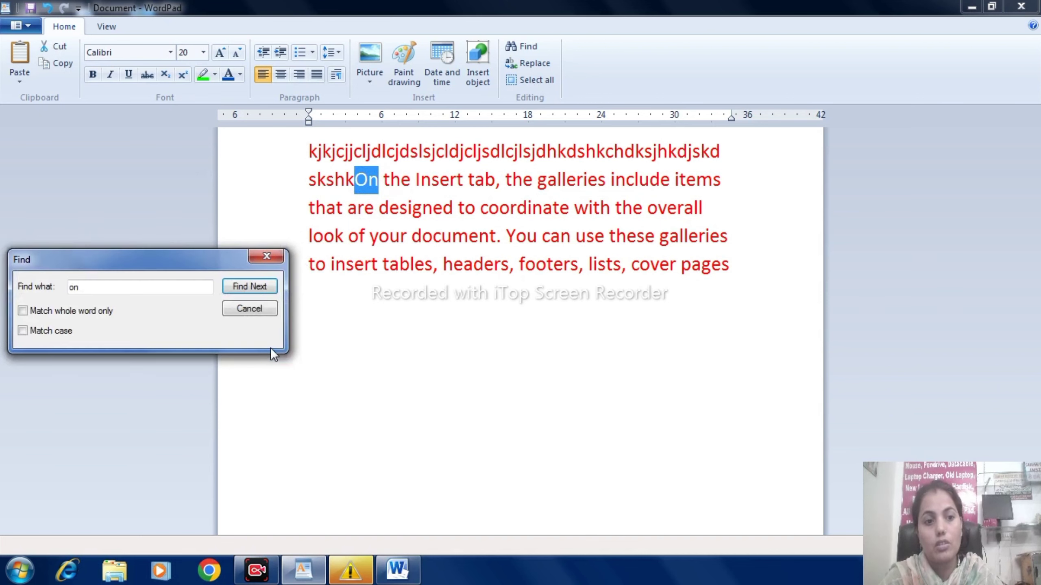
- Search for "on" again with whole-word matching enabled, and close the Find dialog
click(46, 314)
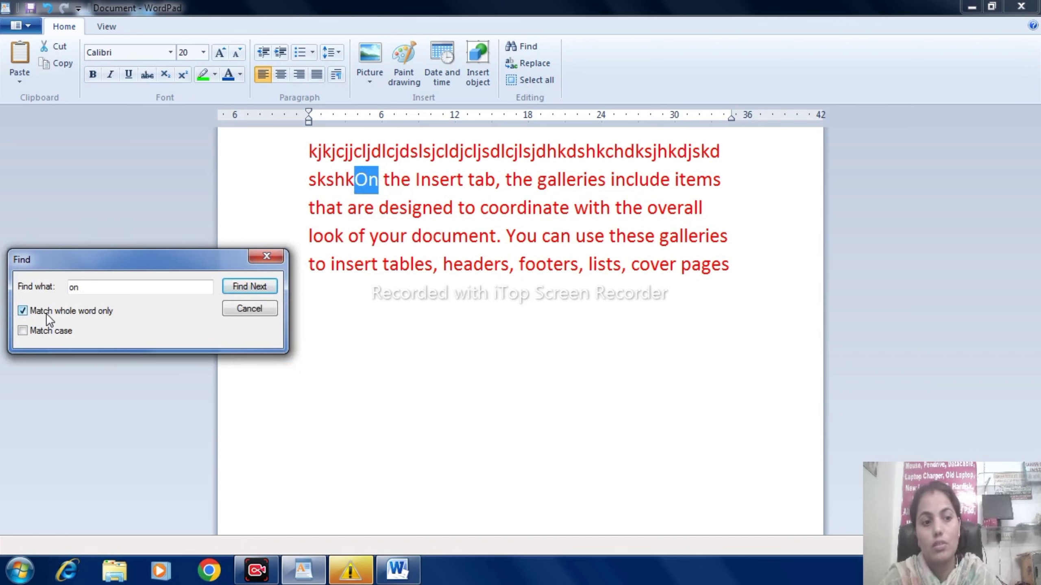
click(259, 291)
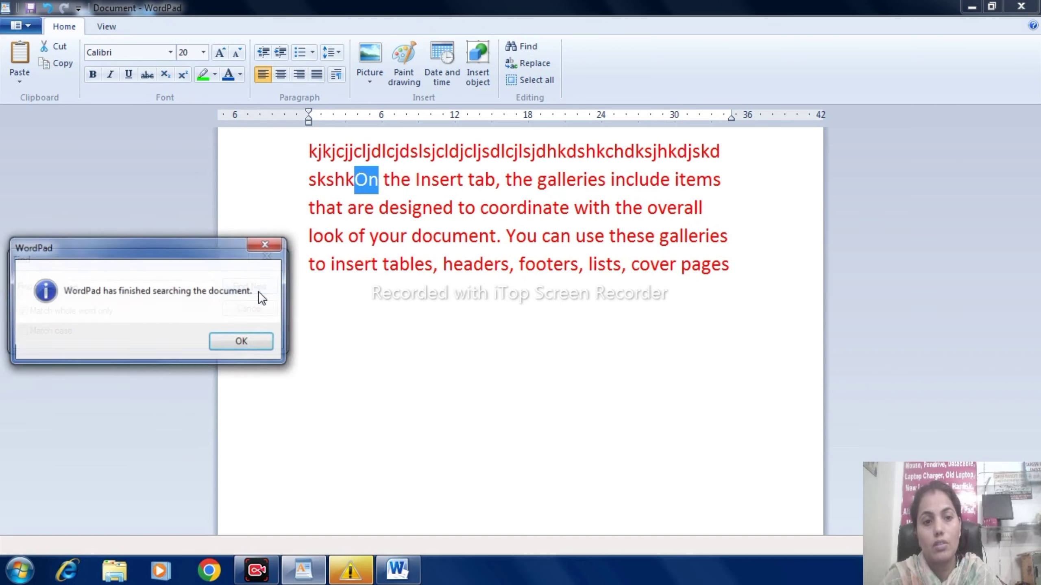
click(257, 341)
click(266, 256)
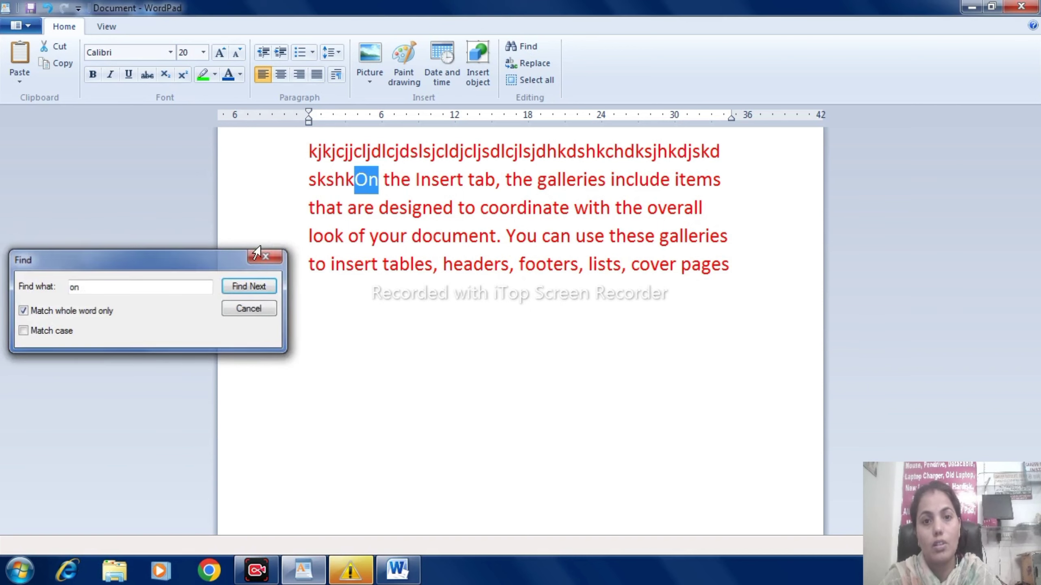
- Replace the word "On" at the start of the readable sentence with a first name and close the Replace dialog
click(529, 63)
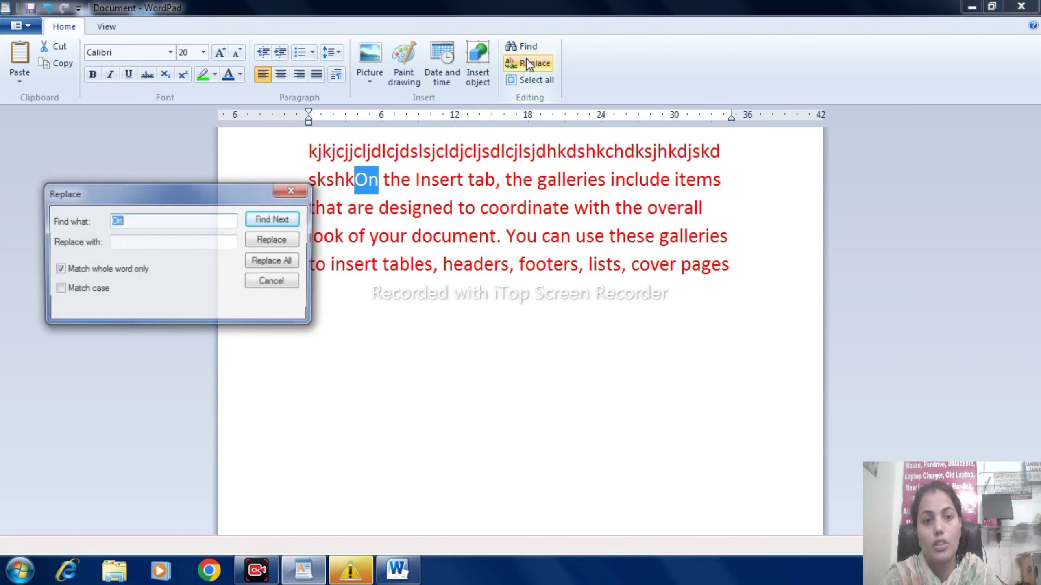
click(122, 241)
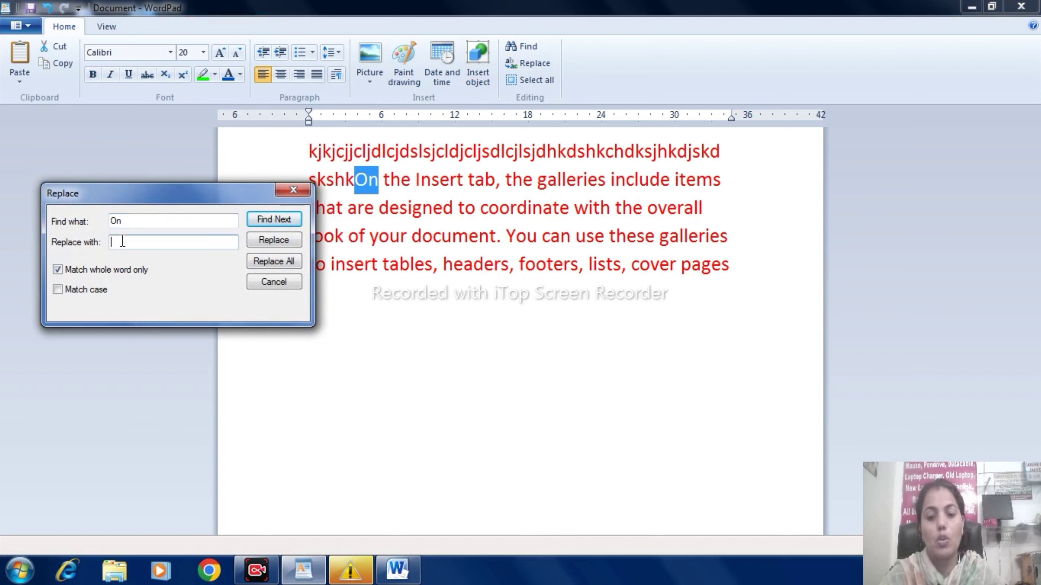
text(pooja)
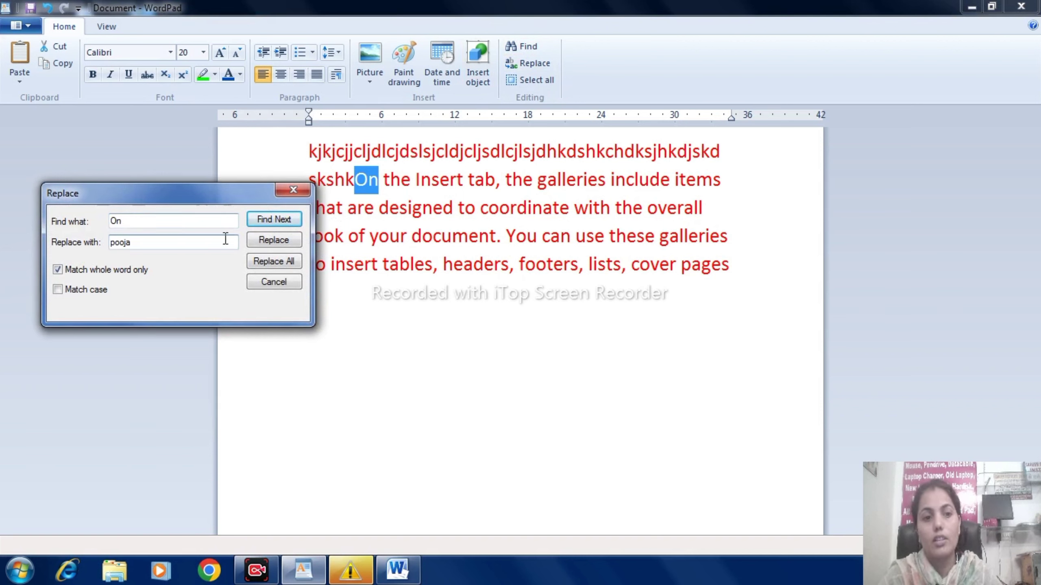
click(272, 240)
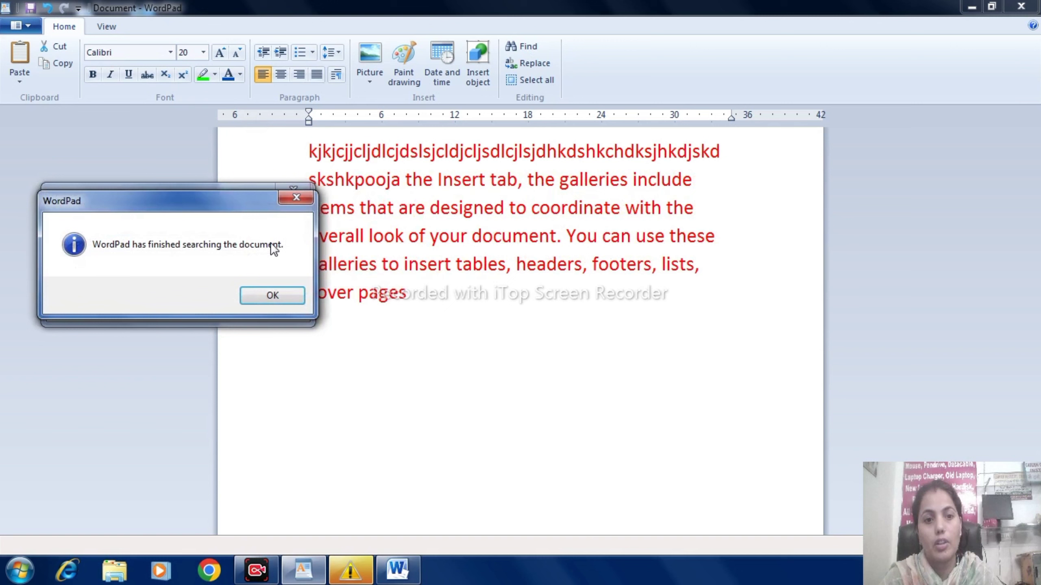
click(292, 300)
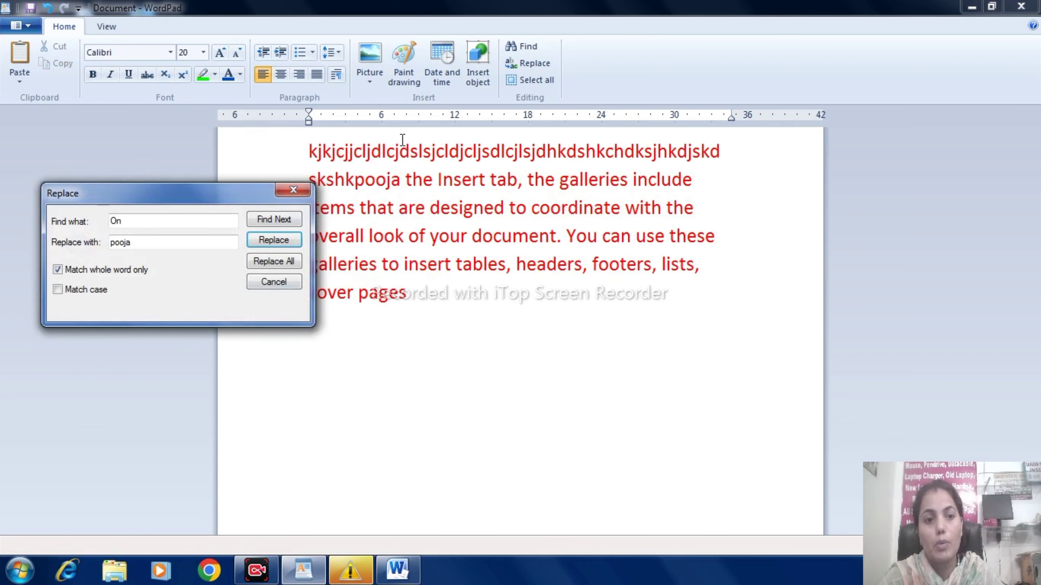
click(275, 282)
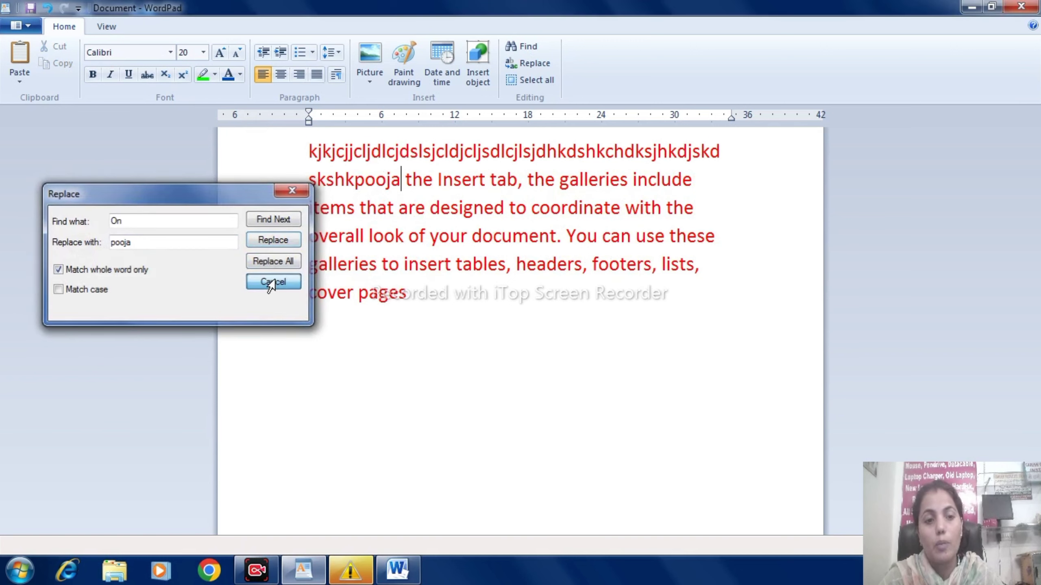
- Search the document for the replacement first name with whole-word matching on, keeping the dialog clear of the text
click(531, 44)
text(pooja)
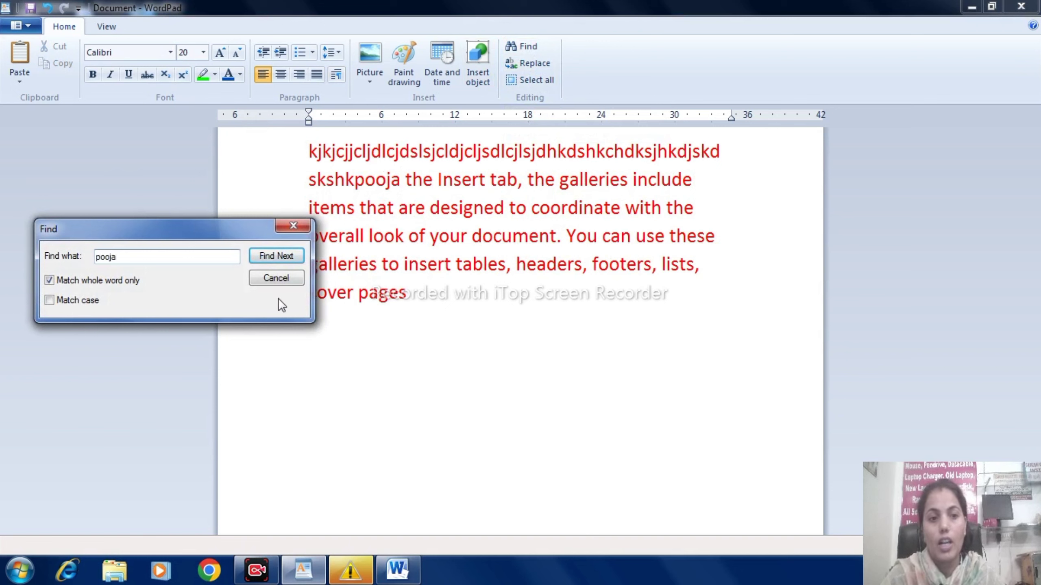
click(269, 255)
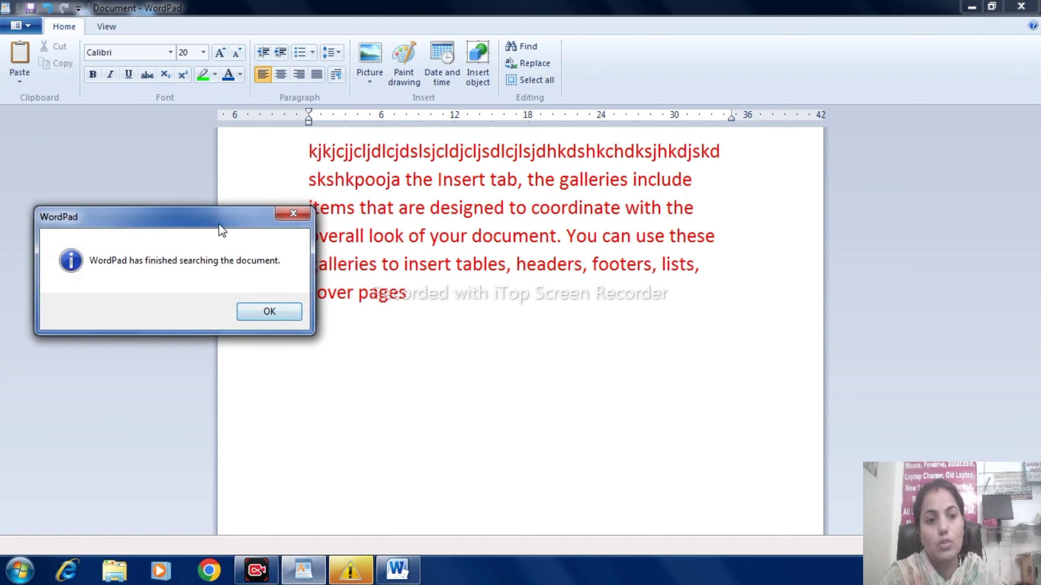
drag(213, 217, 211, 287)
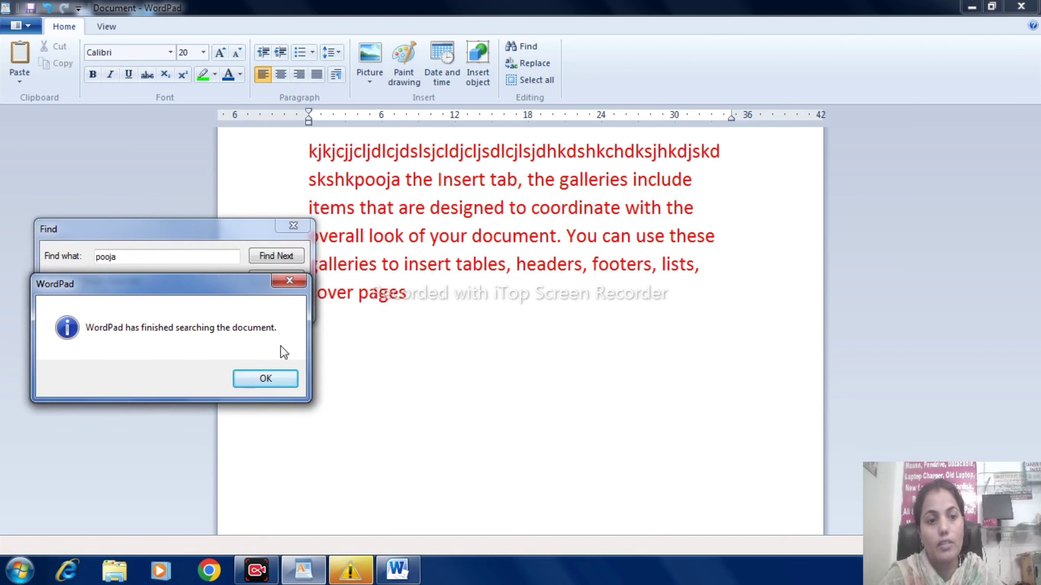
click(280, 379)
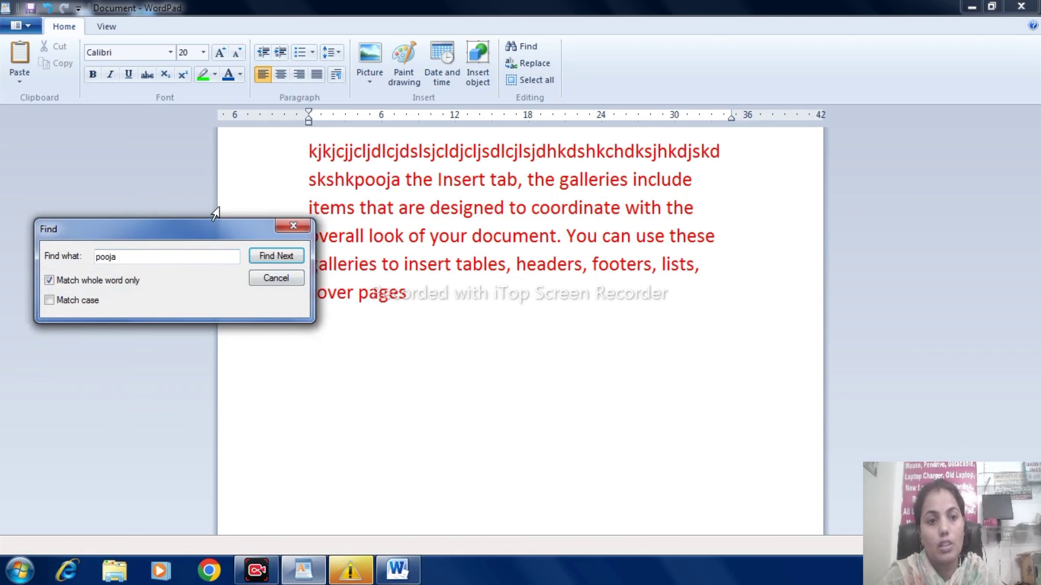
drag(212, 223, 255, 332)
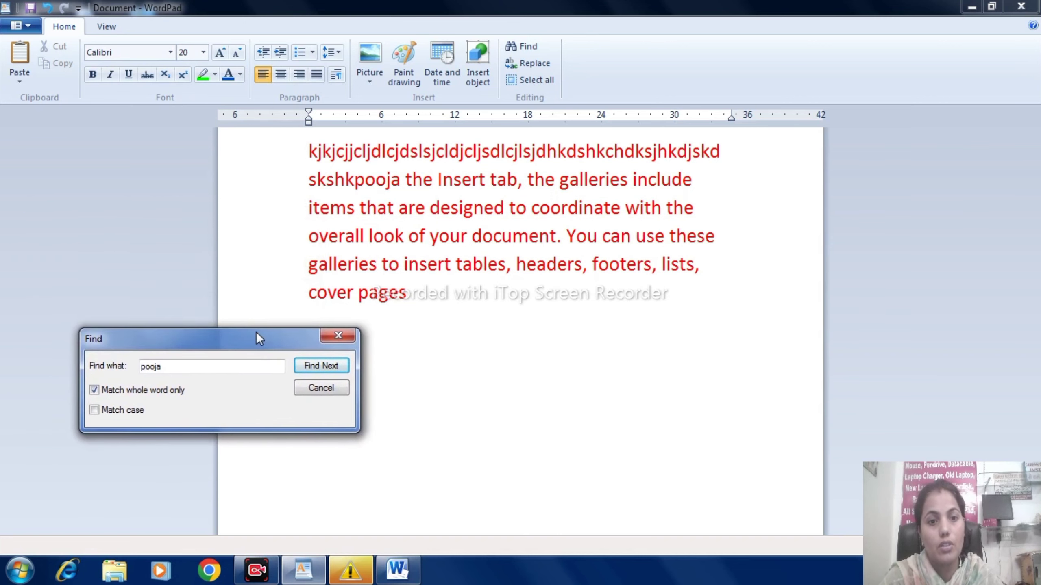
click(337, 368)
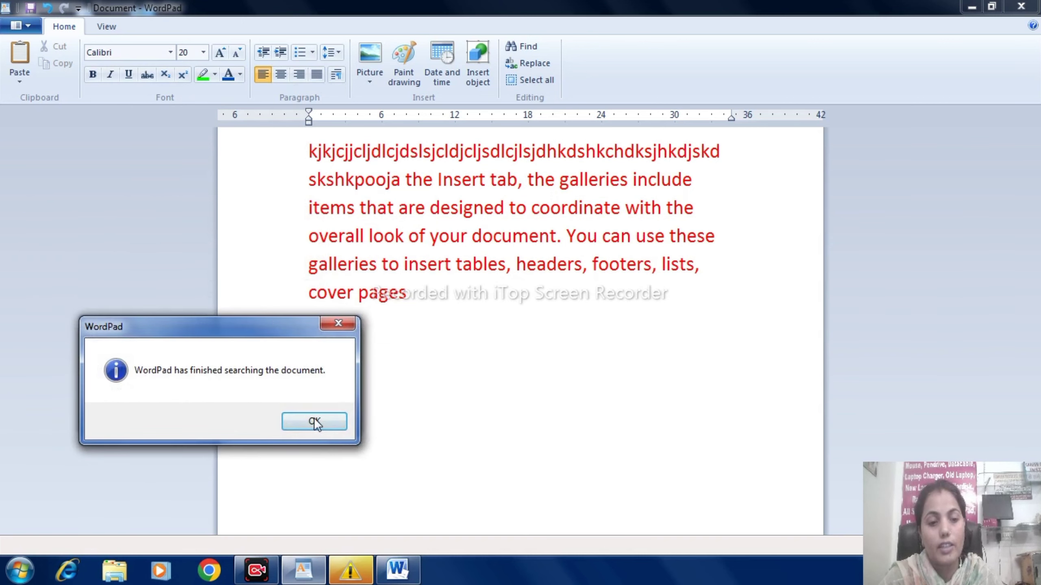
click(314, 422)
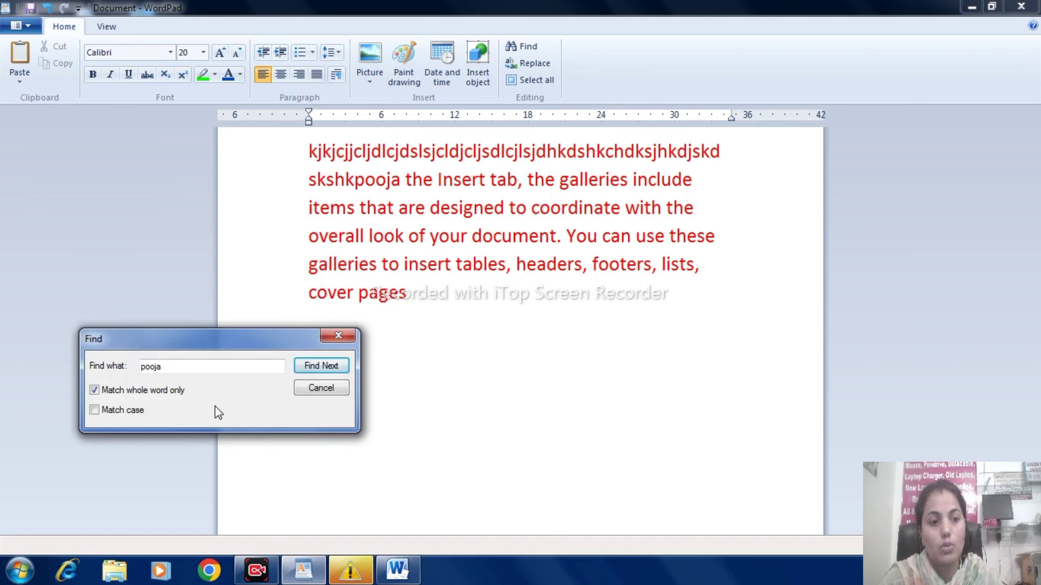
- Disable whole-word matching, search for the same first name again and close the Find dialog
click(111, 392)
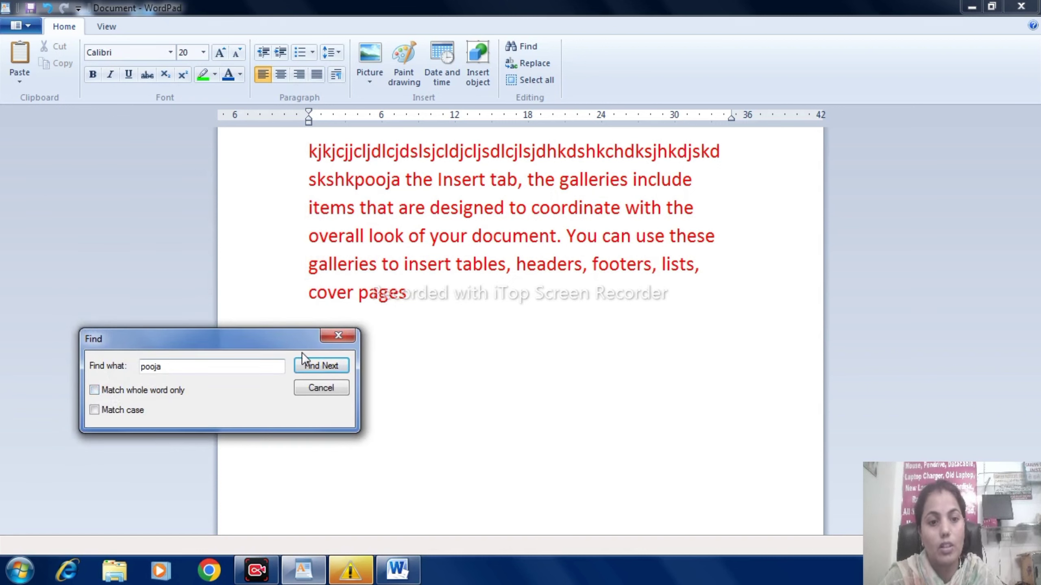
click(313, 362)
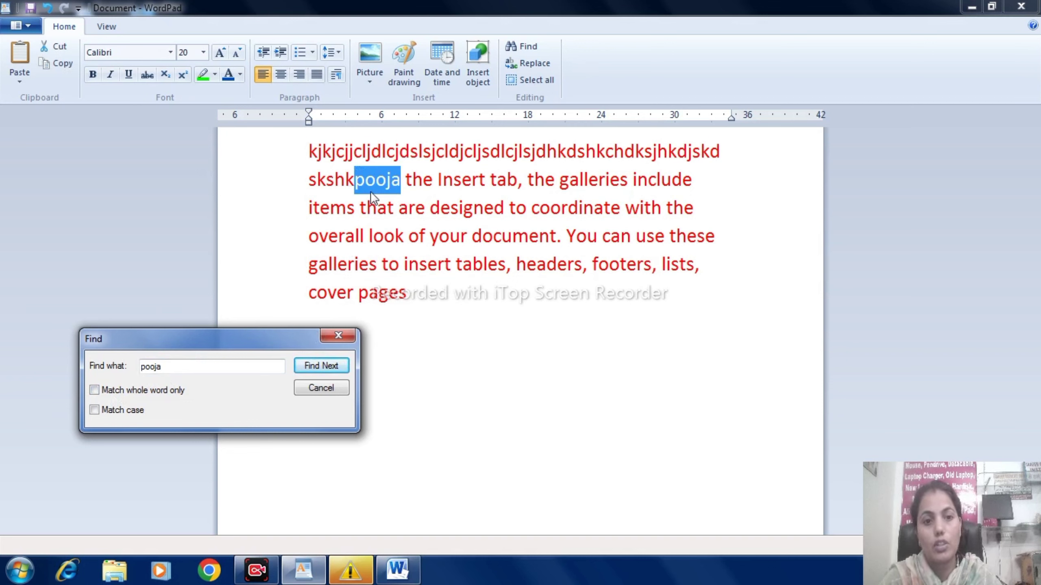
click(322, 389)
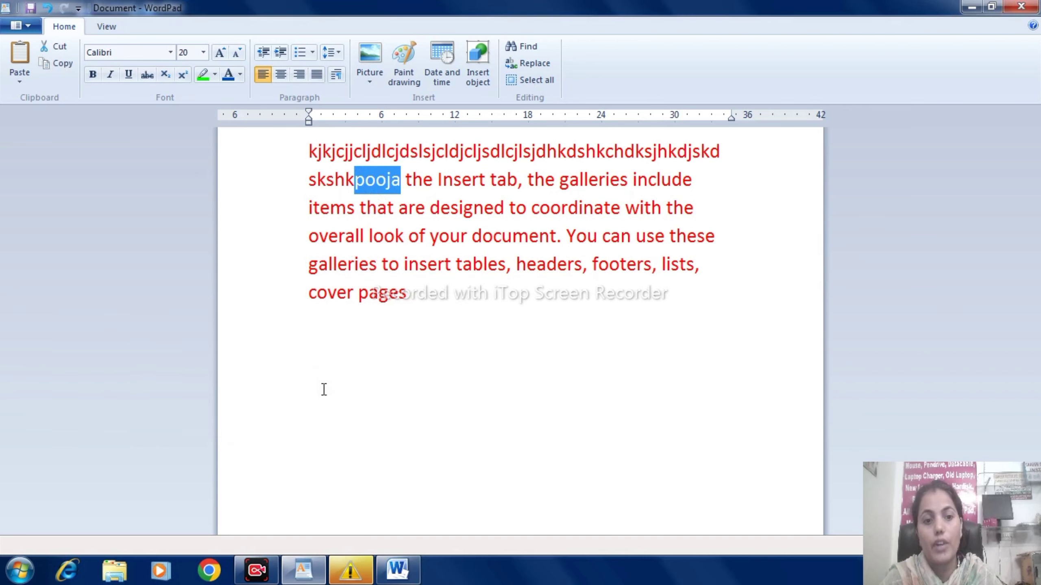
- Select the entire document text and bring up the view commands for zoom, ruler and word wrap
click(535, 78)
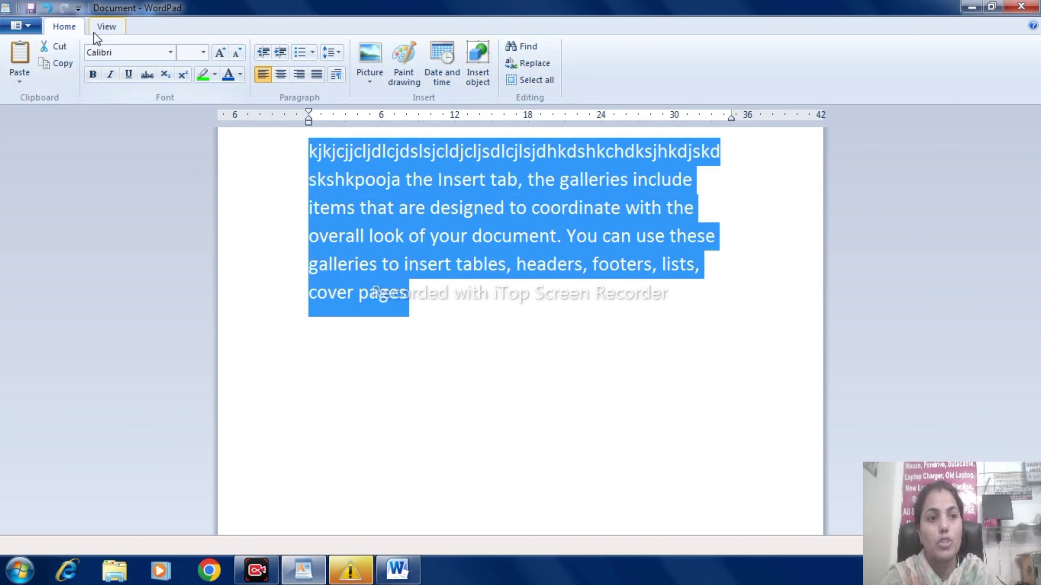
click(105, 27)
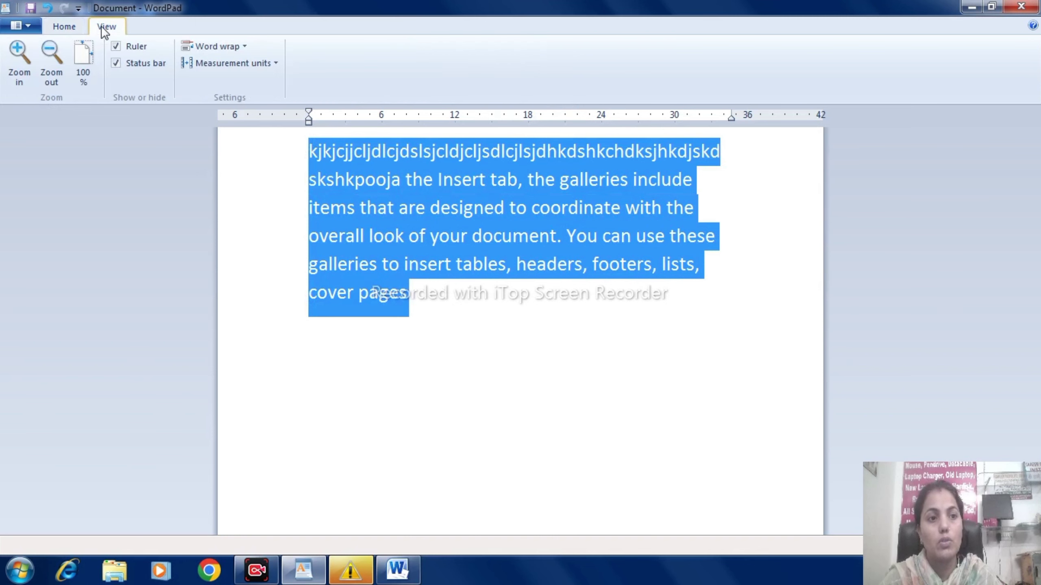
- Magnify the document view by six zoom levels
click(11, 73)
click(10, 73)
click(8, 71)
click(7, 72)
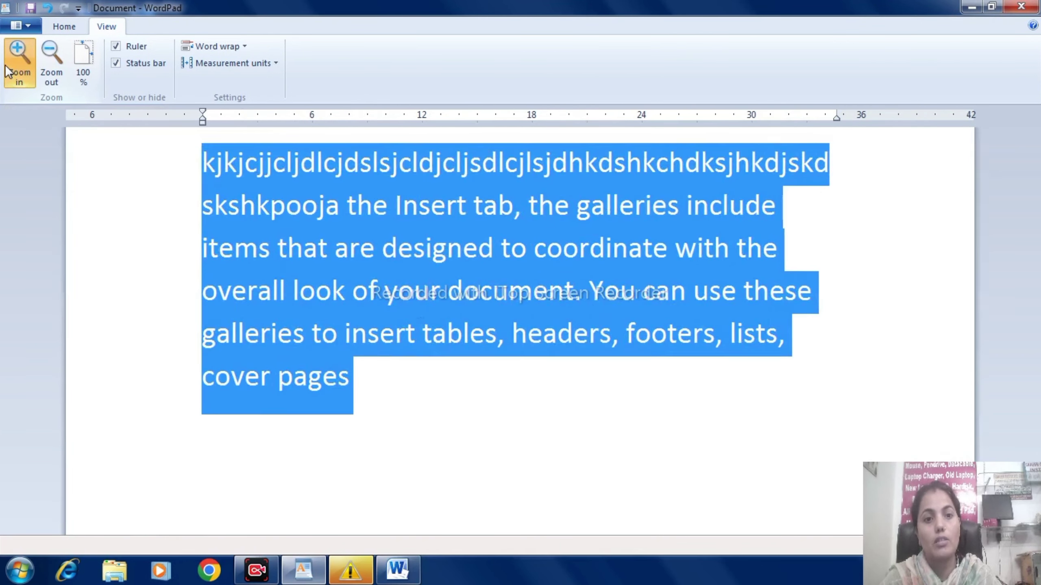
click(6, 70)
click(4, 69)
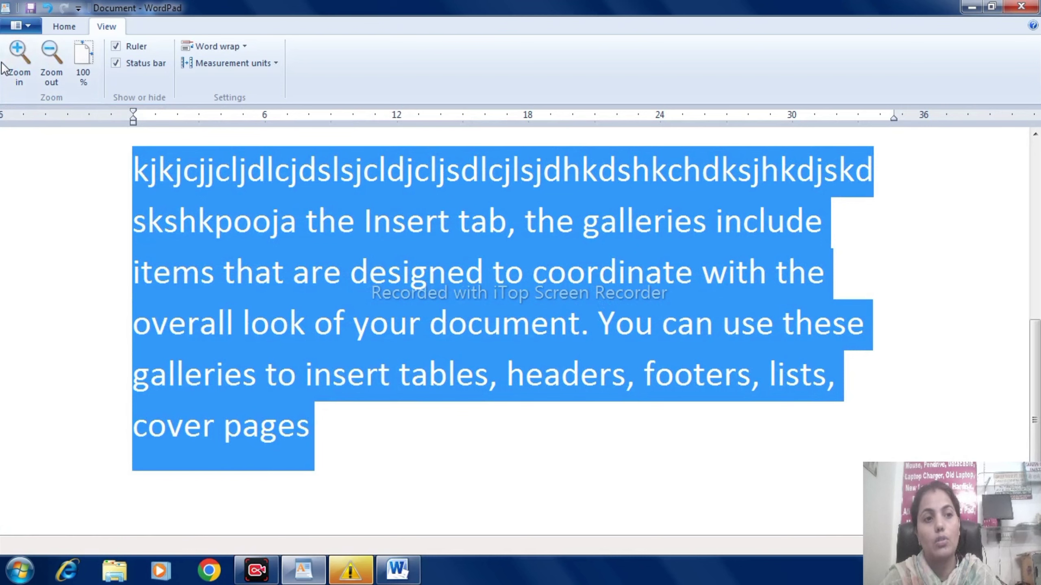
- Zoom the document view out repeatedly until the page is far smaller than its normal size
click(52, 58)
click(51, 55)
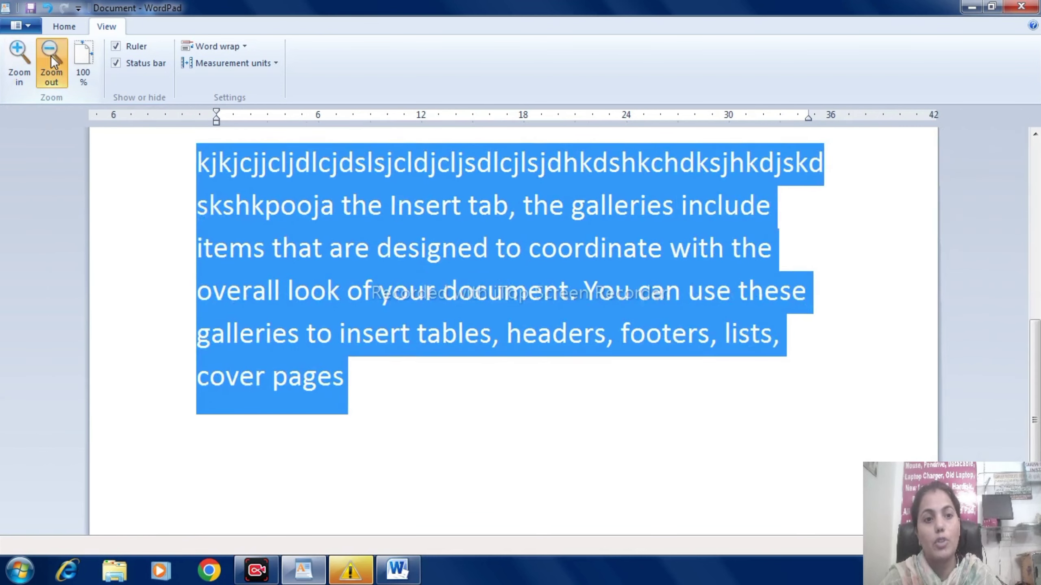
click(50, 55)
click(49, 54)
click(48, 55)
click(47, 55)
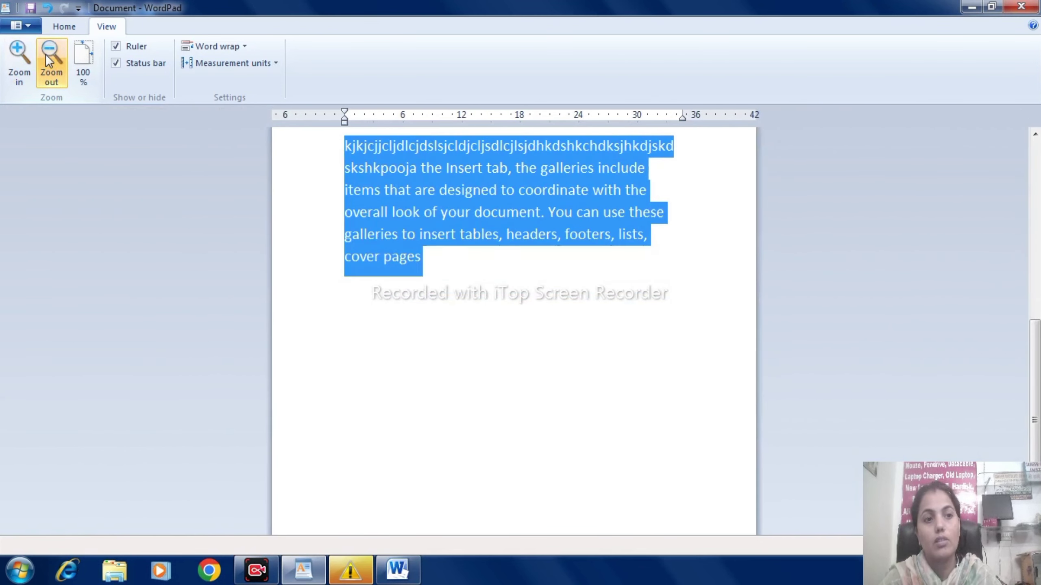
click(47, 54)
click(45, 54)
click(45, 54)
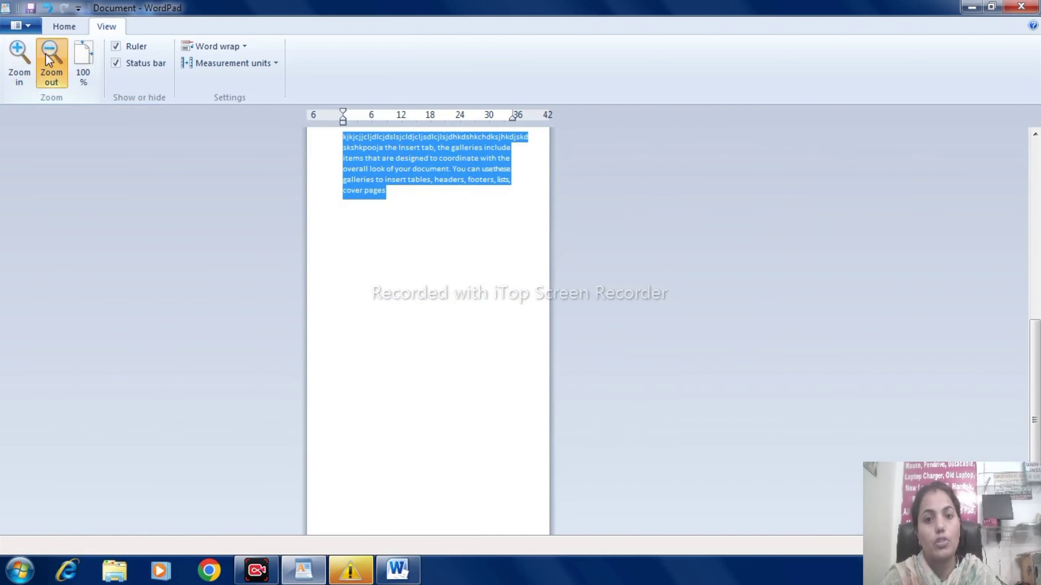
click(46, 54)
- Enlarge the page view by several zoom levels and reset the zoom to 100%
click(23, 62)
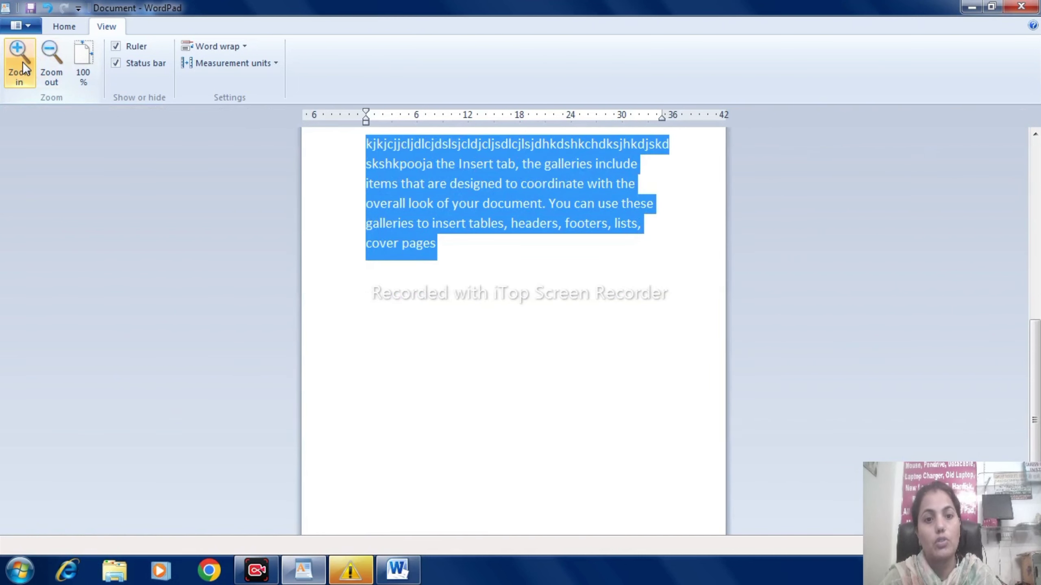
click(21, 62)
click(20, 62)
click(20, 61)
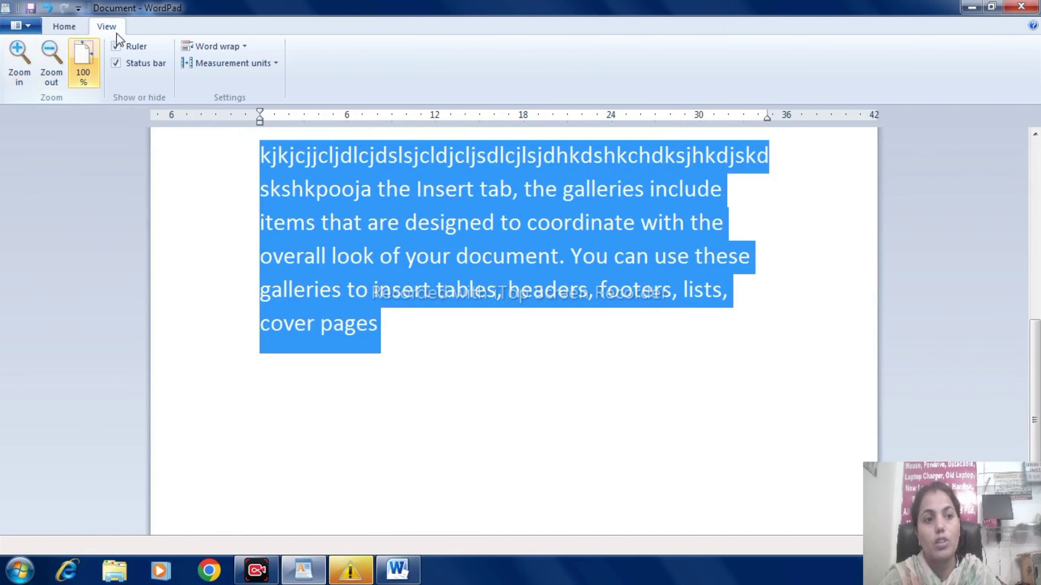
click(78, 51)
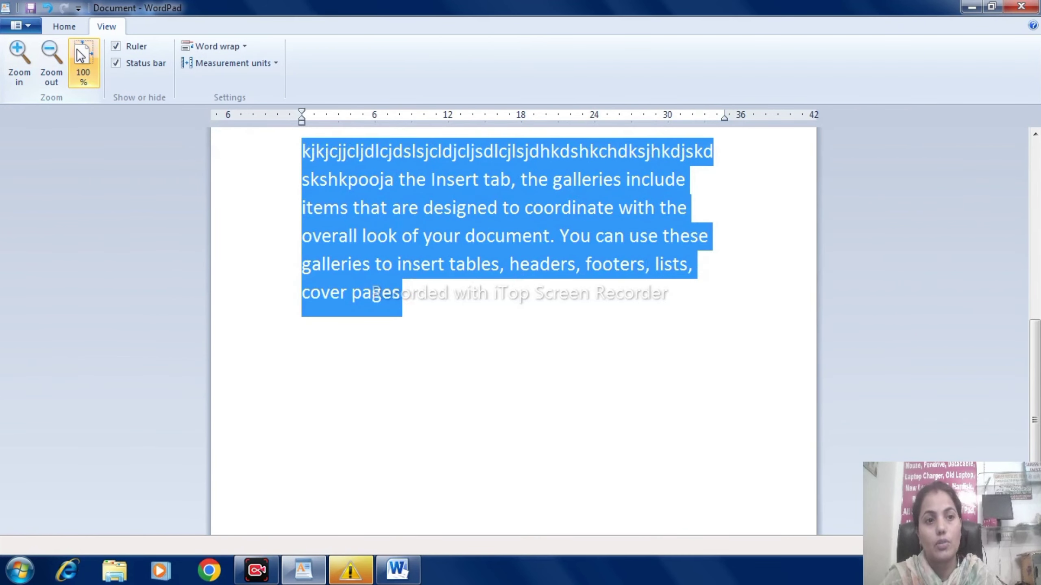
- Hide the ruler and show it again, twice in a row
click(138, 46)
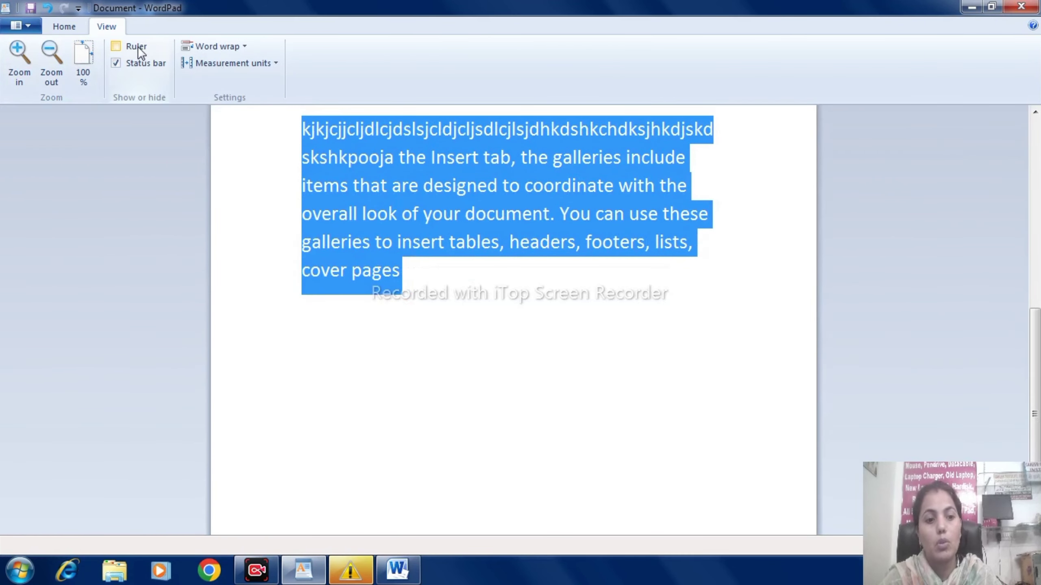
click(138, 46)
click(139, 46)
click(114, 47)
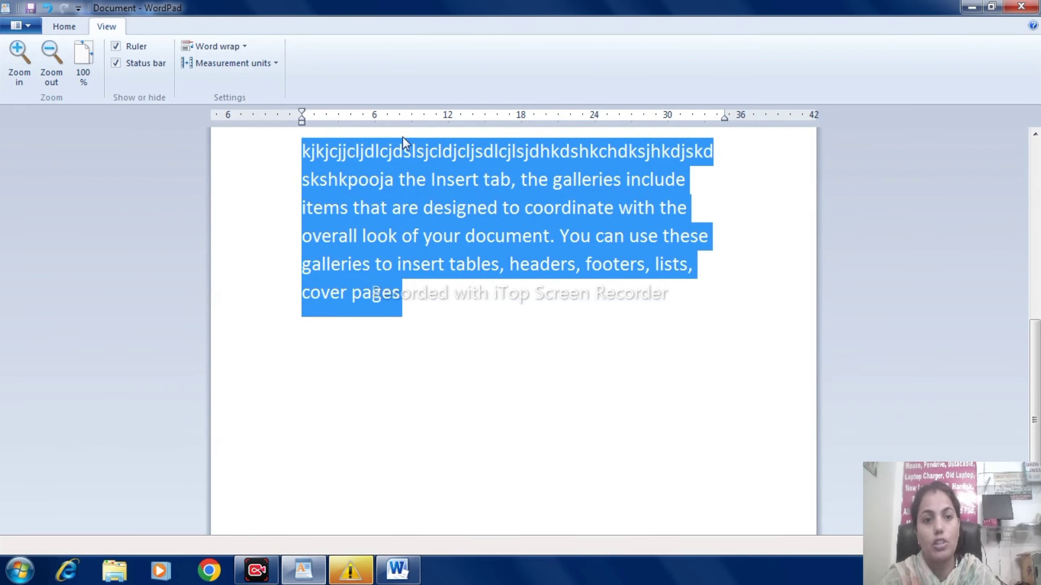
- Hide and restore the status bar twice, and finally leave it hidden
click(116, 63)
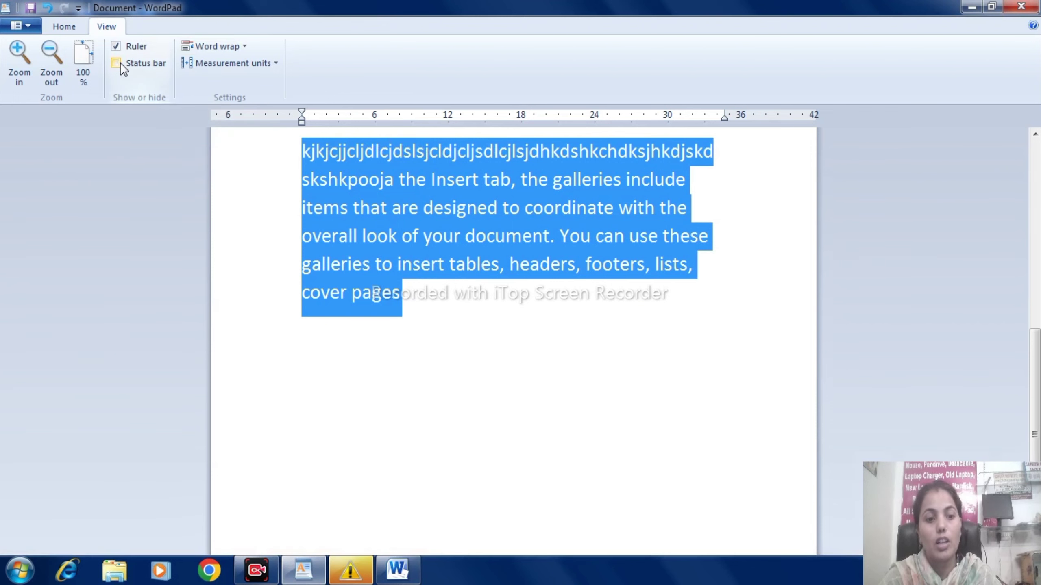
click(117, 63)
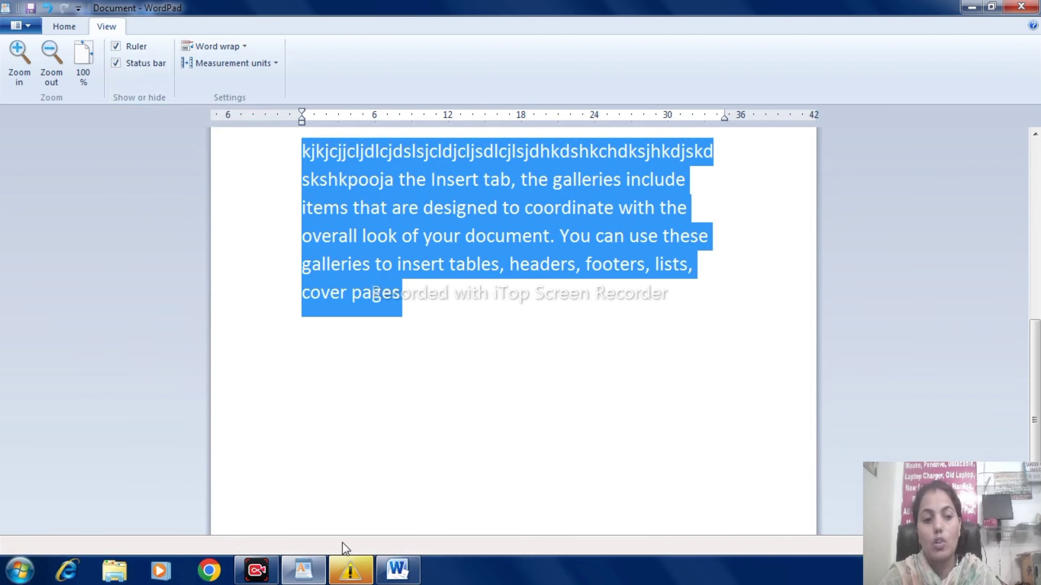
click(136, 62)
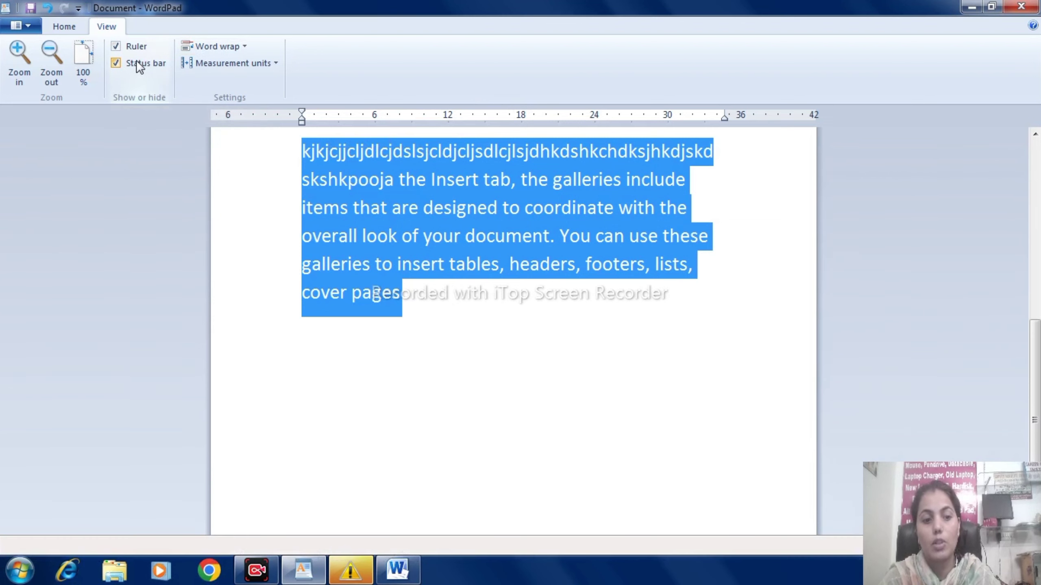
click(137, 61)
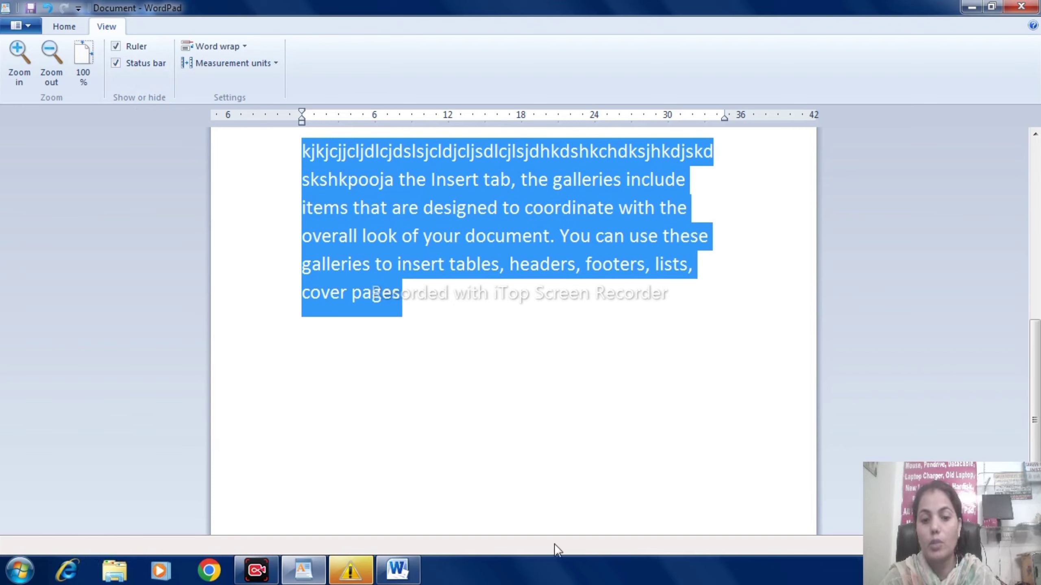
click(144, 59)
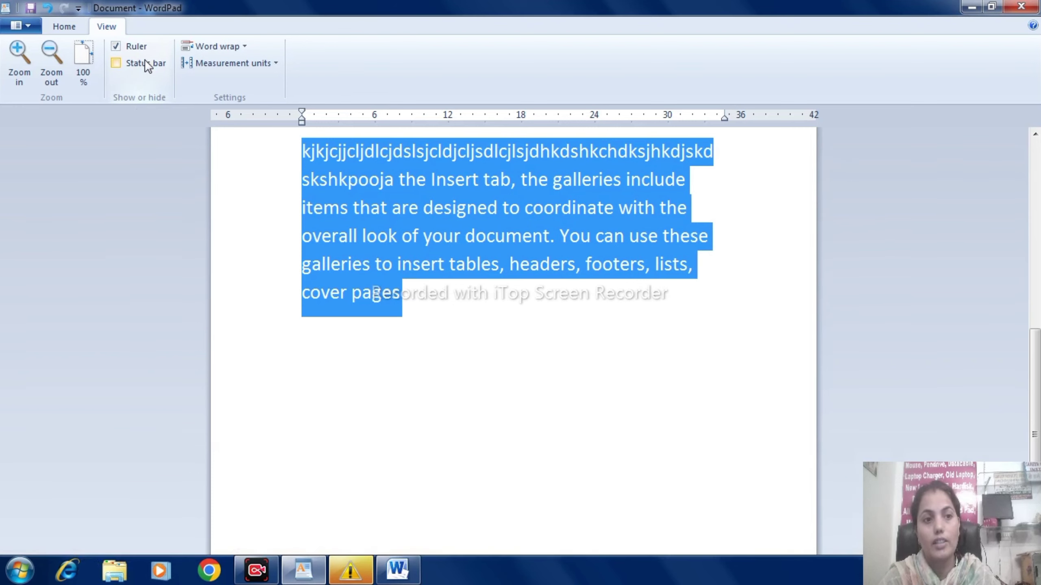
- Compare the word wrap settings by applying Wrap to window, No wrap and Wrap to ruler in turn
click(245, 47)
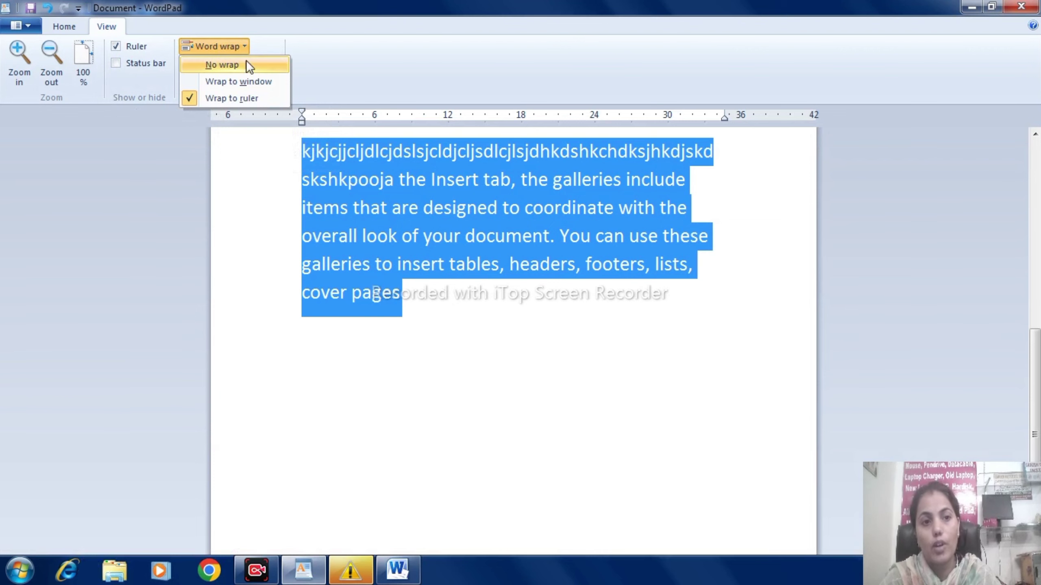
click(240, 81)
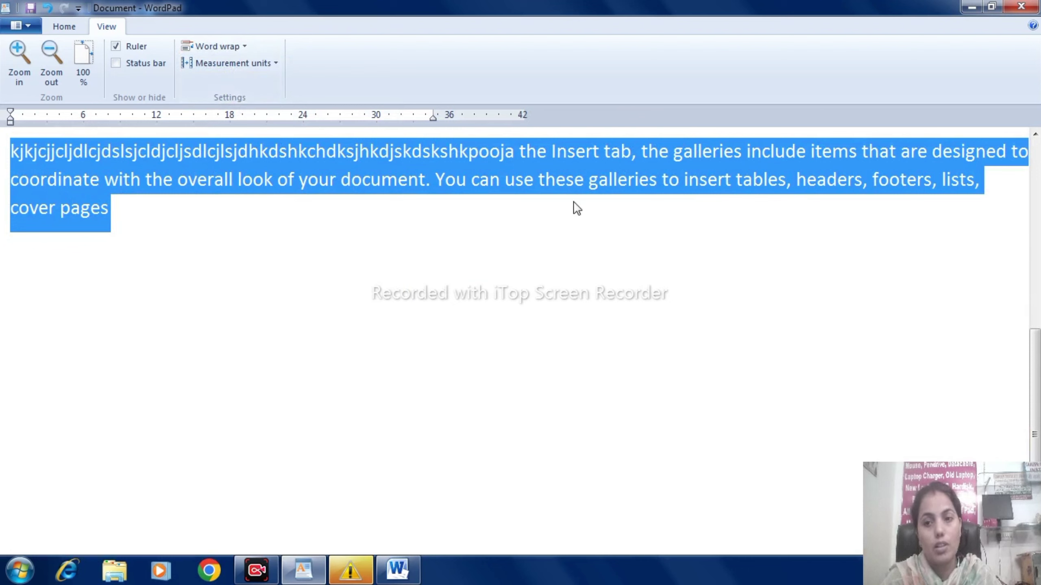
click(238, 45)
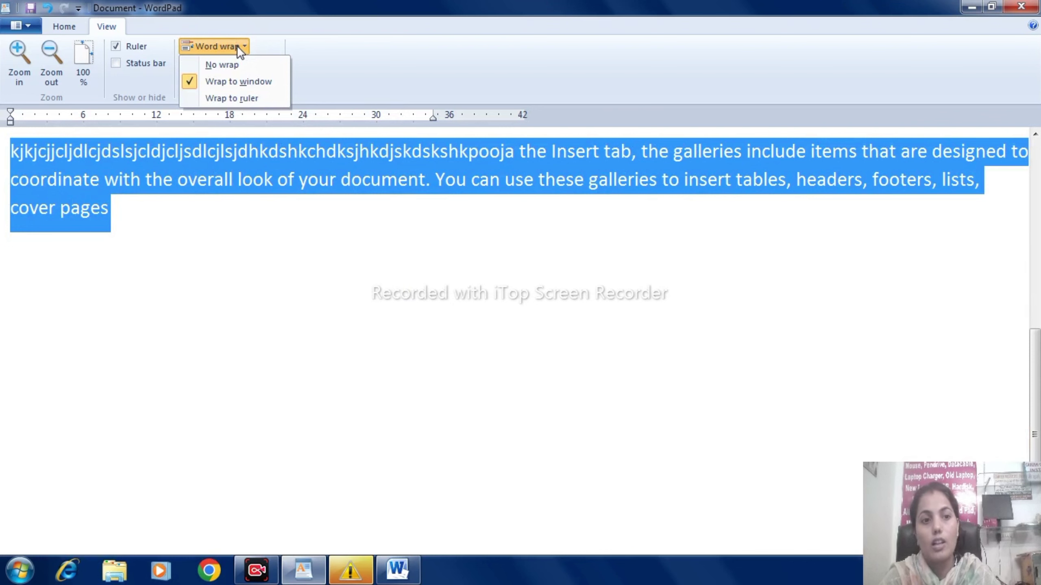
click(235, 61)
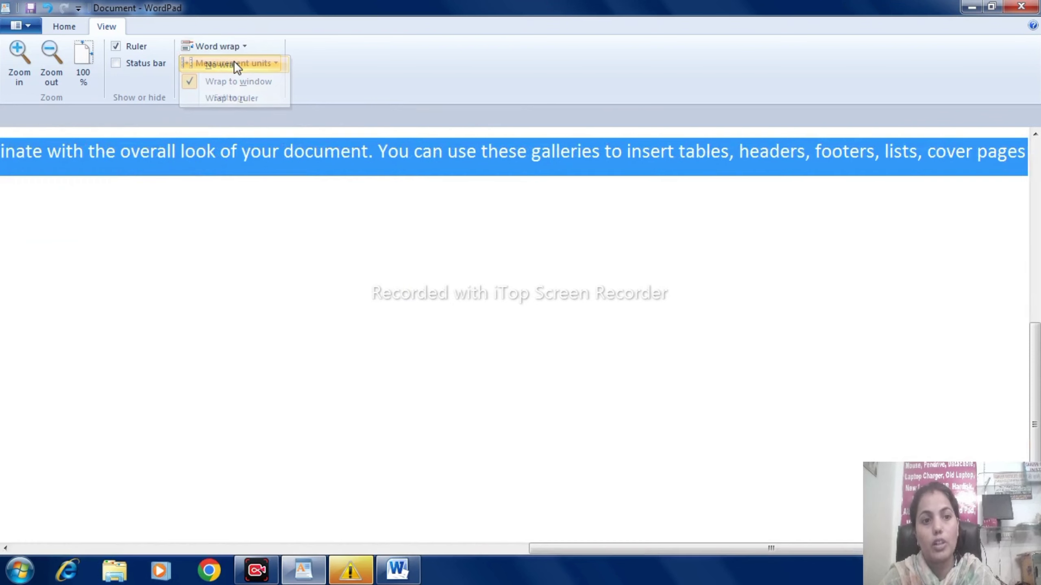
click(239, 47)
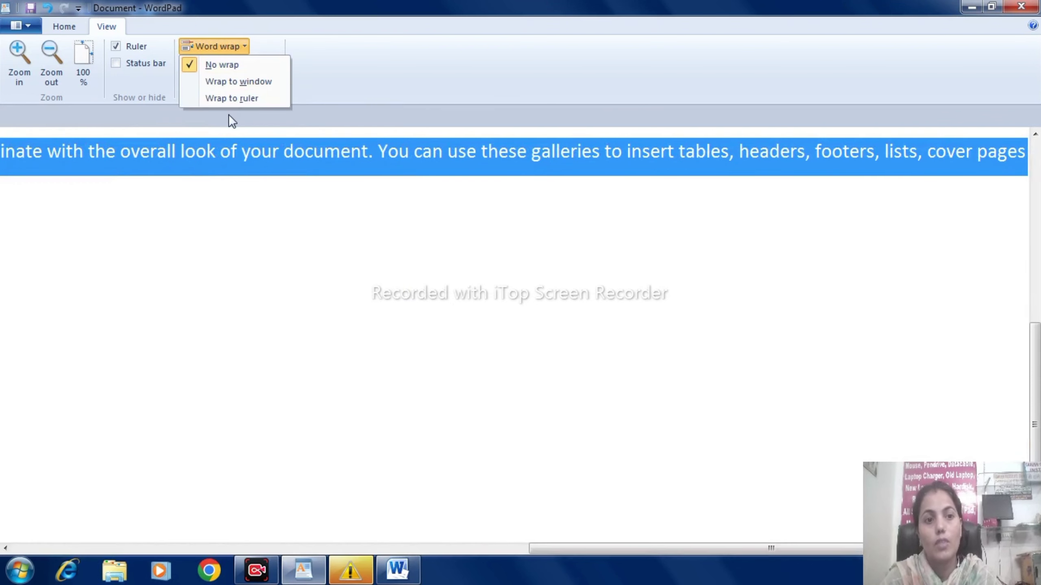
click(227, 99)
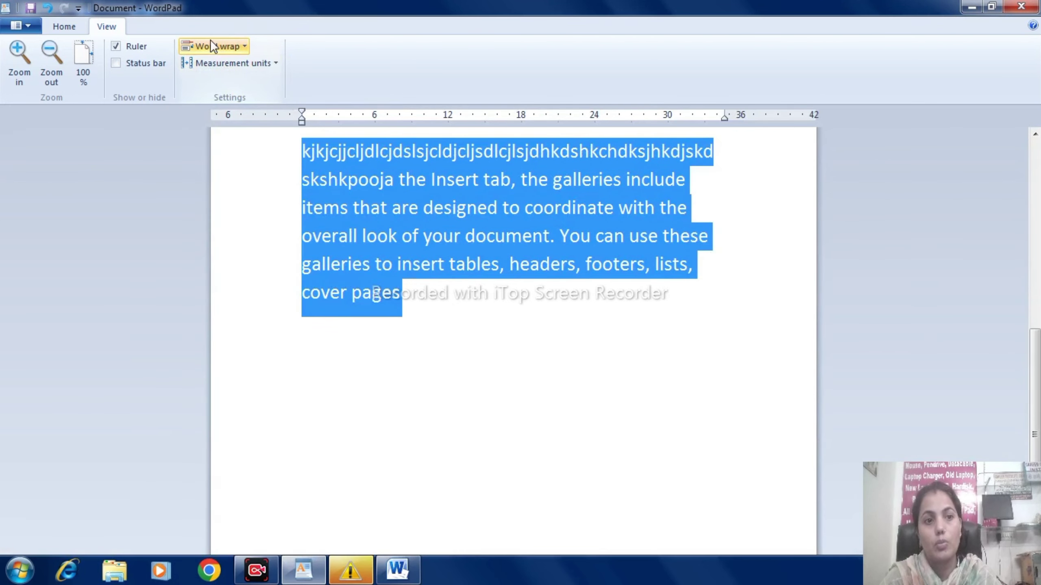
- Turn word wrapping off with No wrap, change it to Wrap to window and return it to Wrap to ruler
click(247, 48)
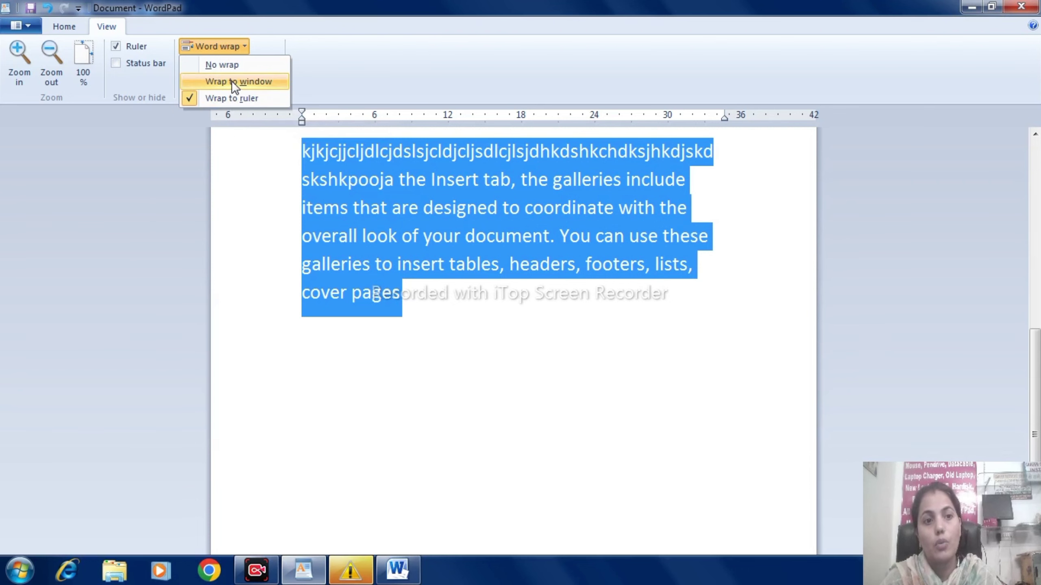
click(229, 69)
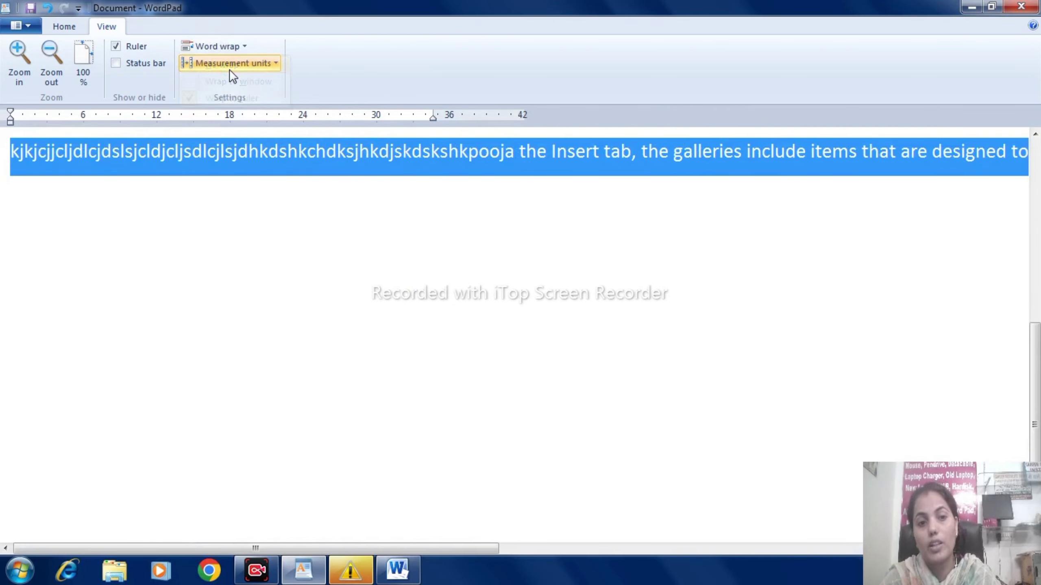
click(229, 51)
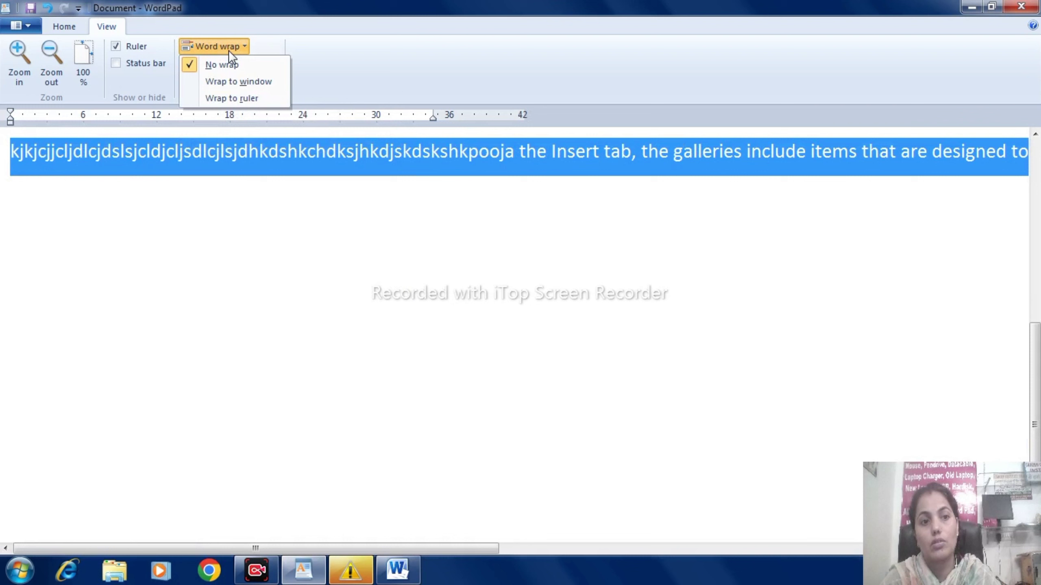
click(246, 82)
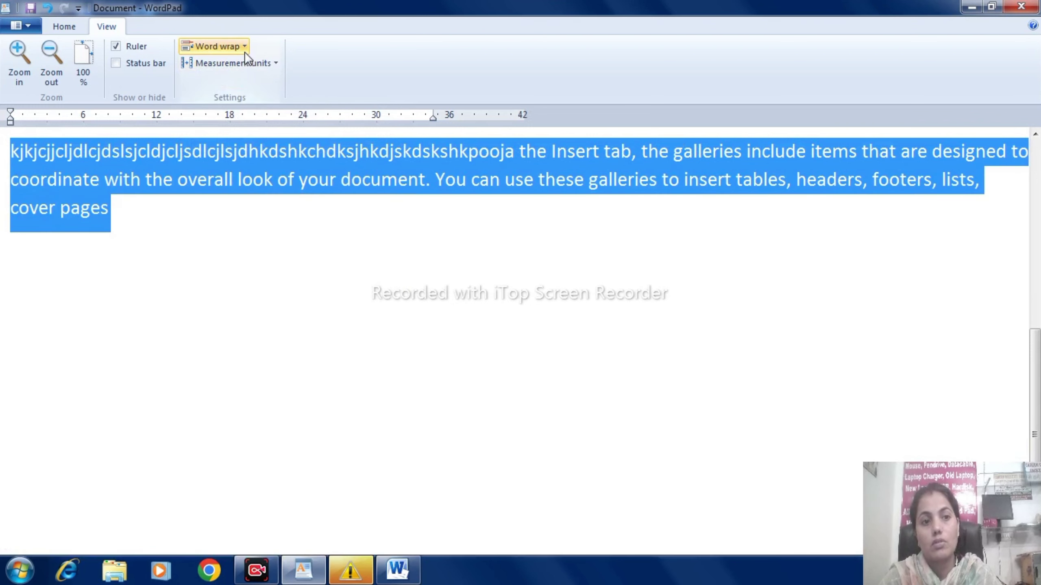
click(241, 51)
click(244, 97)
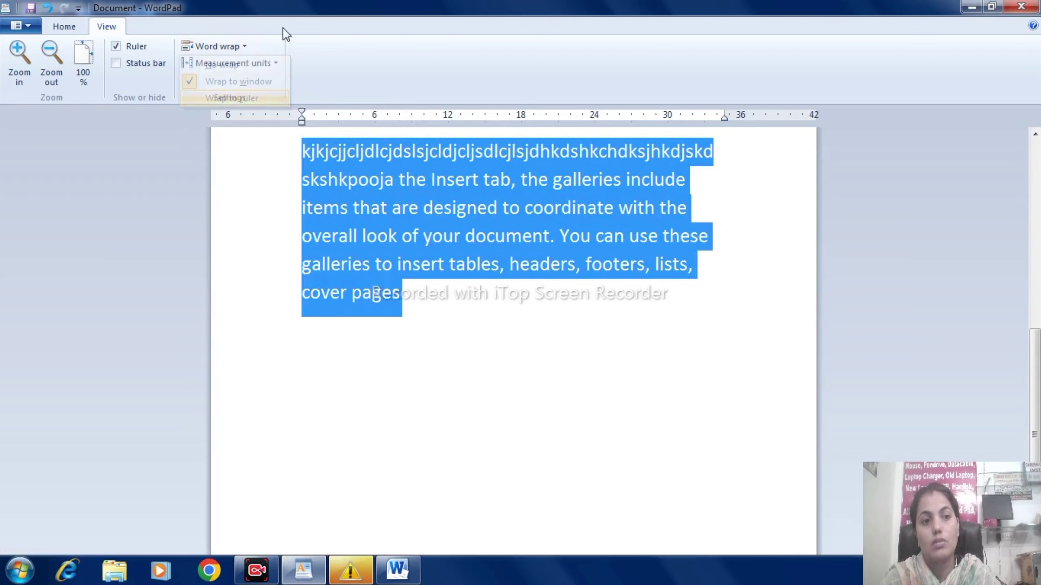
- Set the ruler's measurement units to Points, switch them to Inches and change them back to Points
click(275, 65)
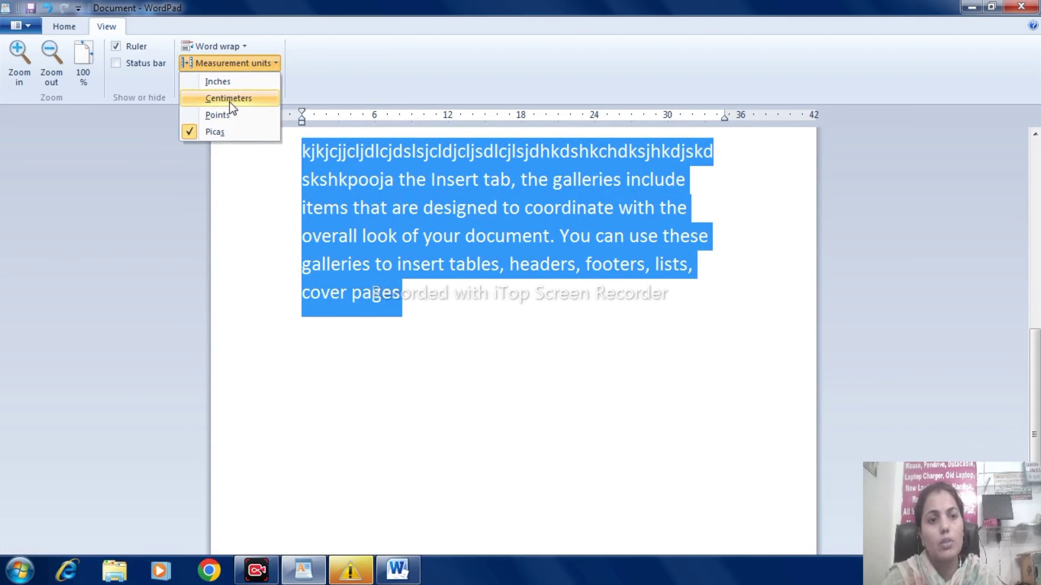
click(231, 114)
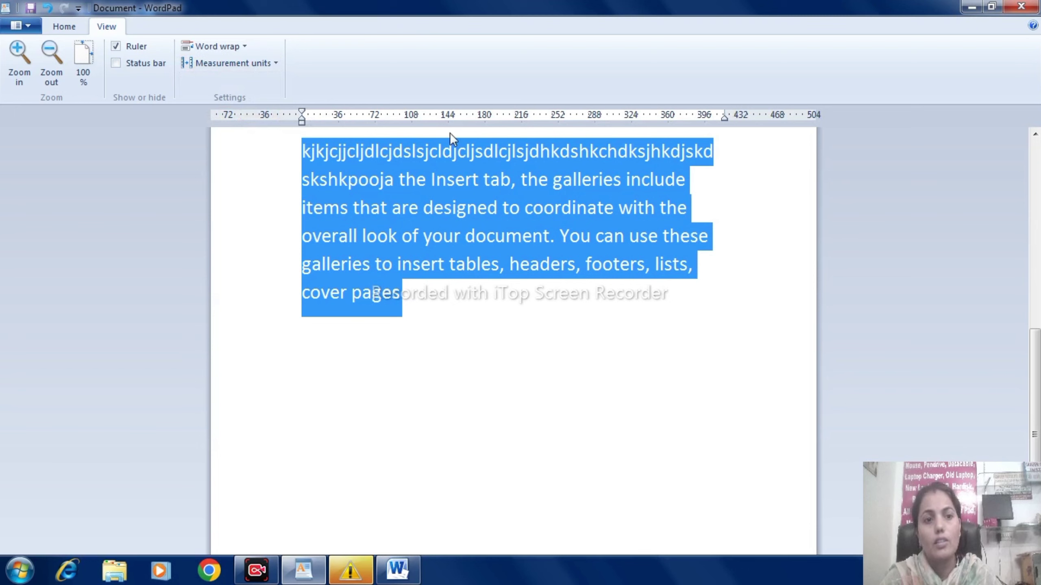
click(273, 62)
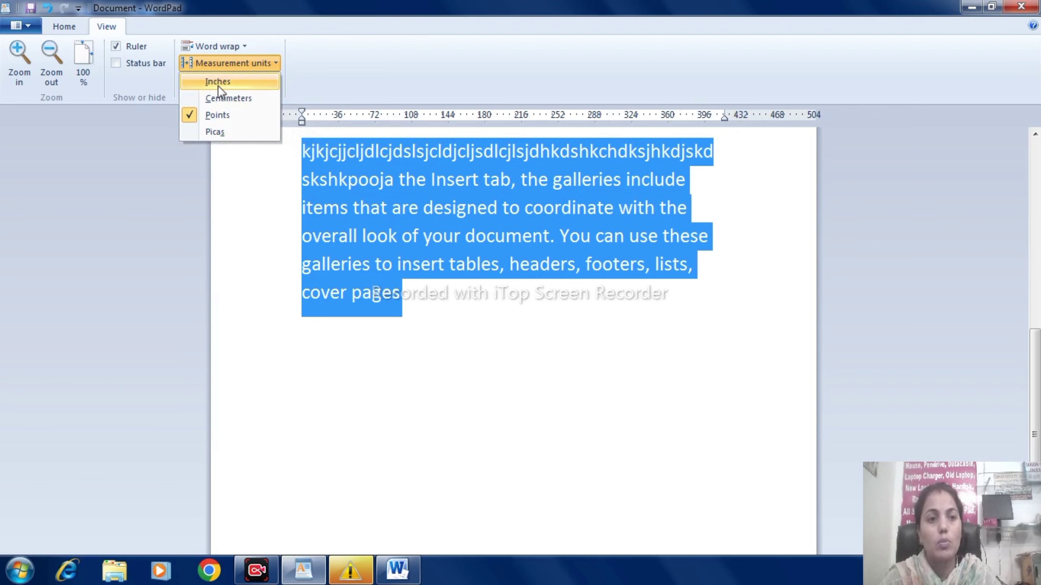
click(217, 85)
click(253, 62)
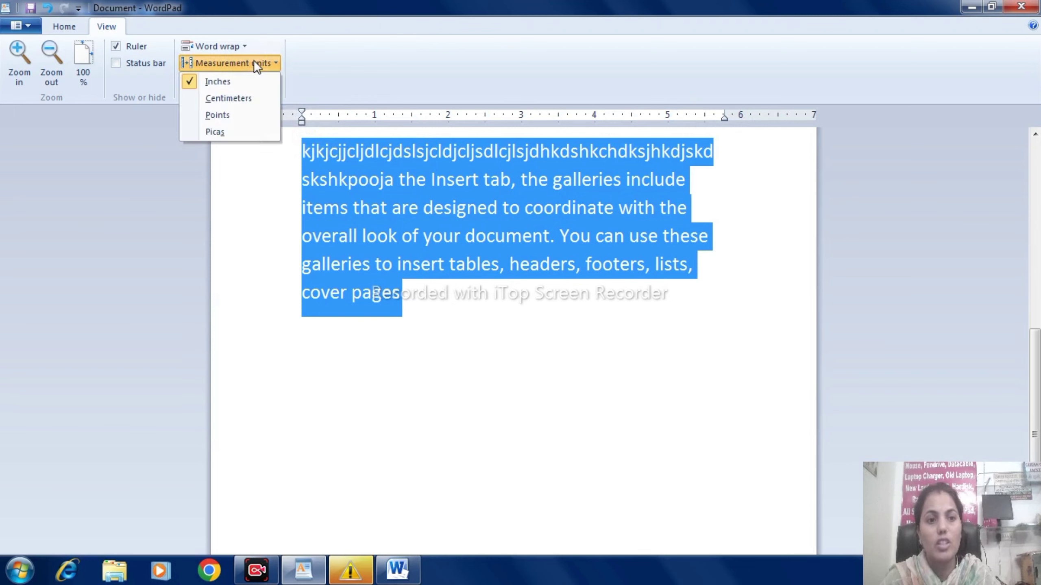
click(225, 116)
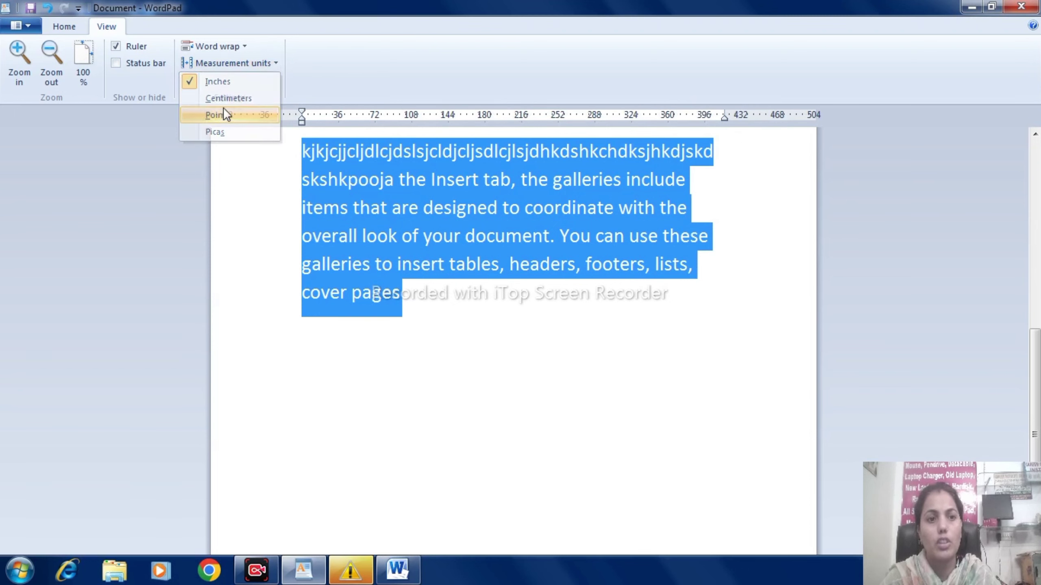
- Switch the ruler's measurement units to Centimeters and back to Points, and bring up the font and editing commands
click(239, 66)
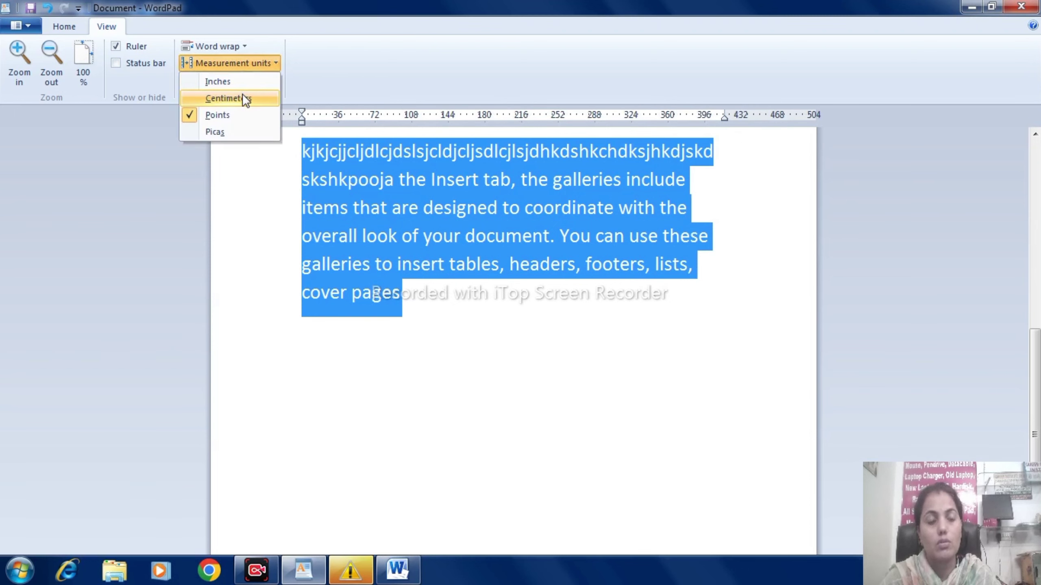
click(242, 98)
click(253, 68)
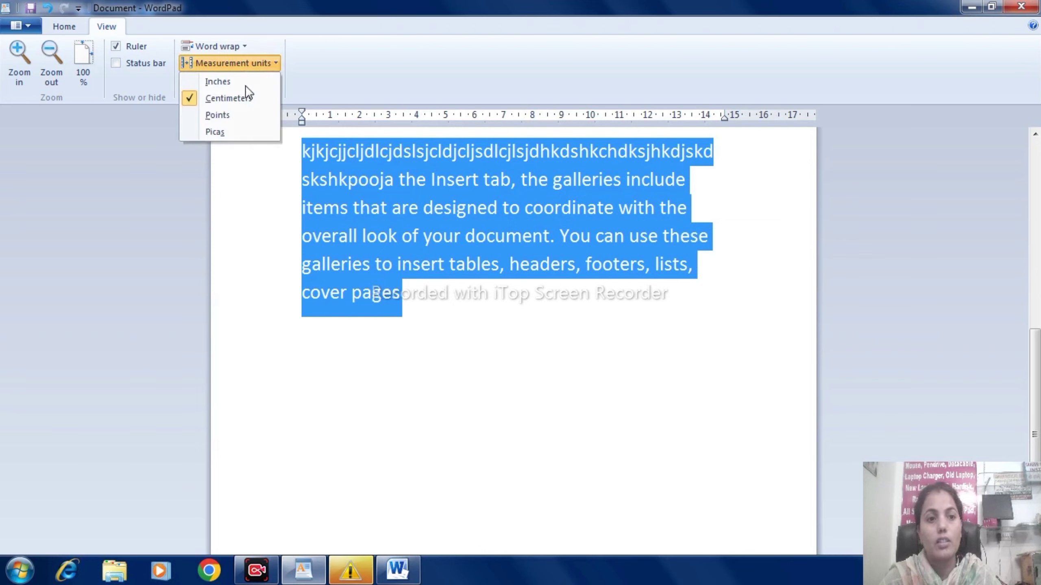
click(228, 116)
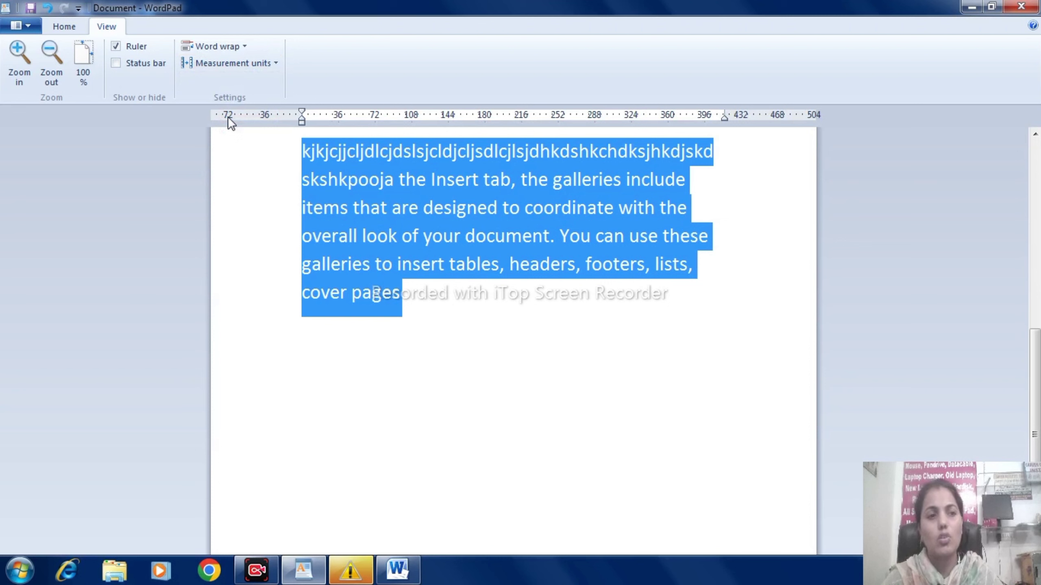
click(75, 27)
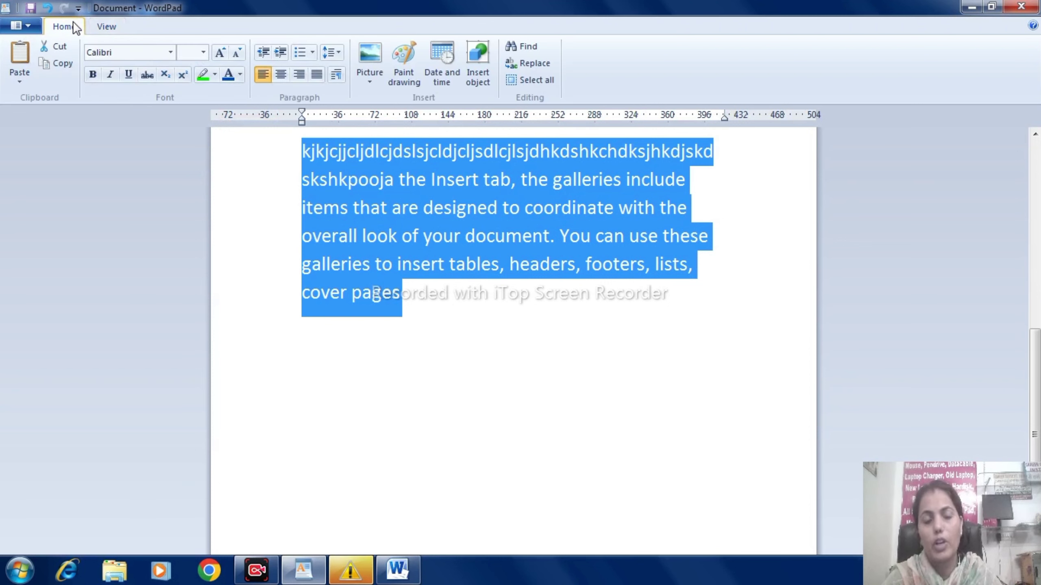